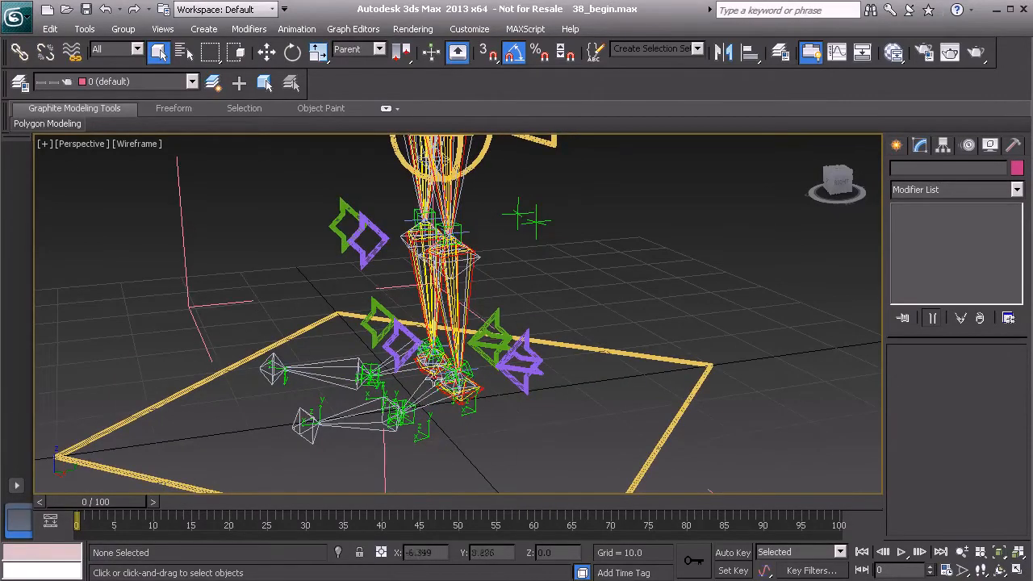
- Examine the leg rig's thigh, knee and foot bones together with their controls from several angles
alt+middle_drag(453, 379, 445, 381)
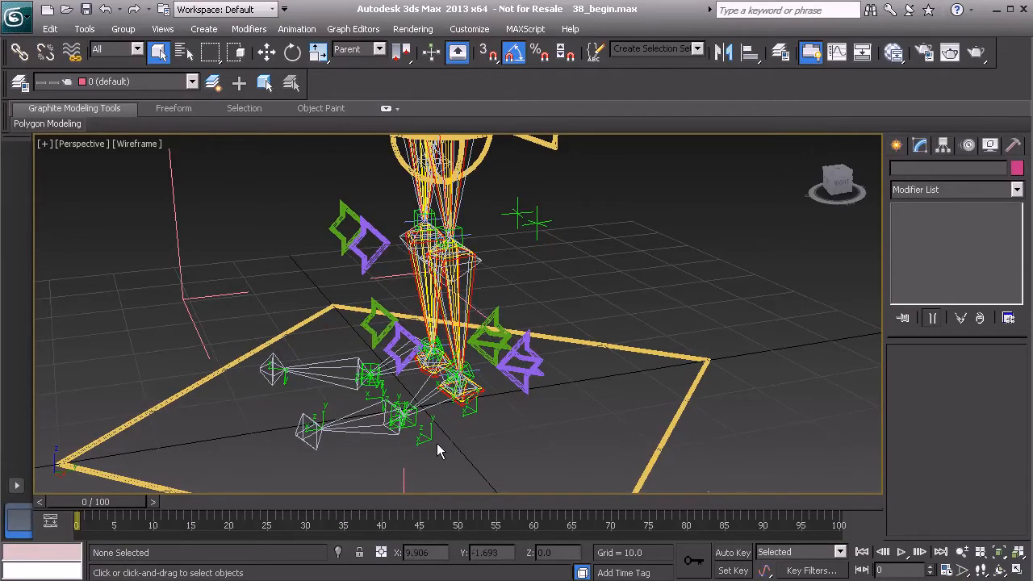
middle_drag(463, 382, 440, 426)
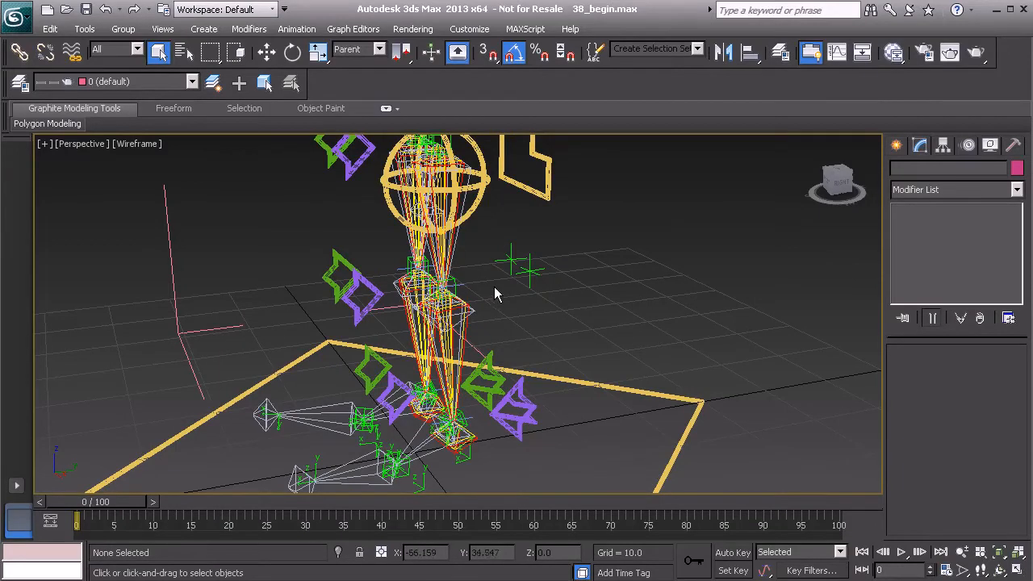
alt+middle_drag(426, 306, 460, 312)
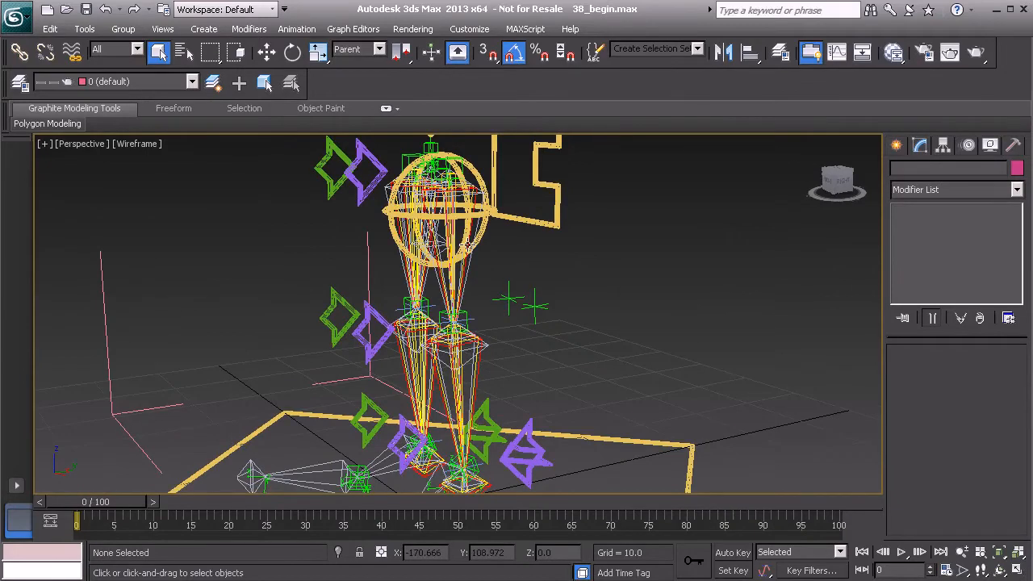
alt+middle_drag(464, 244, 449, 202)
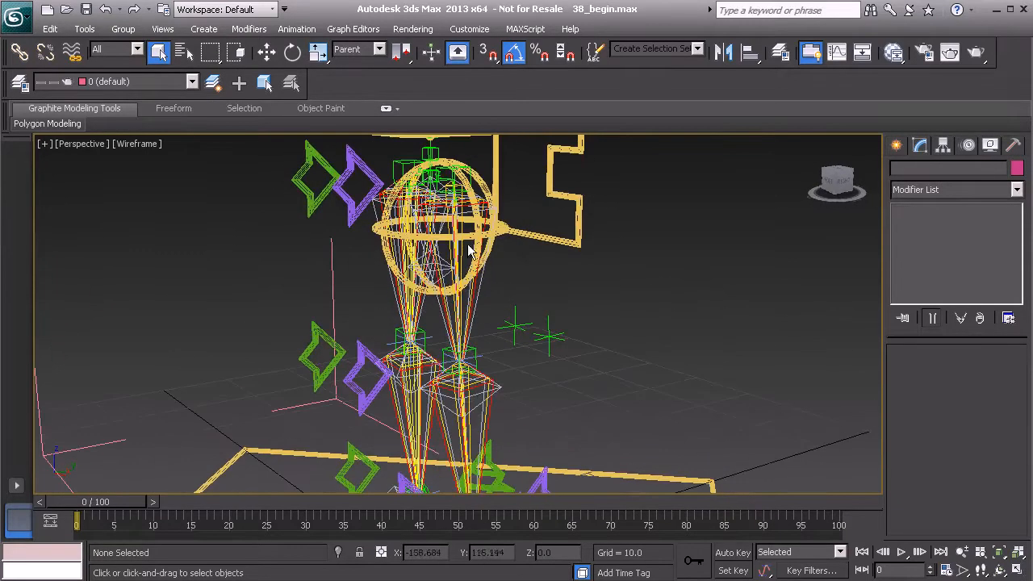
alt+middle_drag(455, 359, 494, 271)
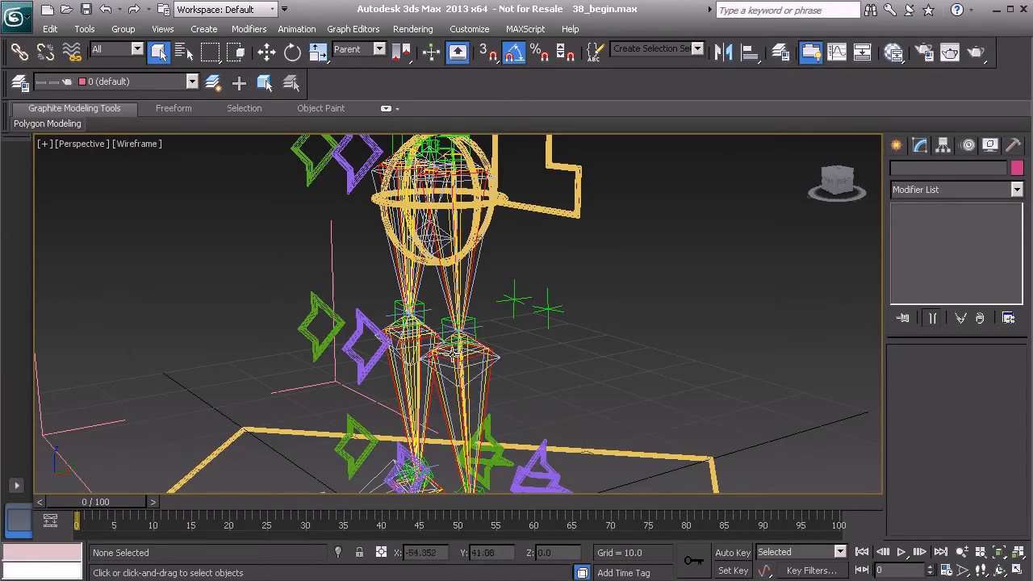
alt+middle_drag(483, 327, 476, 333)
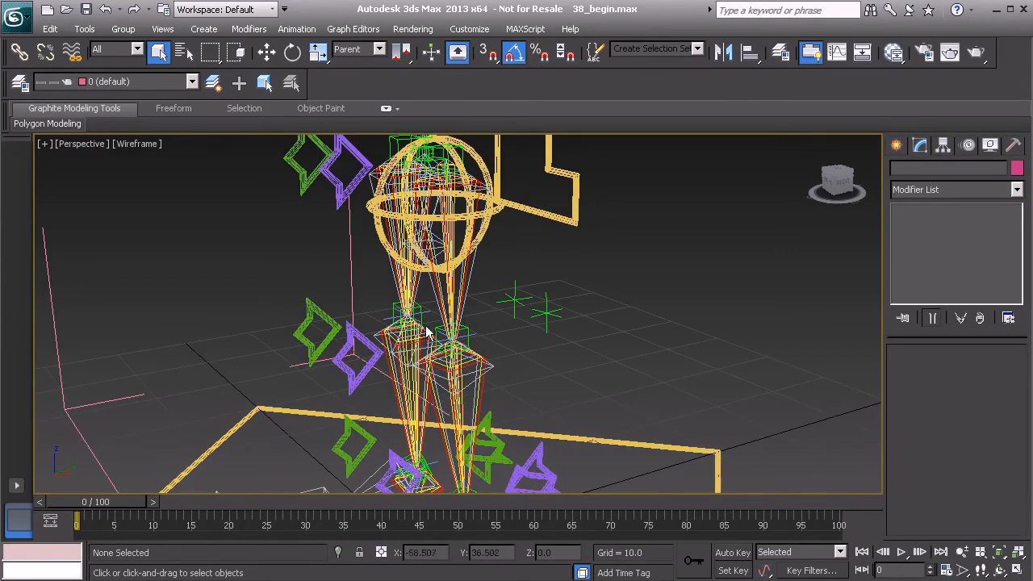
middle_drag(468, 343, 474, 273)
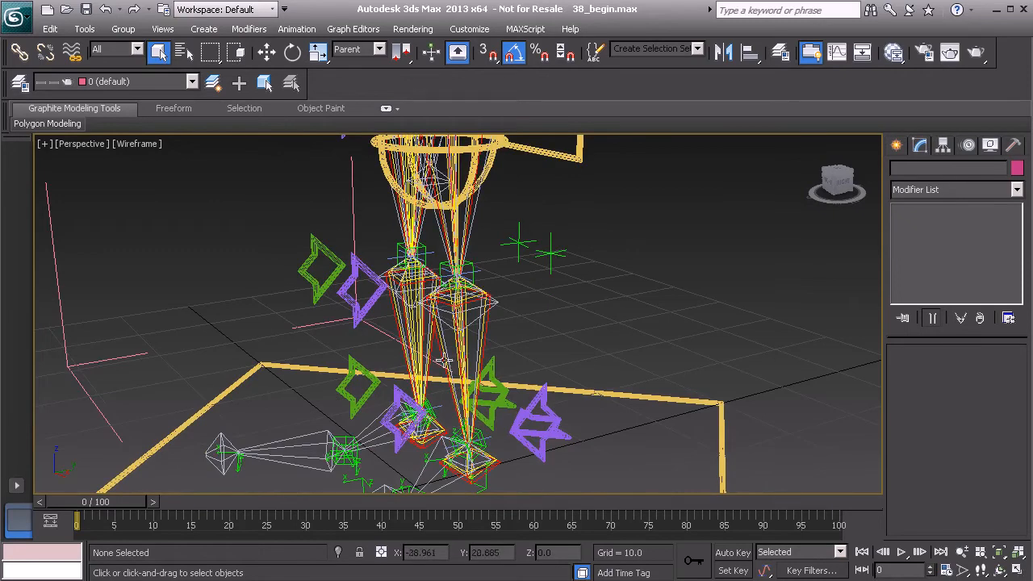
scroll(463, 313, down, 2)
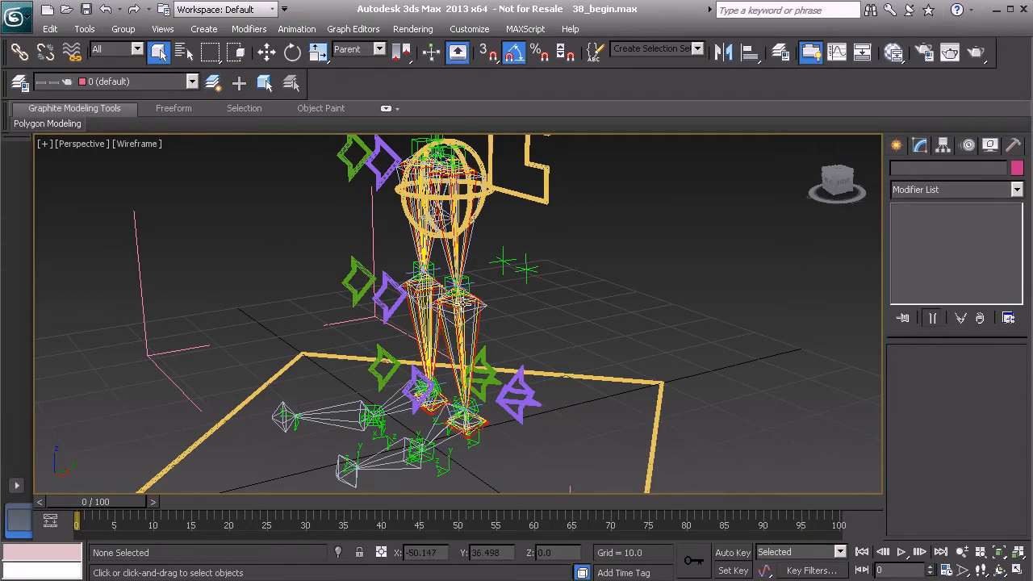
scroll(452, 295, up, 4)
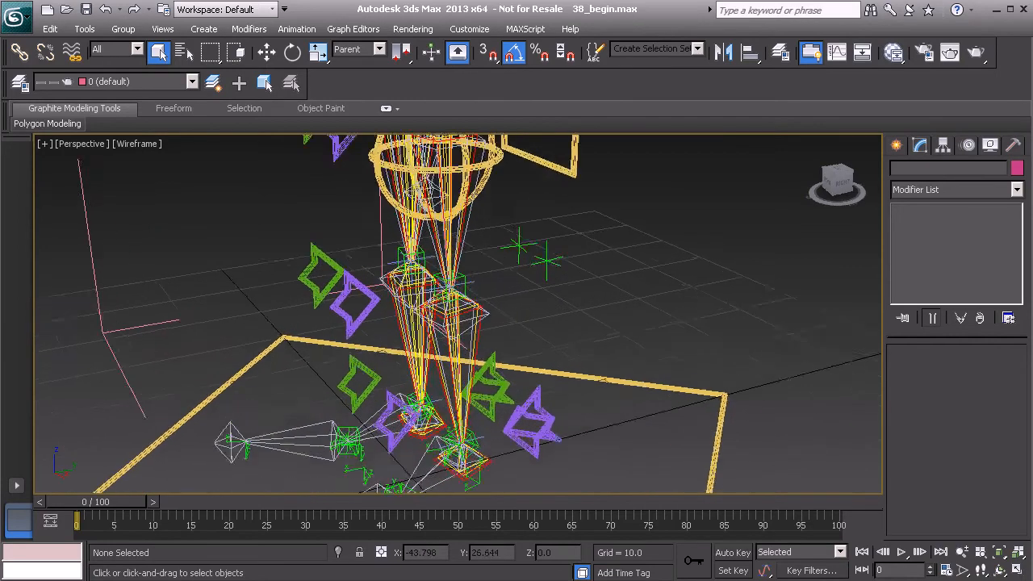
scroll(456, 299, up, 3)
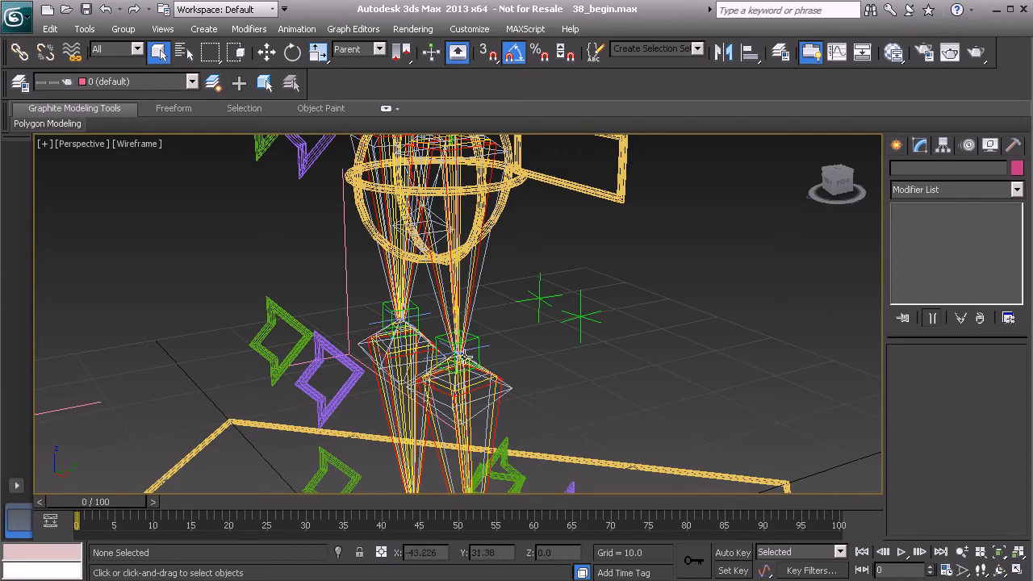
alt+middle_drag(487, 368, 457, 363)
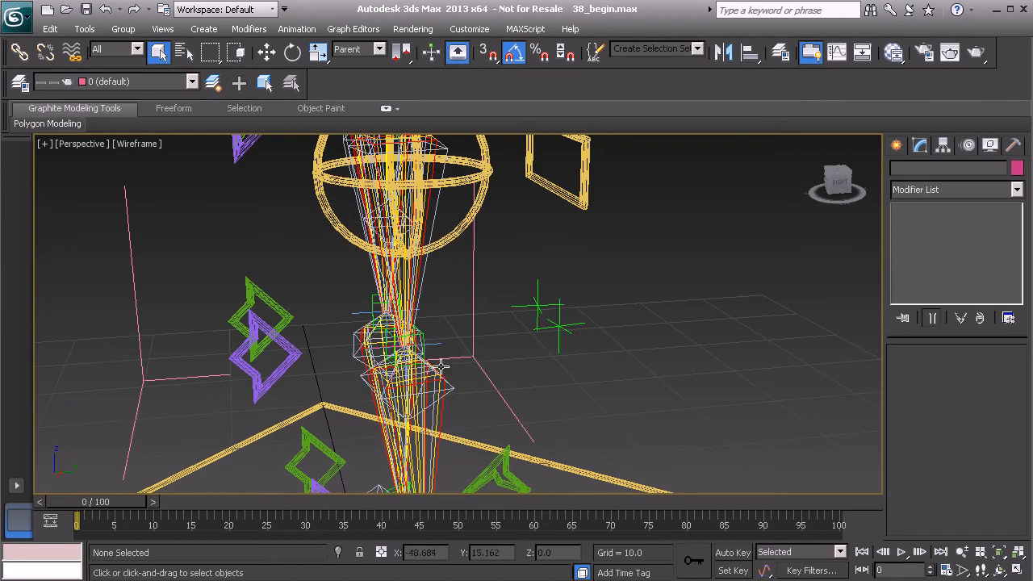
mouse_move(589, 396)
alt+middle_down()
mouse_move(512, 376)
mouse_move(577, 386)
alt+middle_up()
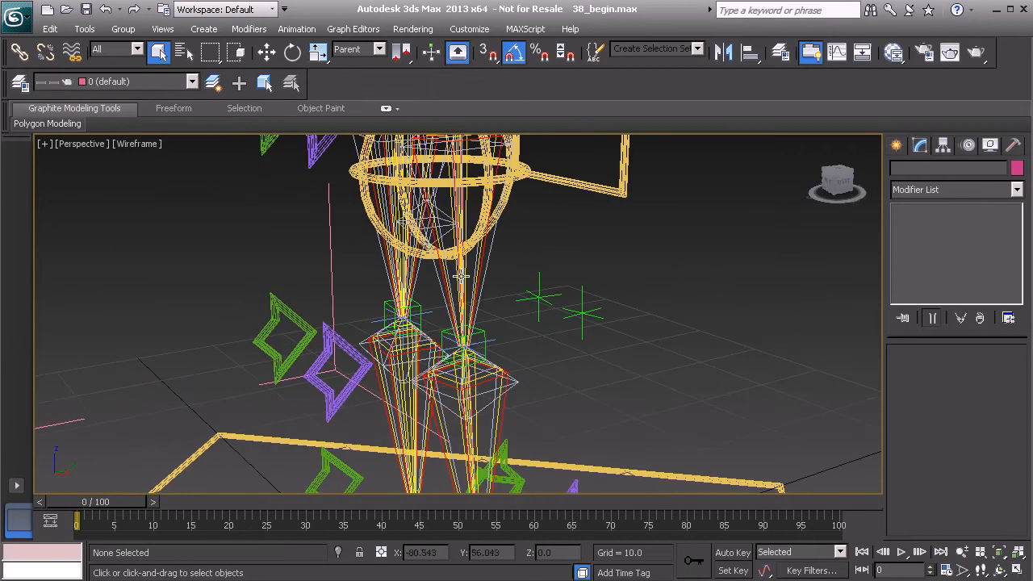
alt+middle_drag(507, 286, 464, 278)
scroll(459, 270, up, 2)
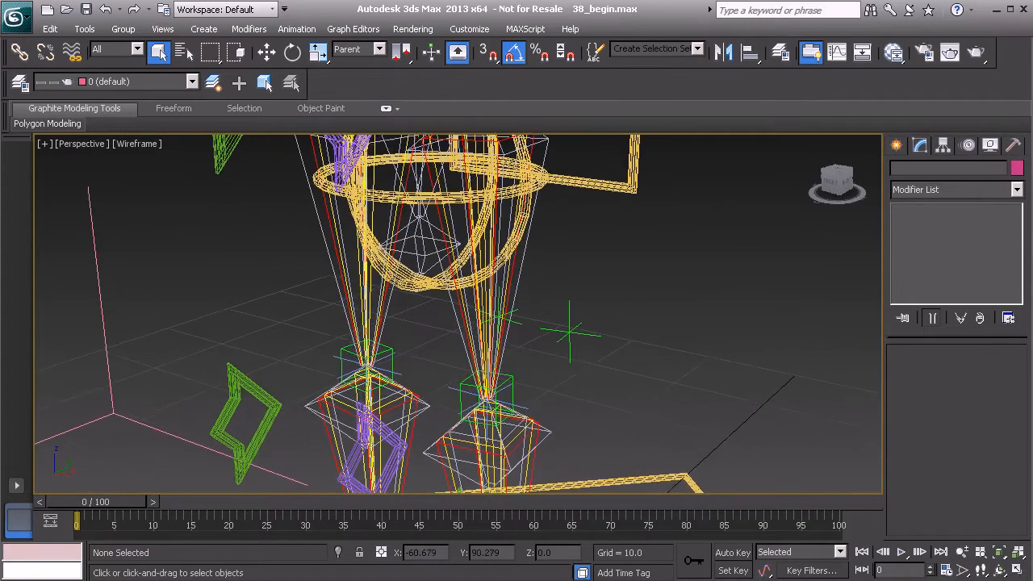
- Turn off Freeze Length for the left thigh IK bone, BnDrv_L_Thigh_IK01, using Bone Tools
click(448, 227)
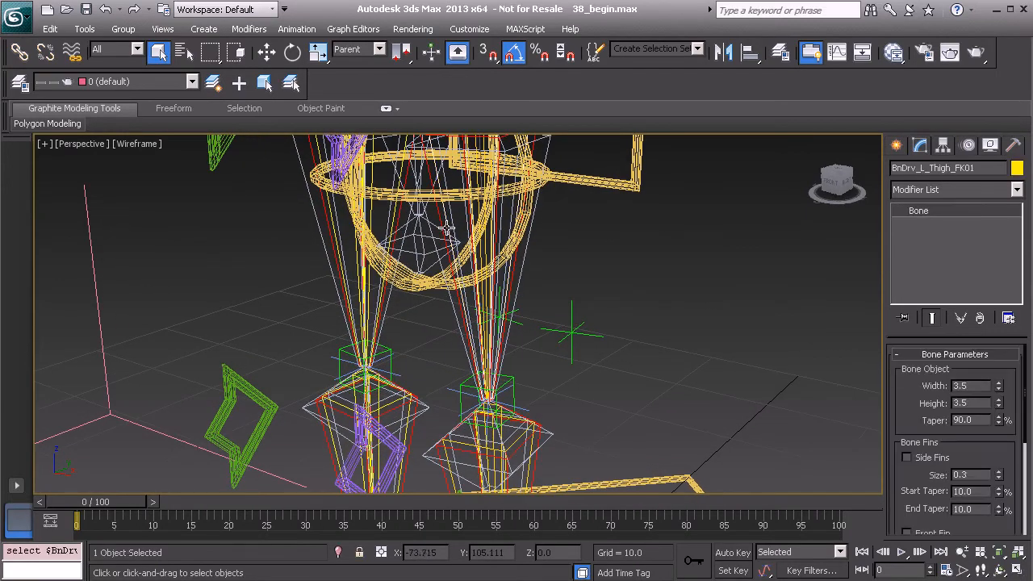
click(440, 223)
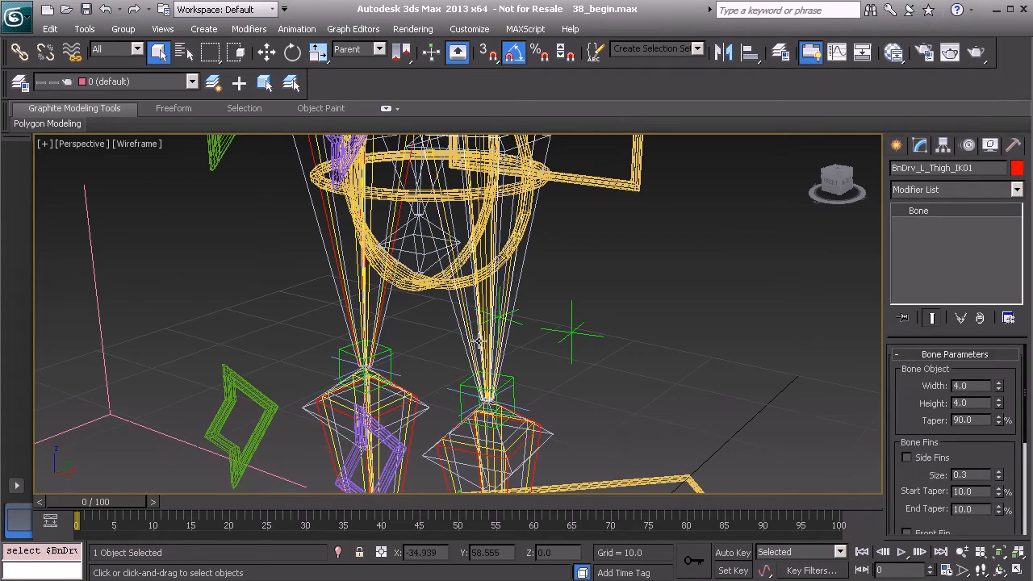
middle_drag(484, 350, 452, 342)
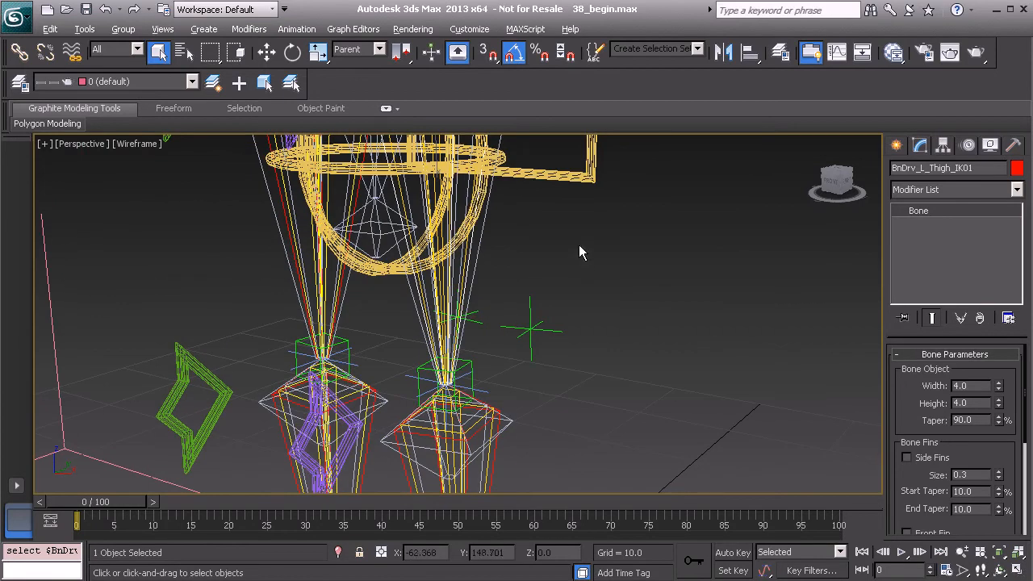
right_click(574, 241)
click(609, 299)
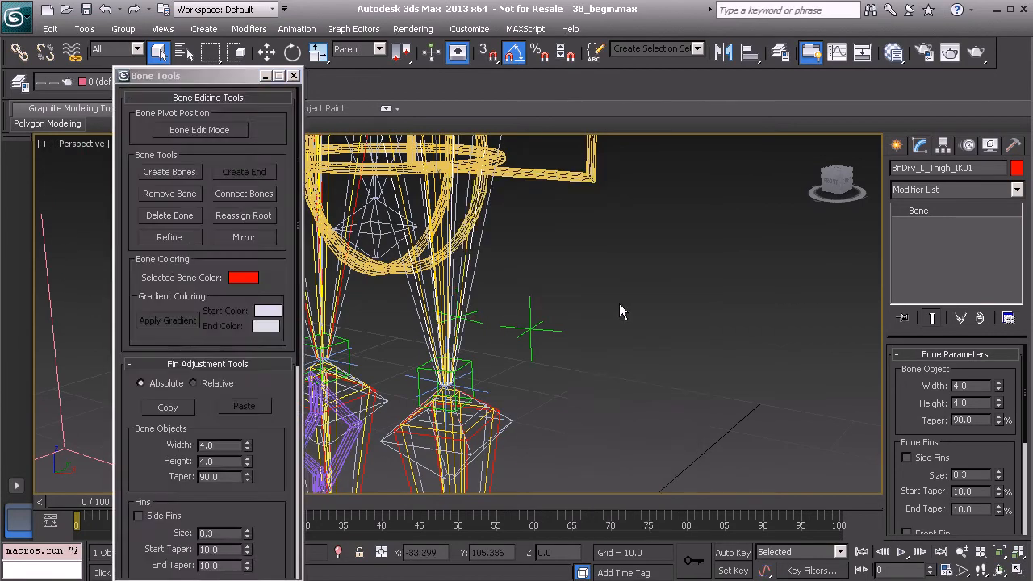
drag(150, 459, 151, 152)
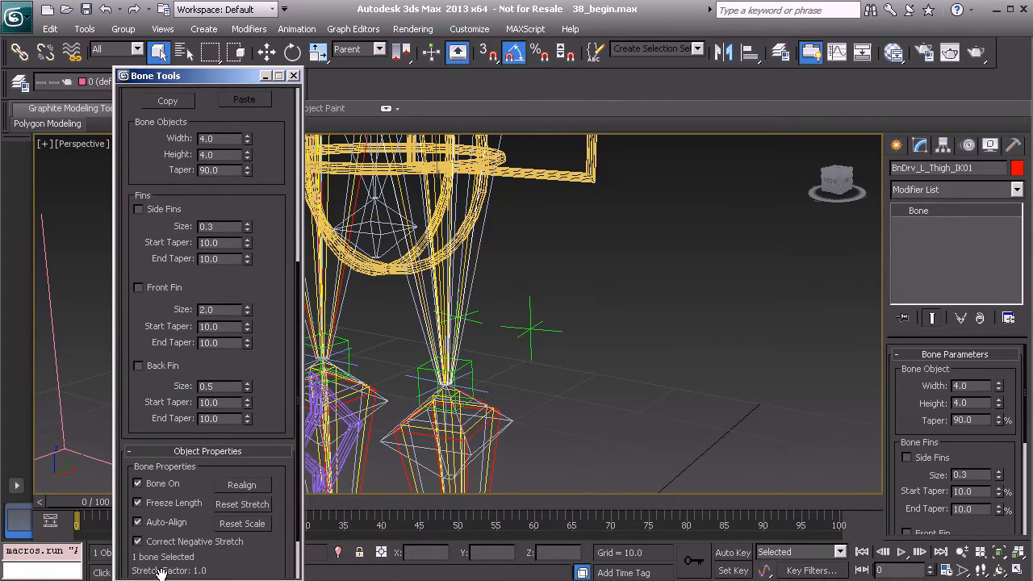
click(148, 502)
- Turn off Freeze Length for the left shin IK bone, BnDrv_L_Shin_IK01
middle_drag(528, 427, 560, 344)
scroll(555, 347, up, 3)
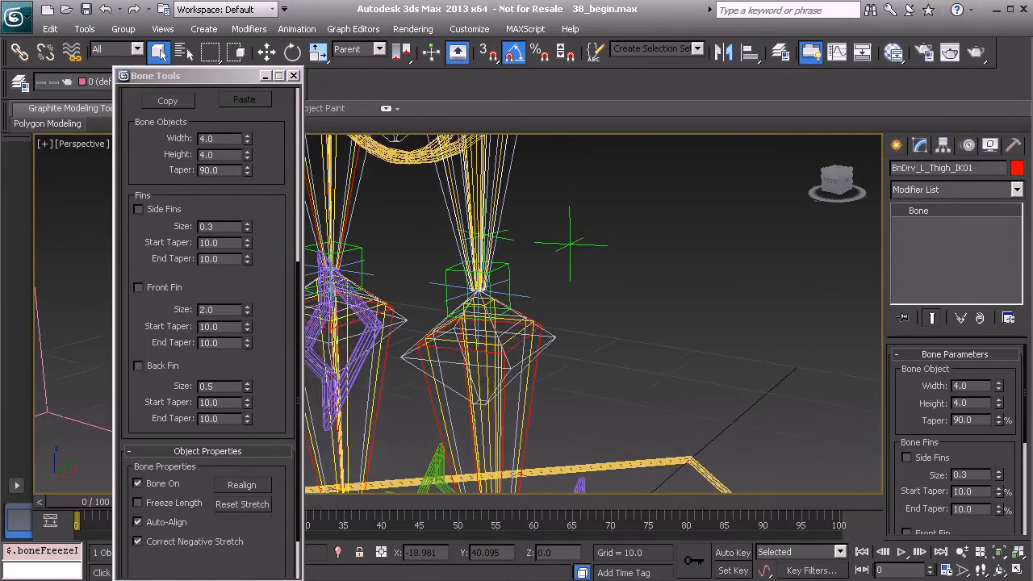
click(428, 409)
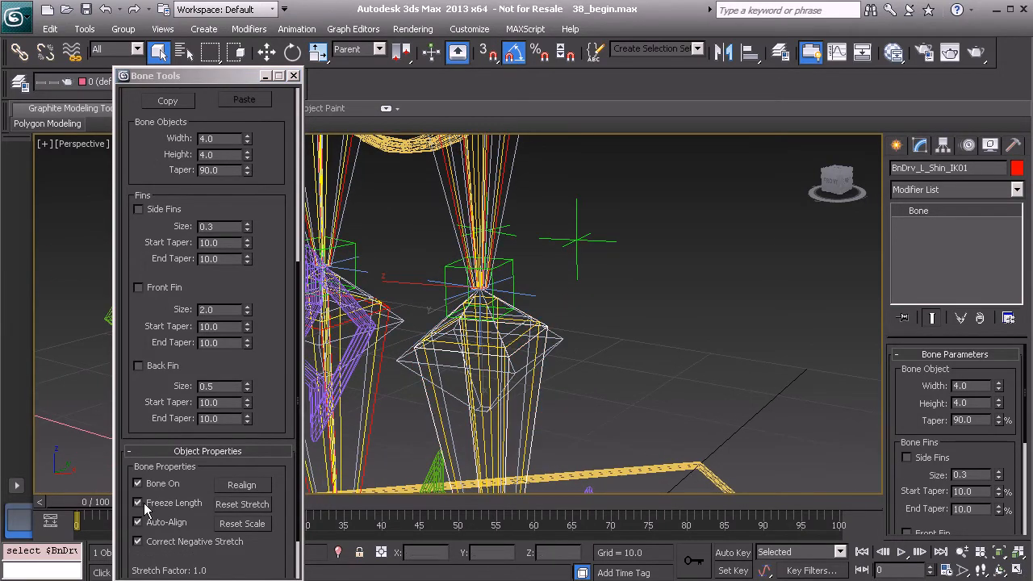
- Turn off Freeze Length for the right thigh and right shin IK bones, and close Bone Tools
middle_drag(465, 281, 595, 411)
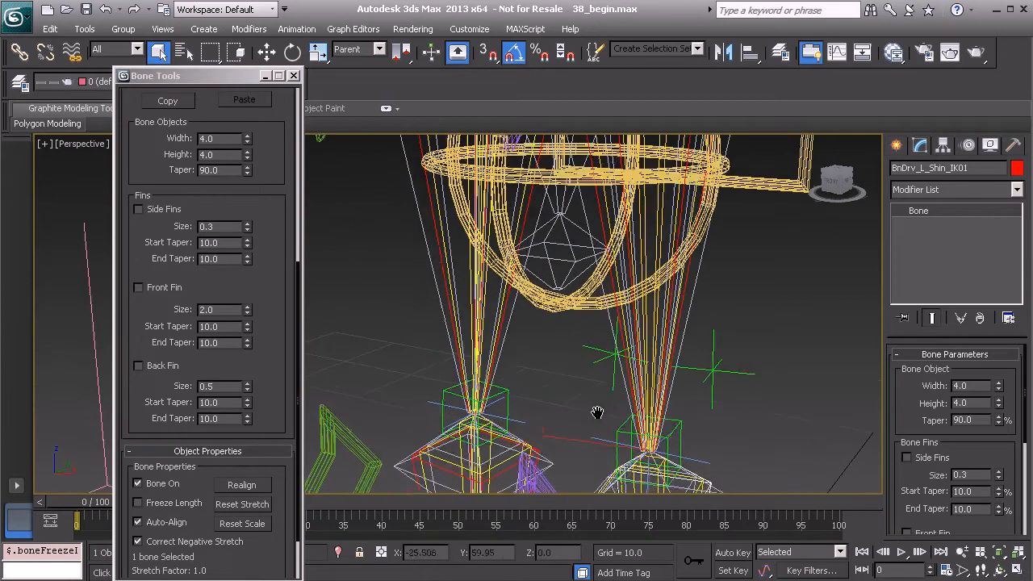
click(440, 256)
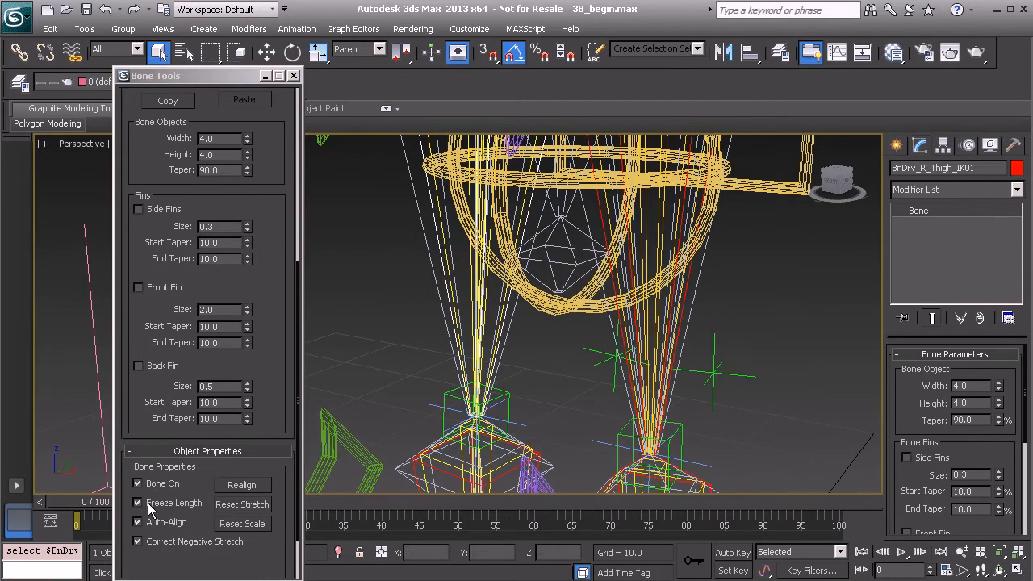
middle_drag(507, 381, 521, 242)
middle_drag(474, 377, 482, 342)
click(453, 354)
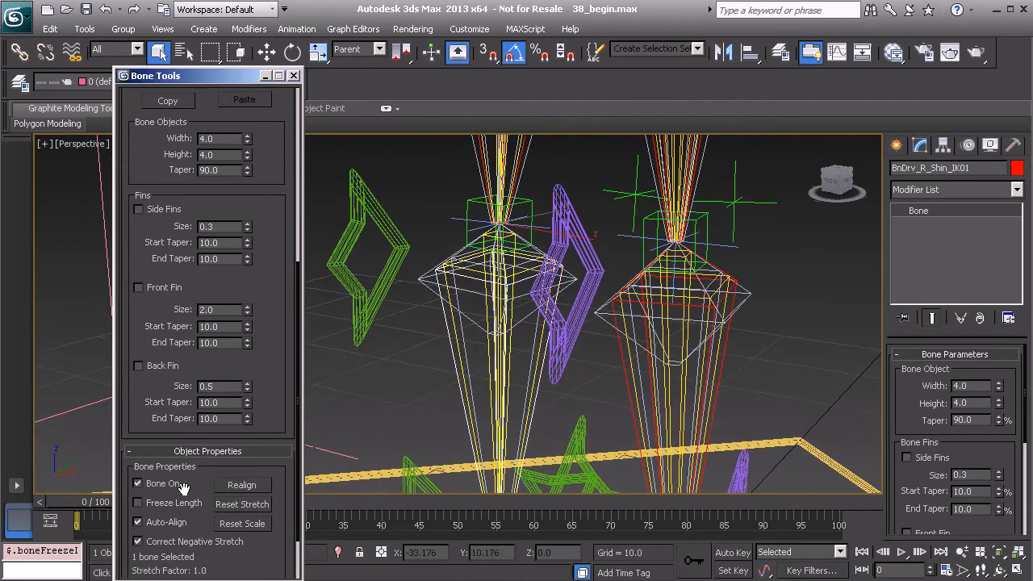
click(294, 78)
- Create an ExposeTm helper in the empty space beside the legs
middle_drag(634, 257, 448, 396)
alt+middle_drag(521, 311, 536, 338)
scroll(562, 258, down, 4)
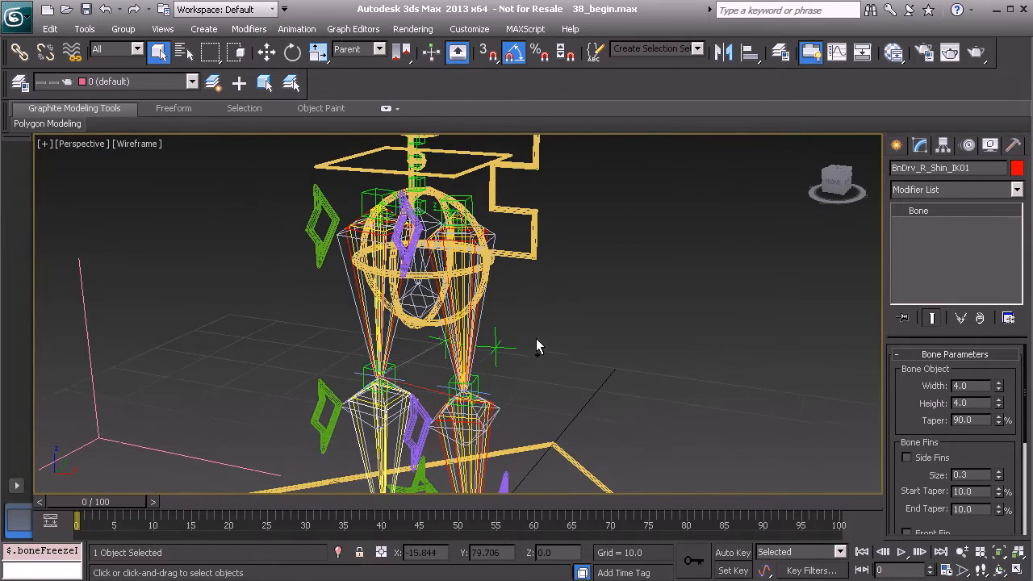
click(894, 146)
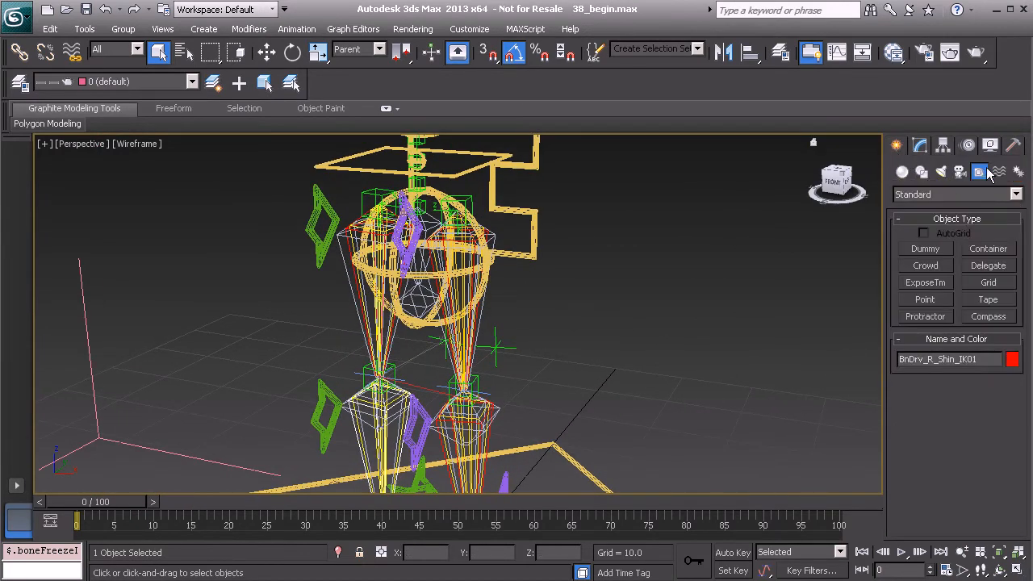
click(926, 284)
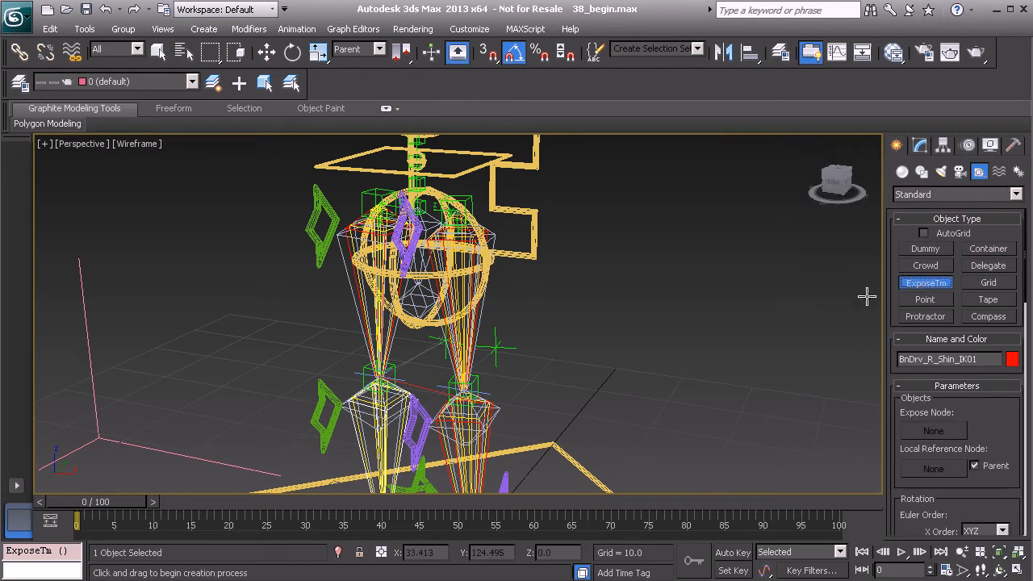
click(590, 393)
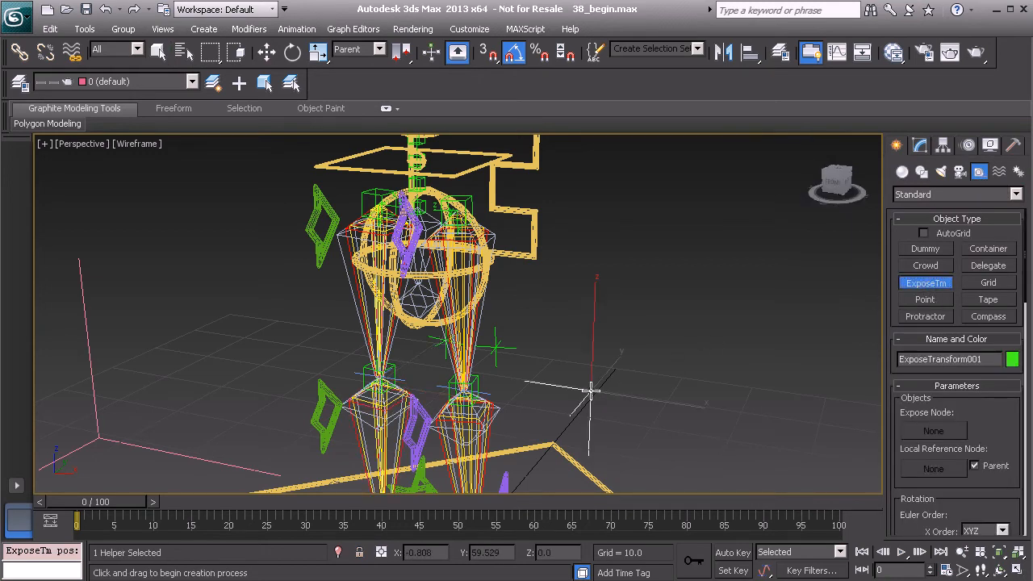
right_click(680, 369)
- Set the ExposeTm helper's display size to 5
click(919, 150)
scroll(888, 376, down, 5)
scroll(907, 401, up, 8)
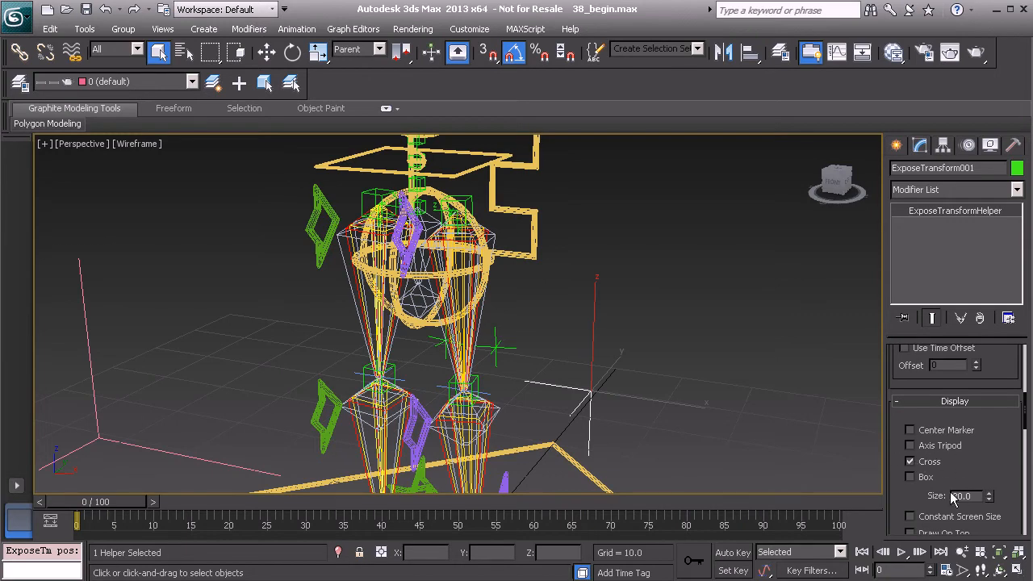
key(Return)
- Align the ExposeTm helper to the left thigh twist bone, pivot to pivot, matching position and orientation on all three axes
scroll(586, 354, up, 5)
alt+middle_drag(594, 324, 577, 338)
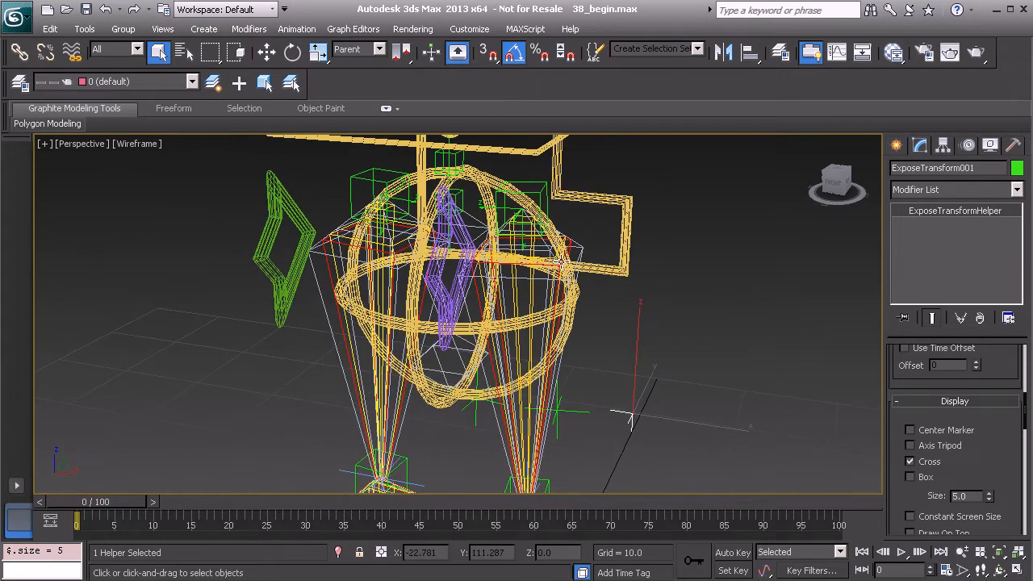
key(alt+a)
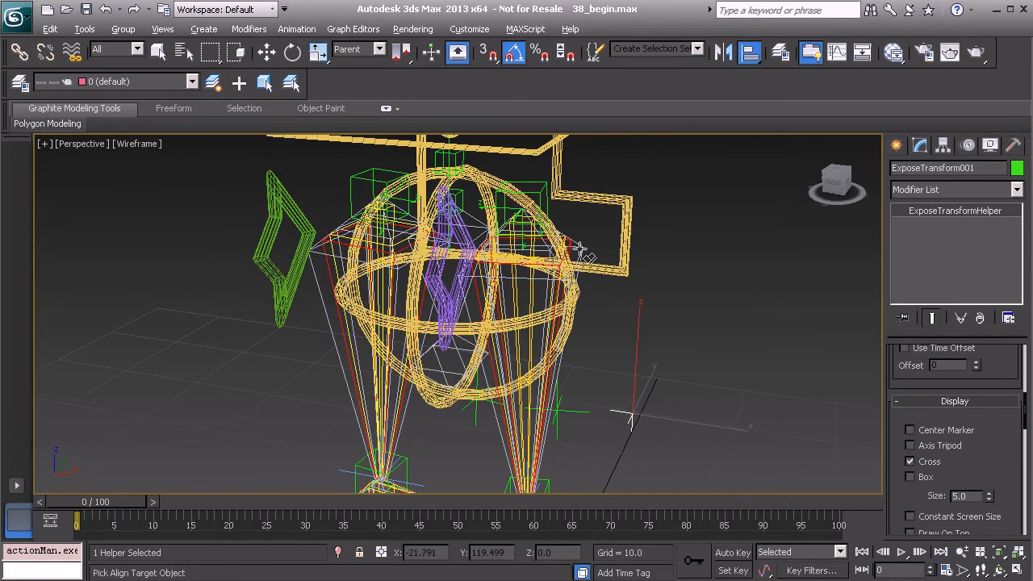
click(579, 248)
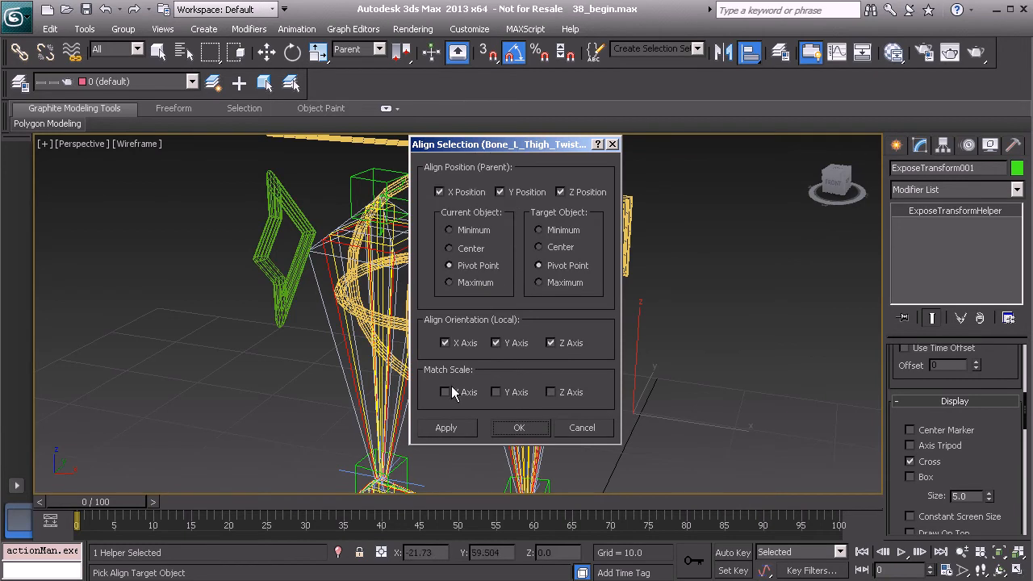
click(520, 428)
- Add the ExposeTm helper to the Hidden layer and close the layer manager
scroll(611, 381, up, 5)
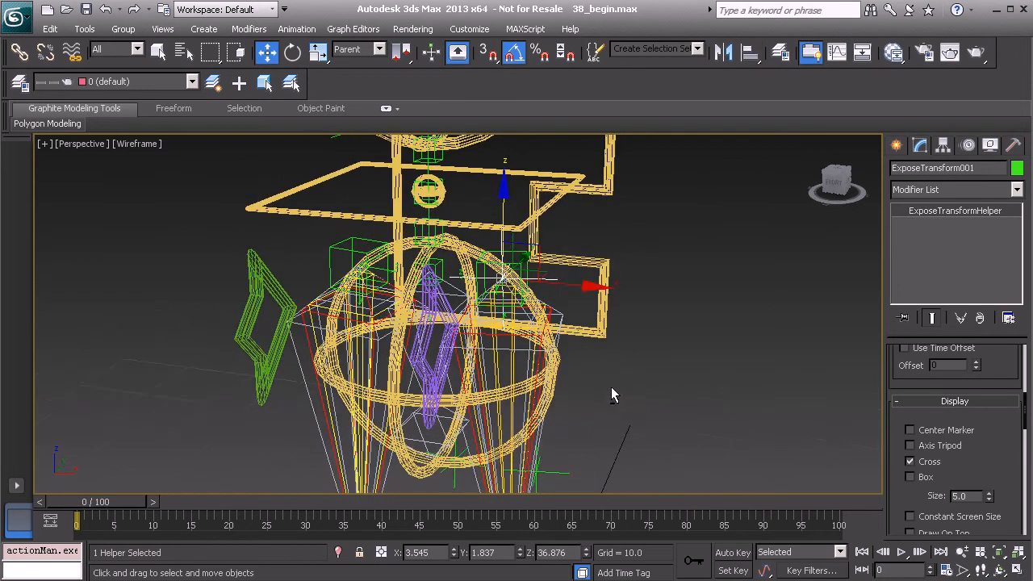
alt+middle_drag(611, 390, 662, 356)
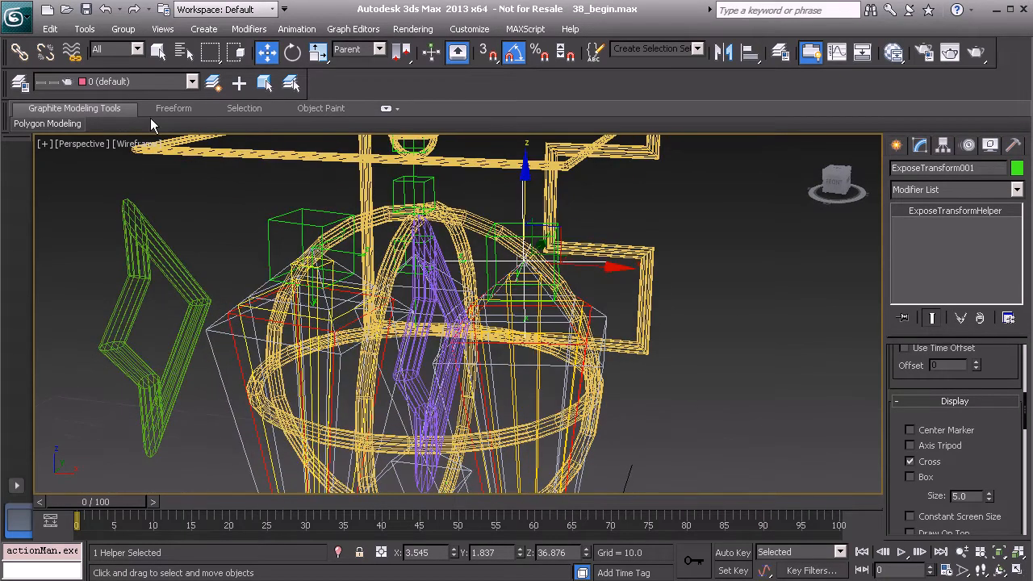
click(20, 83)
click(101, 204)
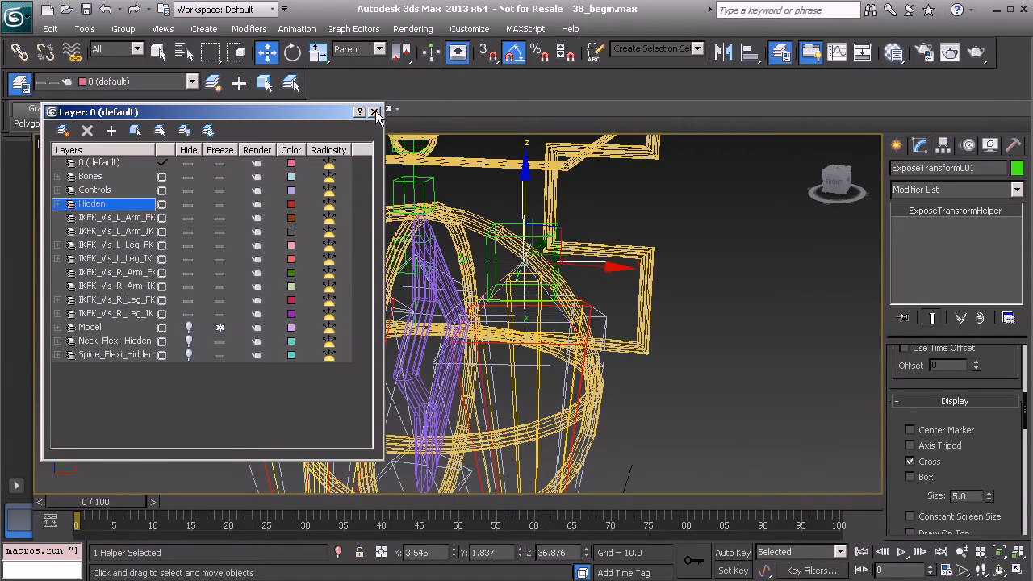
click(376, 111)
middle_drag(487, 231, 452, 236)
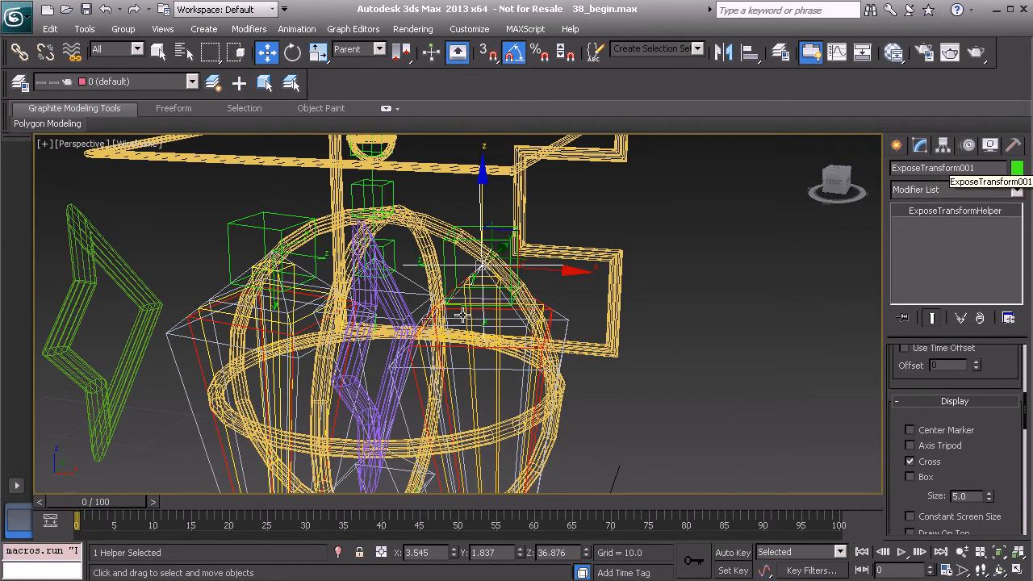
- Rename the ExposeTm helper at the left thigh as Distance_L_Leg_IK01
double_click(941, 172)
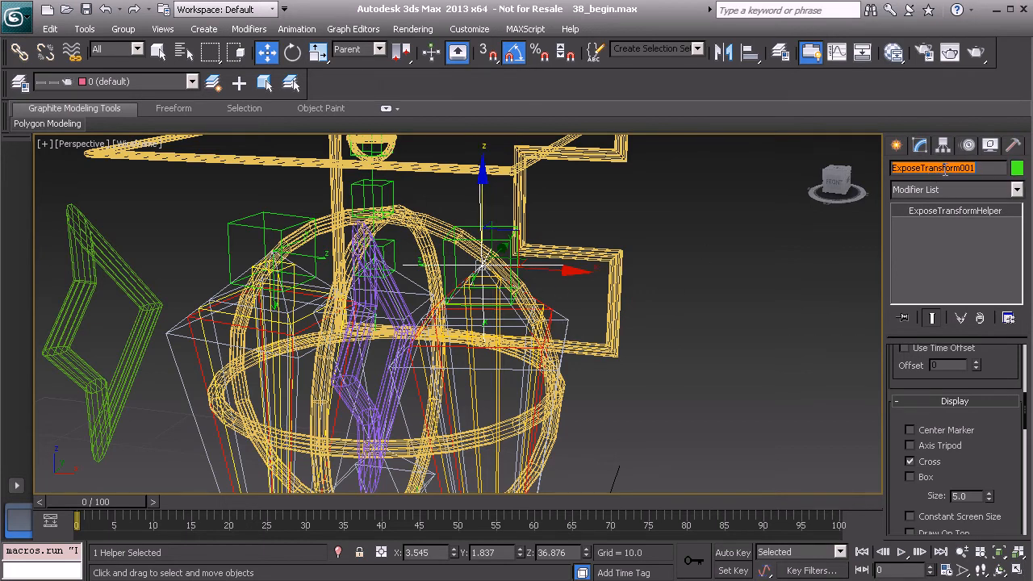
text(Distance_L_Leg_IK01)
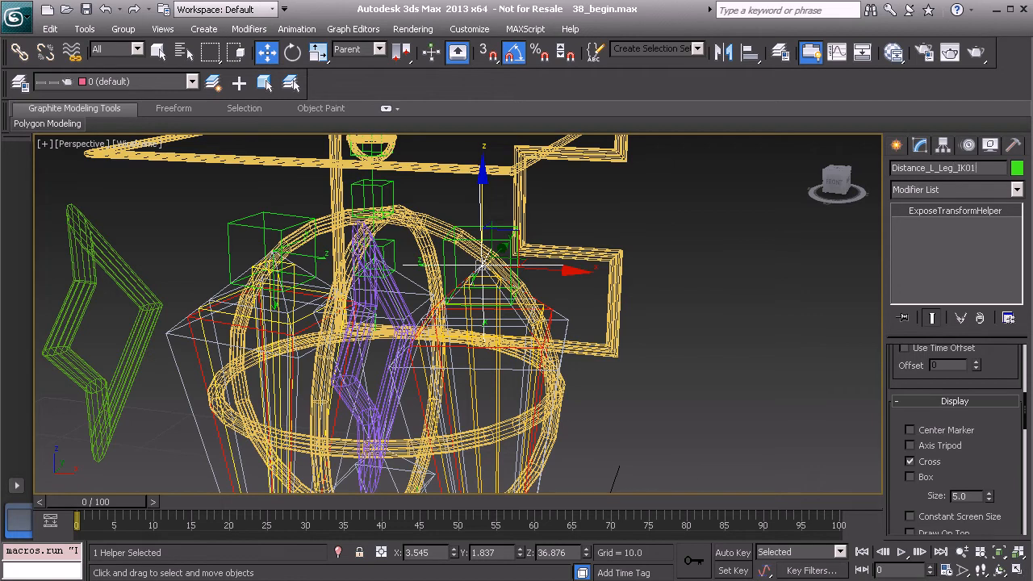
middle_drag(574, 267, 605, 250)
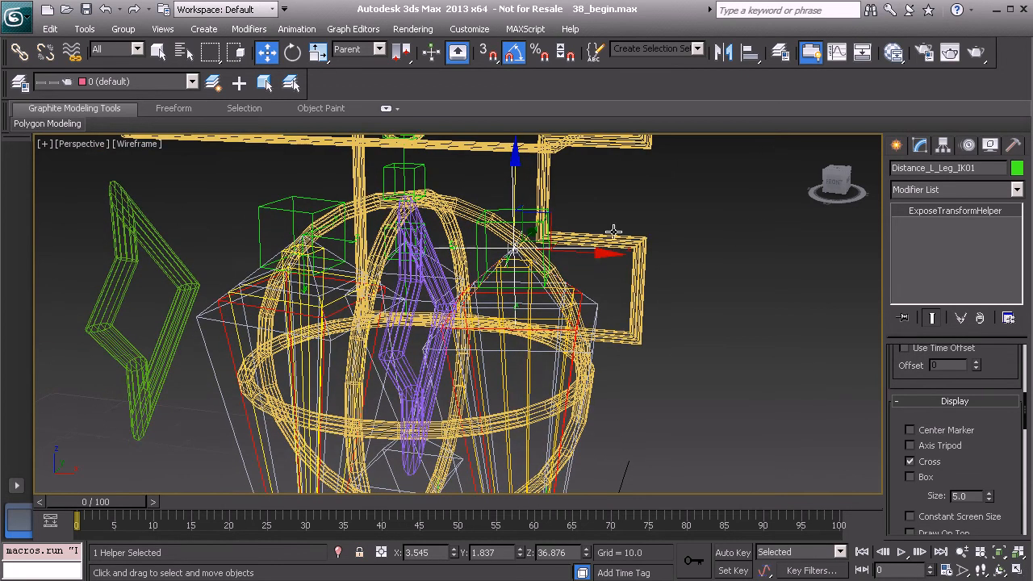
- Clone the left distance helper as an independent copy named Distance_R_Leg_IK01
key(ctrl+v)
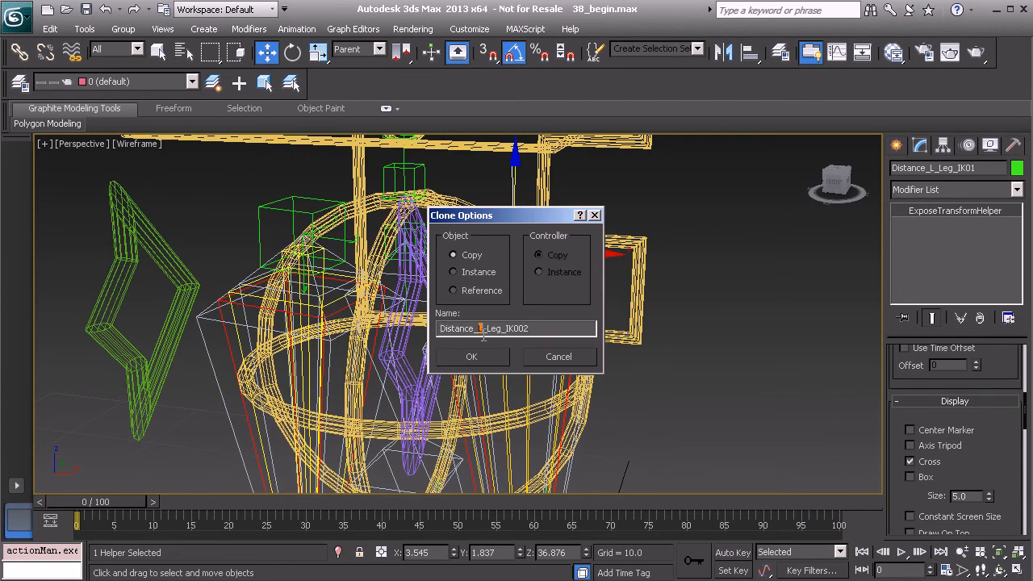
text(R)
click(494, 355)
- Align Distance_R_Leg_IK01 to the right thigh twist bone, pivot to pivot, matching position and orientation on all three axes
middle_drag(421, 351, 440, 335)
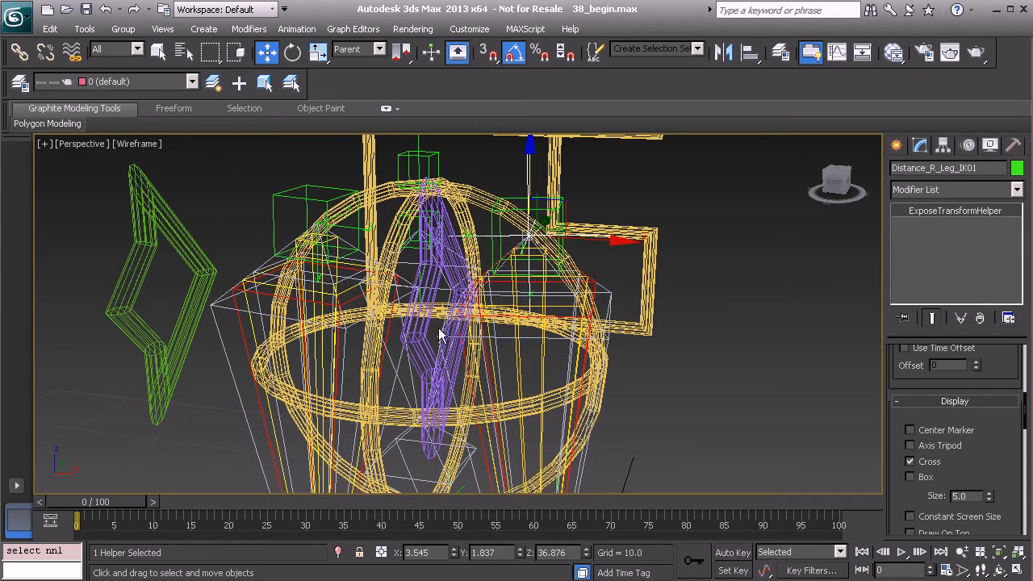
key(alt+a)
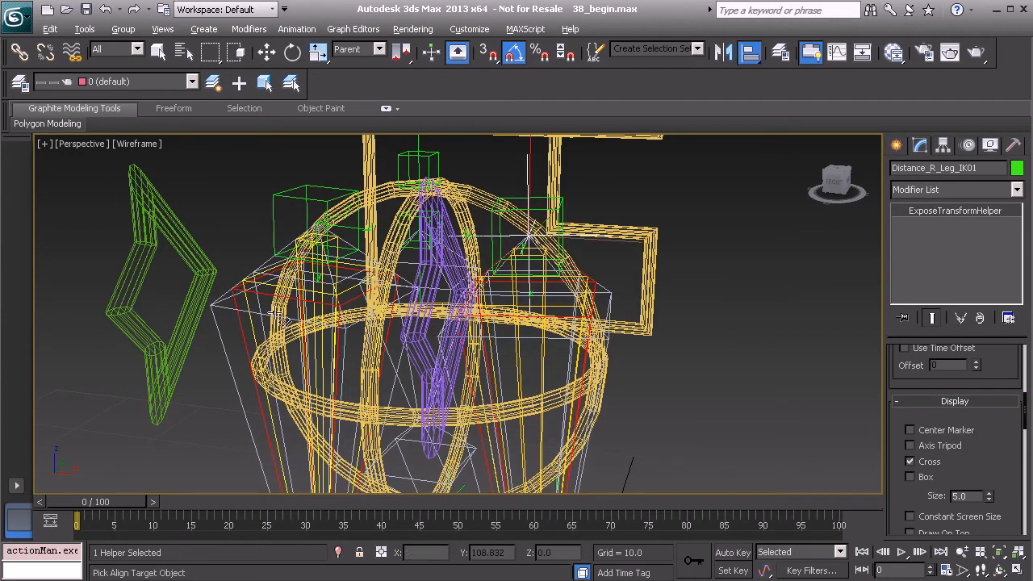
click(228, 305)
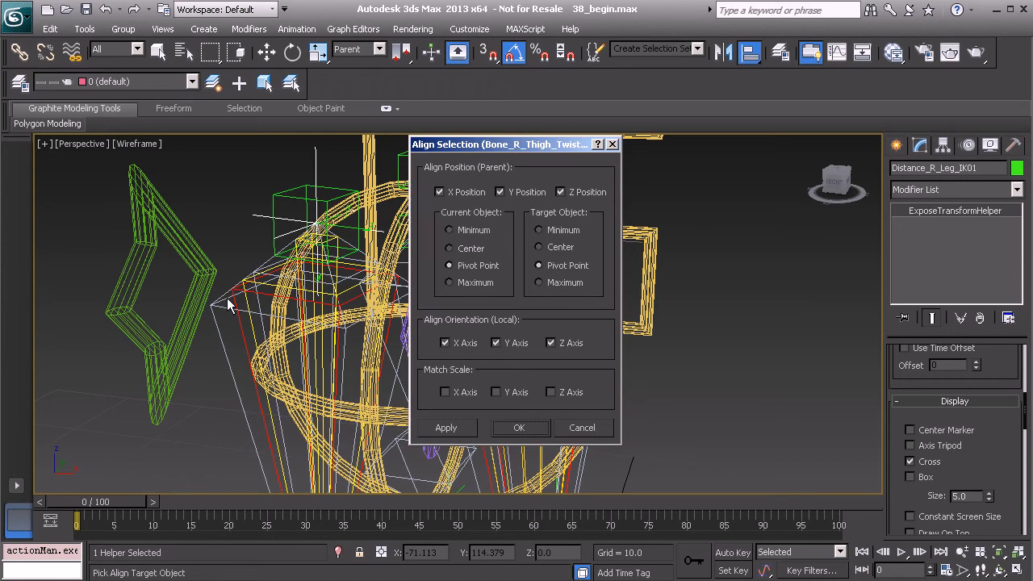
click(521, 427)
- Link both distance helpers to their parent in the hip area, and select Distance_L_Leg_IK01
middle_drag(538, 265, 538, 298)
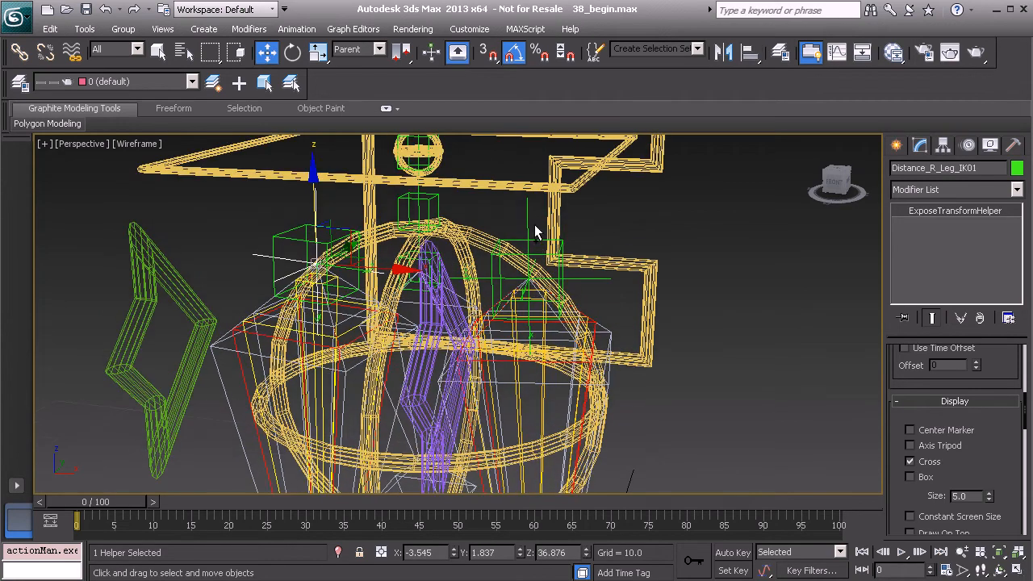
ctrl+click(524, 216)
click(19, 52)
alt+middle_drag(469, 229, 369, 232)
drag(229, 212, 203, 343)
alt+middle_drag(224, 317, 288, 305)
click(434, 165)
- Examine the leg rig from the hip helpers down to the foot controls and back up to the thigh FK controls
alt+middle_drag(340, 179, 275, 202)
scroll(366, 344, down, 5)
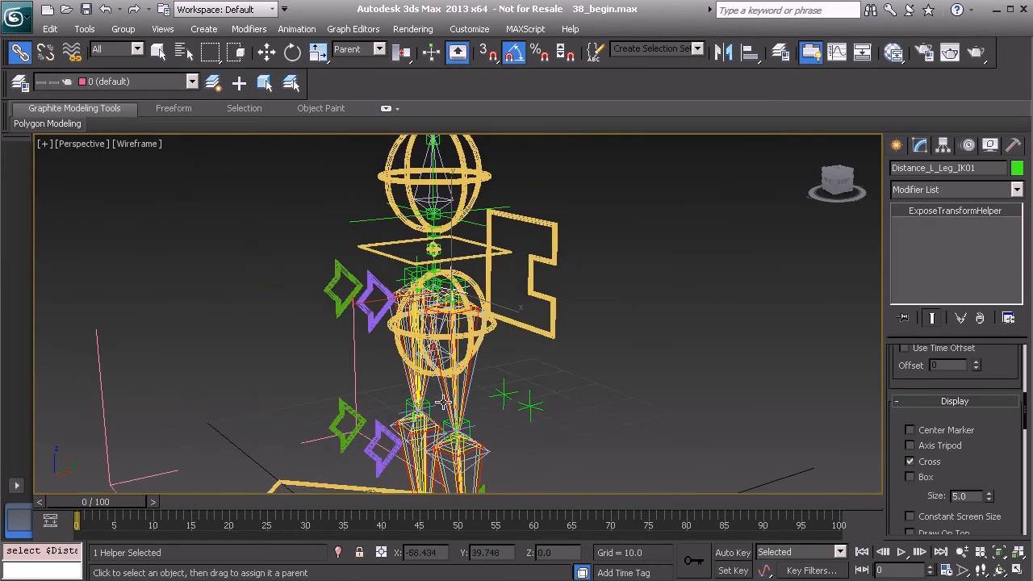
scroll(420, 343, up, 4)
scroll(452, 330, up, 1)
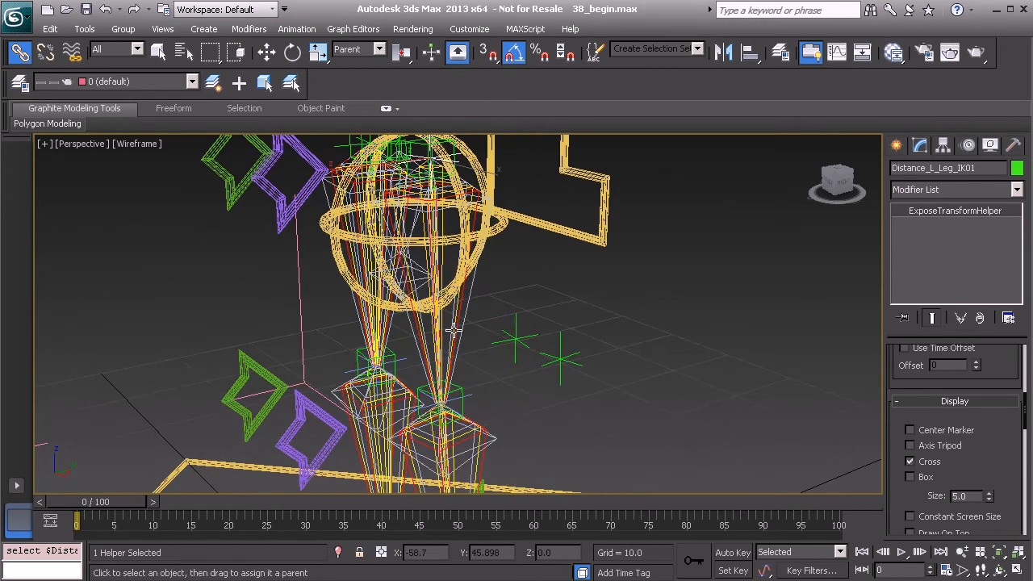
alt+middle_drag(448, 260, 442, 257)
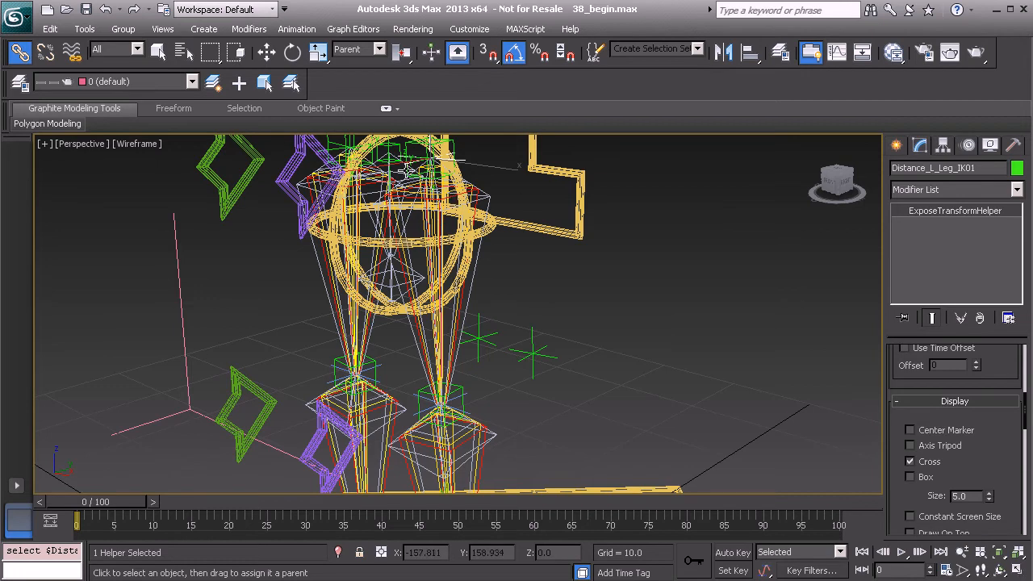
mouse_move(434, 227)
middle_down()
mouse_move(444, 242)
mouse_move(425, 238)
middle_up()
key(q)
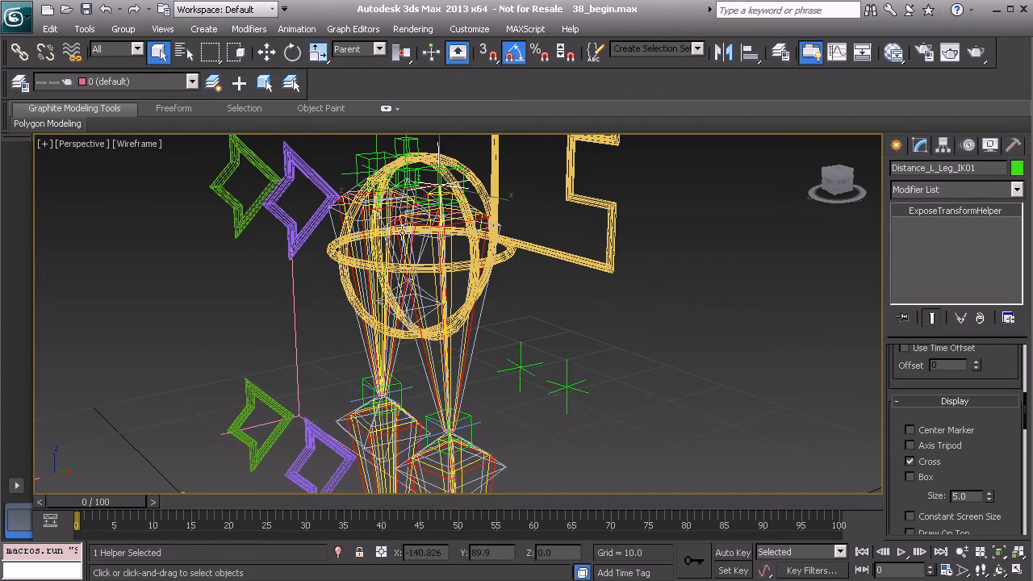
scroll(416, 248, down, 6)
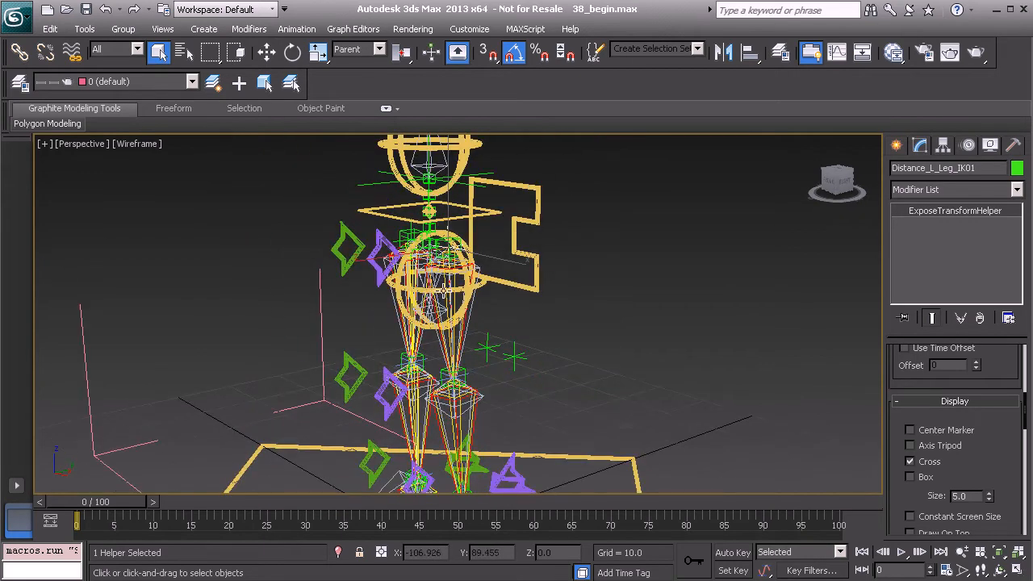
alt+drag(443, 295, 429, 293)
alt+middle_drag(430, 293, 415, 292)
scroll(436, 258, up, 3)
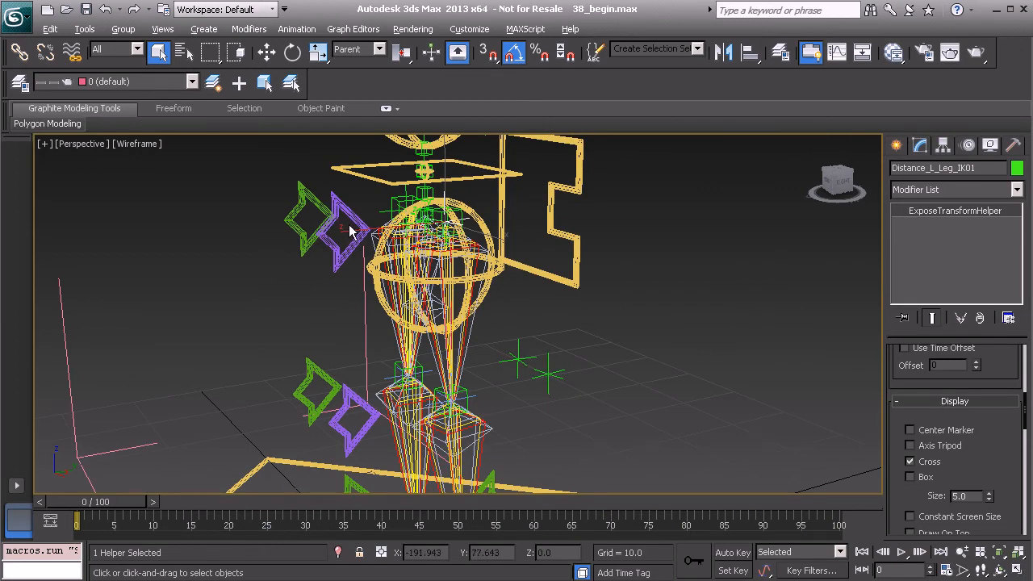
alt+middle_drag(350, 230, 417, 215)
middle_drag(427, 347, 411, 256)
alt+middle_drag(446, 302, 413, 292)
middle_drag(433, 355, 406, 256)
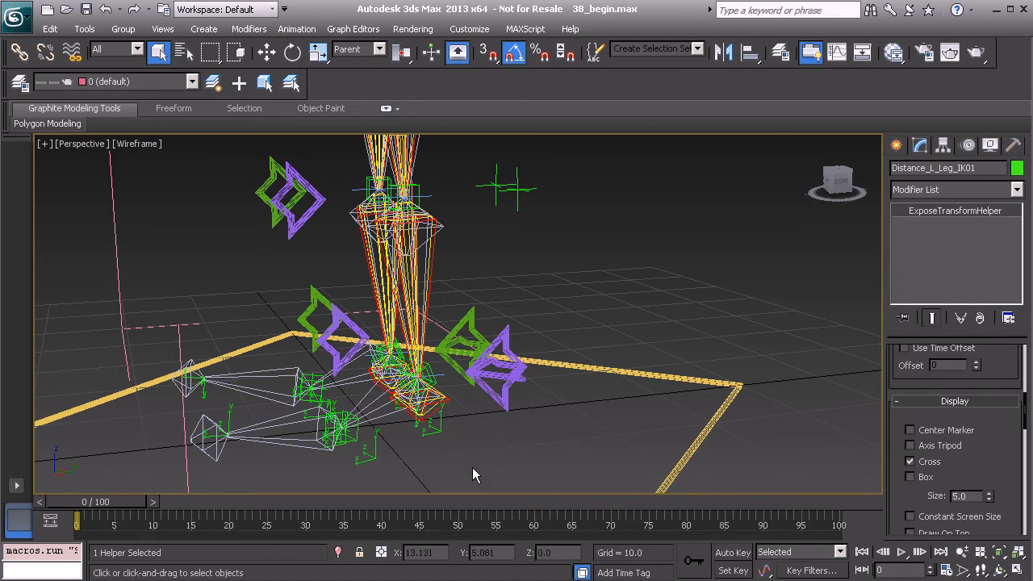
middle_drag(402, 308, 396, 478)
alt+middle_drag(323, 315, 403, 265)
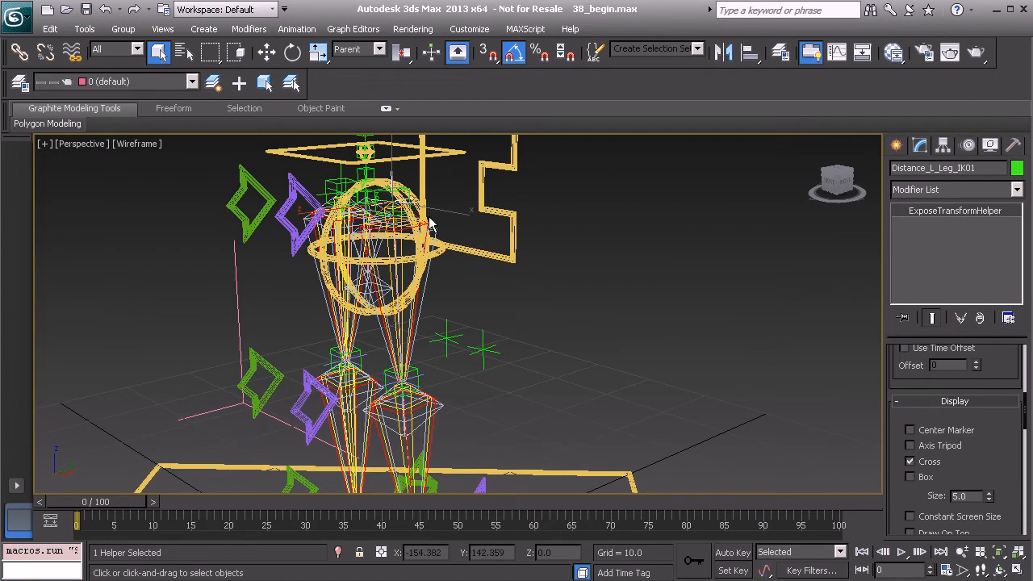
alt+middle_drag(372, 202, 381, 202)
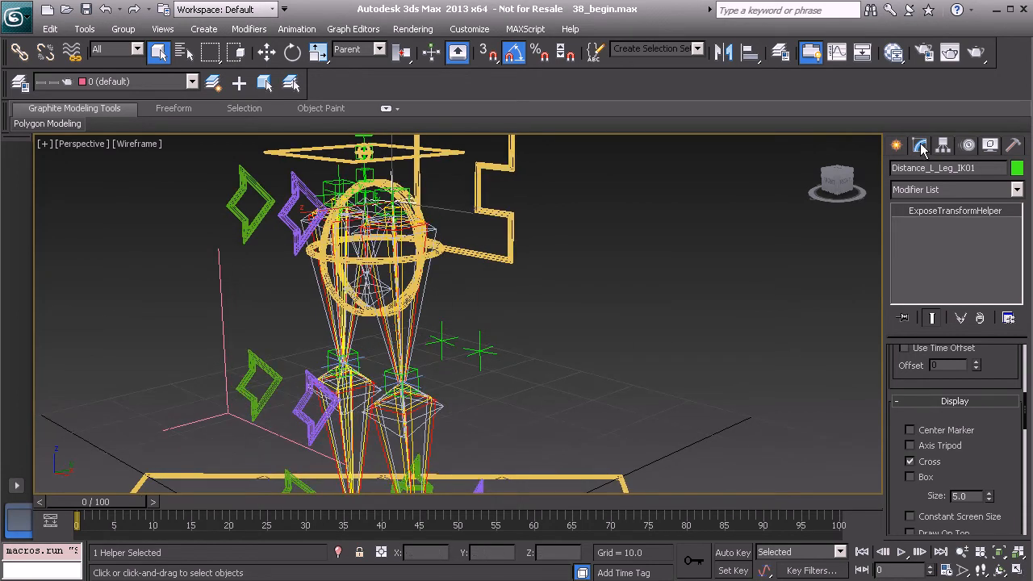
- Turn off the Parent reference on Distance_L_Leg_IK01 and set its expose node to the left thigh FK control
scroll(900, 396, up, 5)
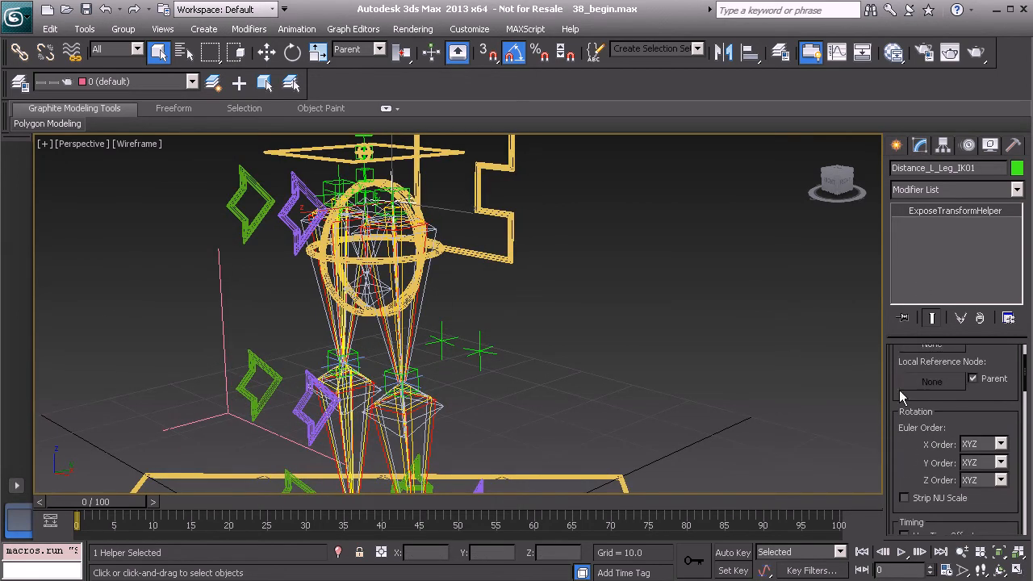
scroll(902, 435, up, 1)
click(974, 435)
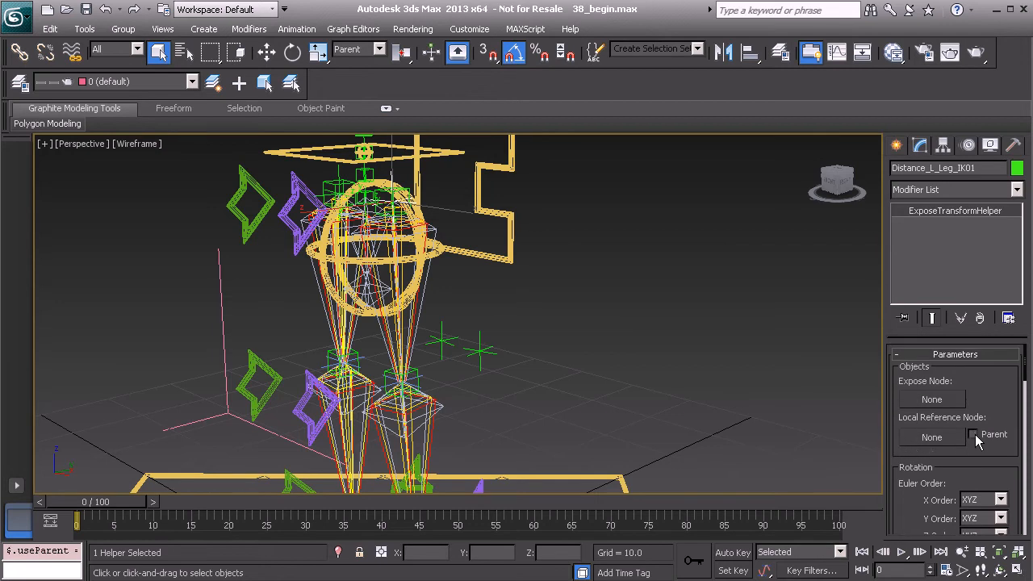
click(939, 402)
middle_drag(400, 325, 433, 370)
scroll(433, 371, up, 1)
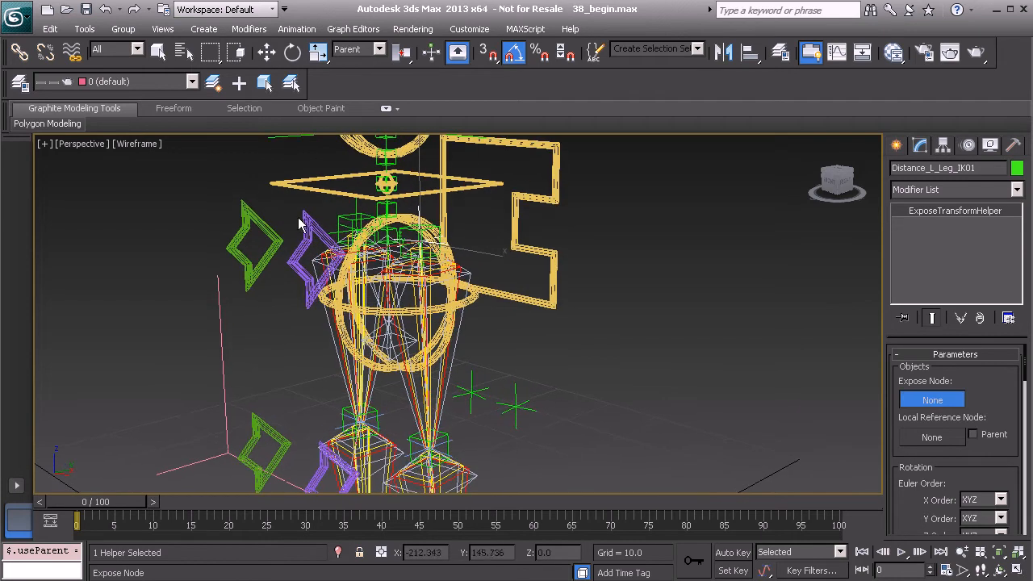
click(310, 227)
- Set the local reference node of Distance_L_Leg_IK01 to the left leg's IK goal, HIIK_L_Leg01
middle_drag(513, 392, 517, 295)
scroll(502, 356, up, 3)
middle_drag(495, 387, 495, 363)
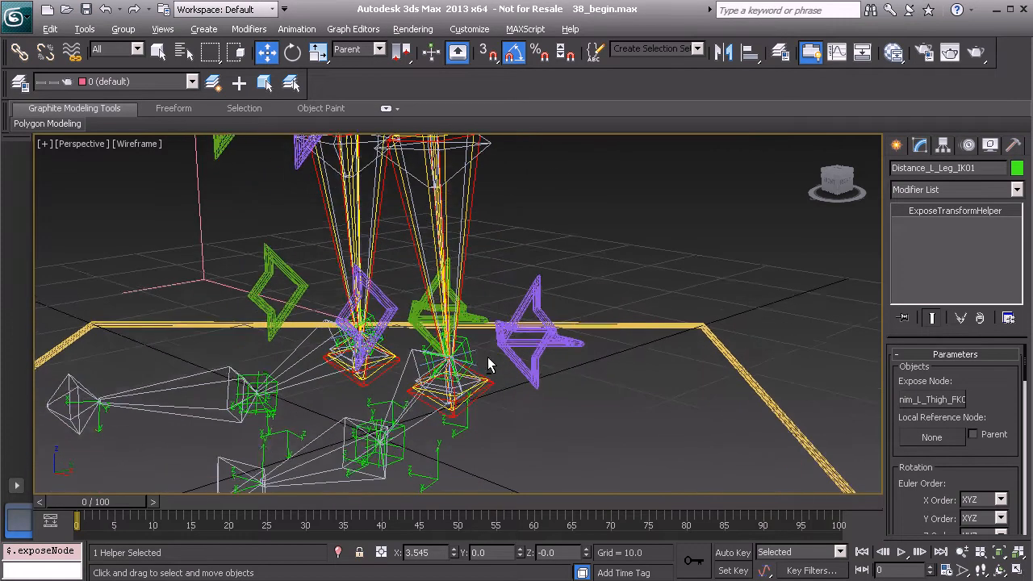
scroll(494, 364, up, 4)
click(937, 438)
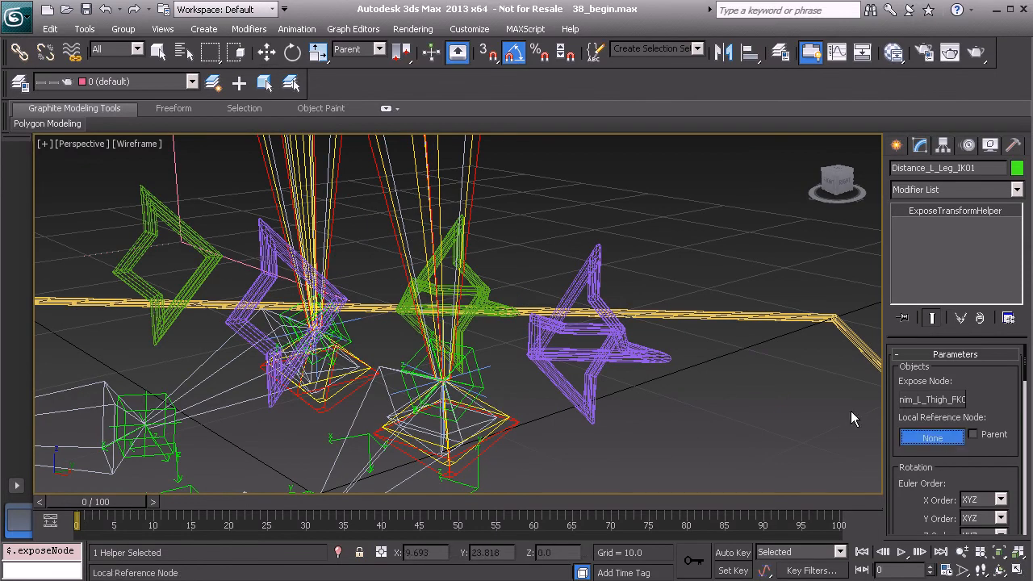
click(493, 369)
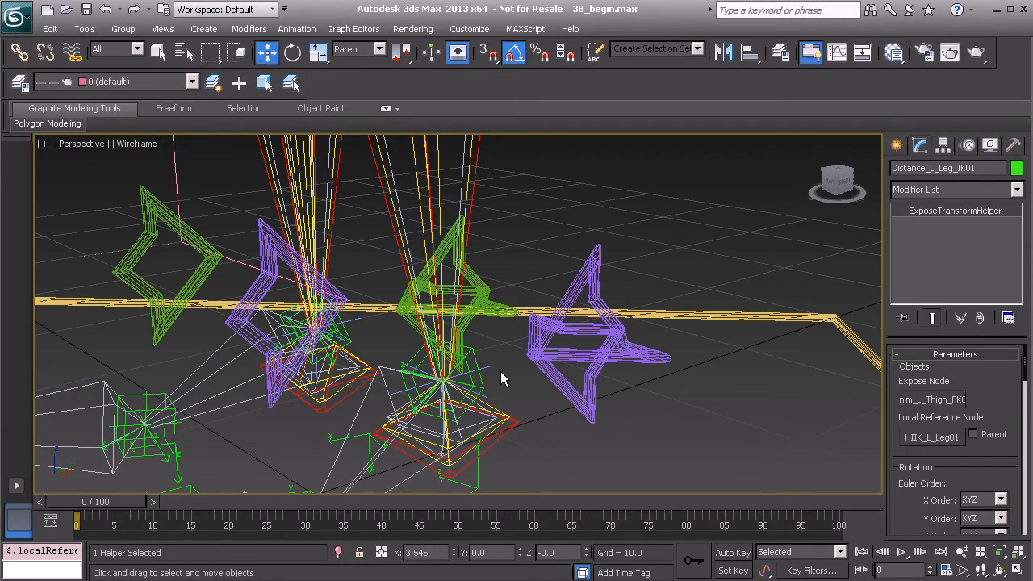
- Examine the left helper's exposed Distance To Reference value and the span from thigh to ankle it represents
drag(891, 466, 872, 288)
drag(888, 476, 888, 307)
scroll(906, 465, down, 5)
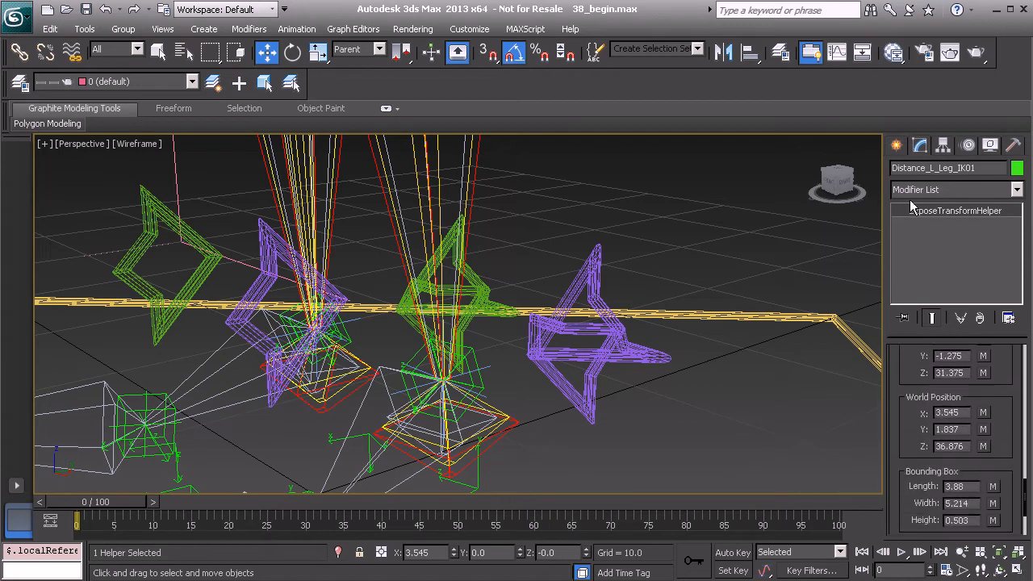
drag(910, 443, 916, 322)
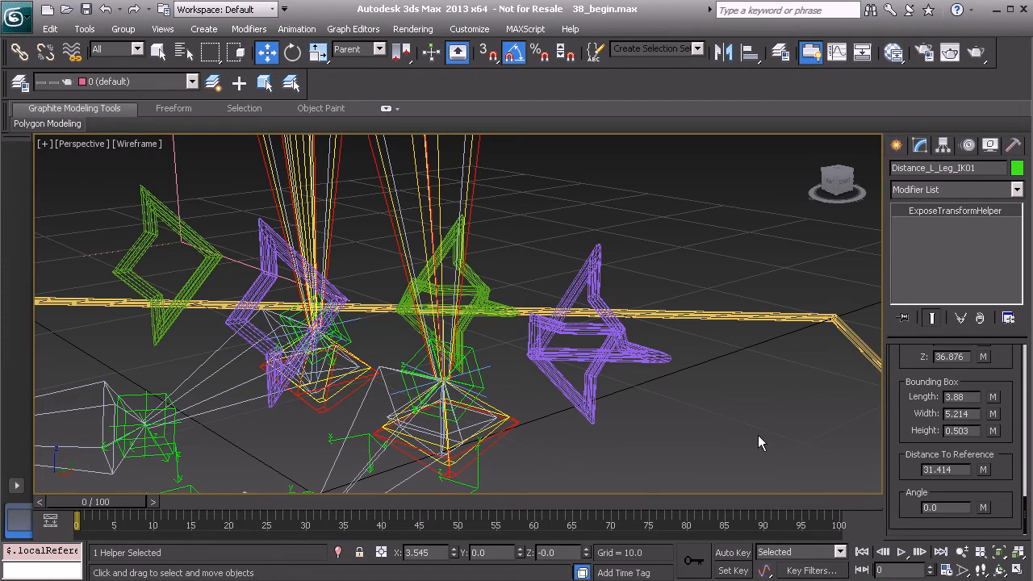
alt+middle_drag(583, 318, 495, 290)
scroll(494, 307, down, 5)
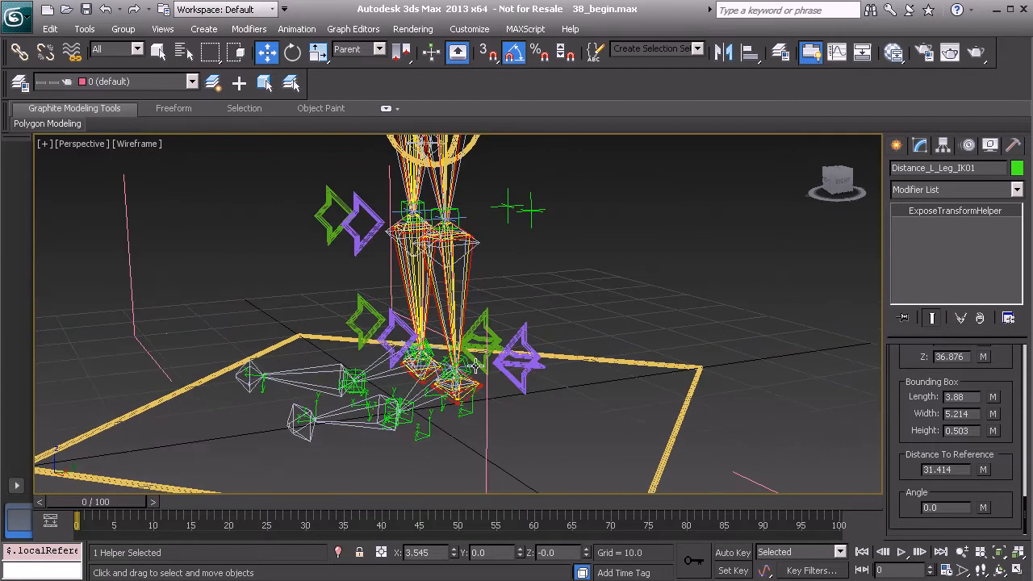
alt+middle_drag(460, 343, 406, 305)
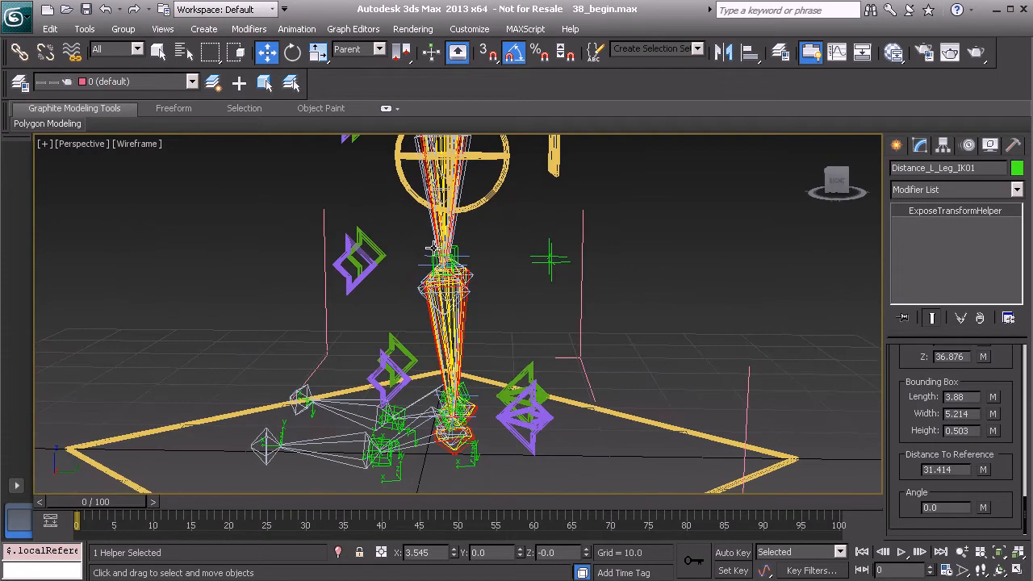
alt+middle_drag(441, 274, 451, 244)
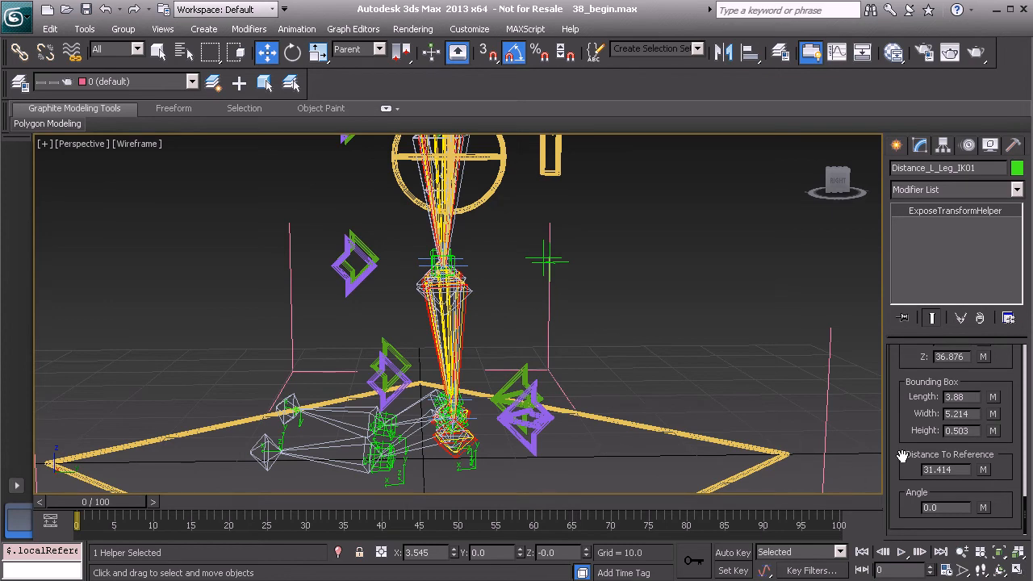
alt+middle_drag(395, 308, 461, 324)
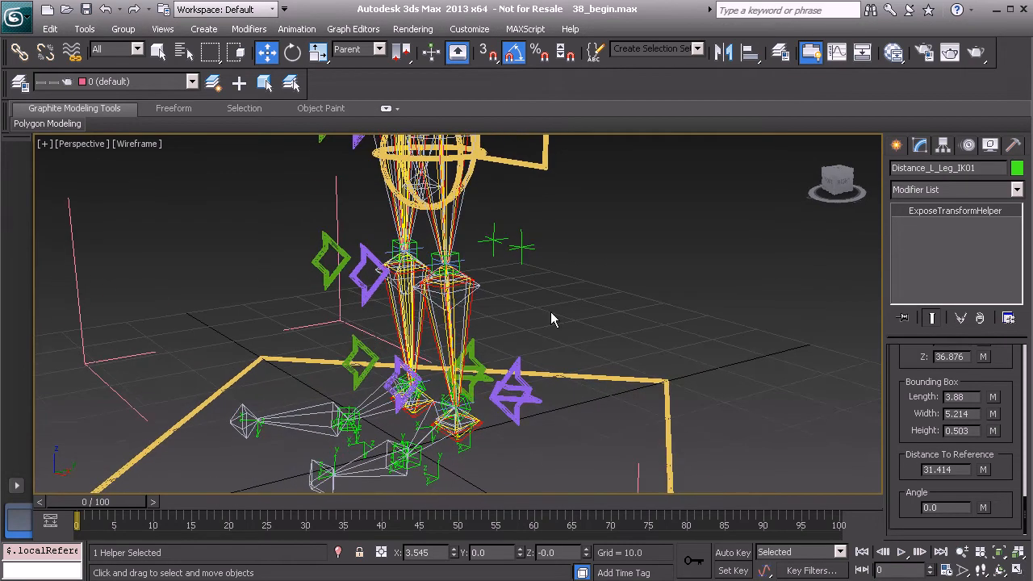
- Lower the left foot control Anim_L_Leg_IK01 slightly along Z to about 5.345
alt+middle_drag(500, 374, 455, 296)
click(526, 376)
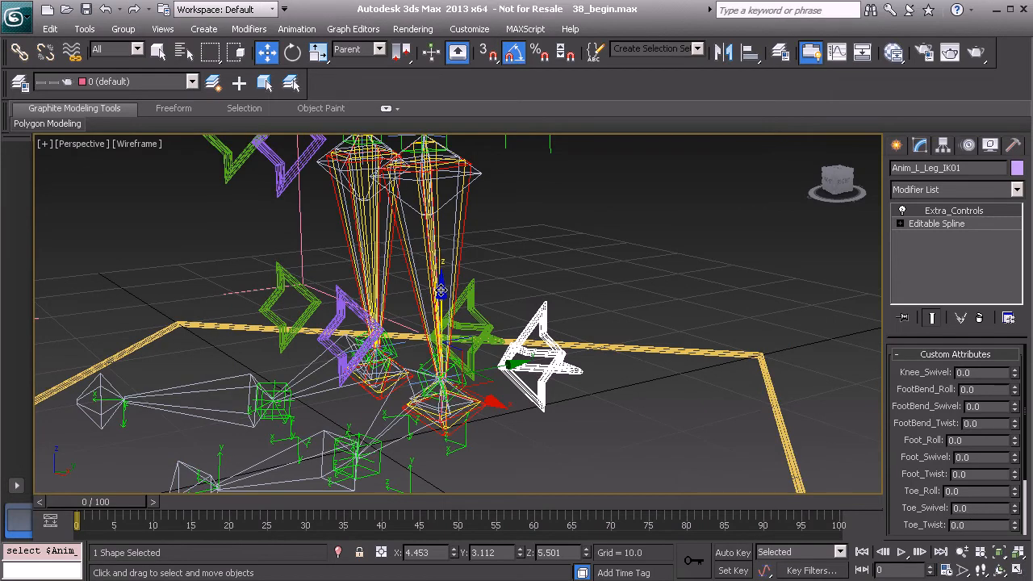
drag(441, 289, 442, 293)
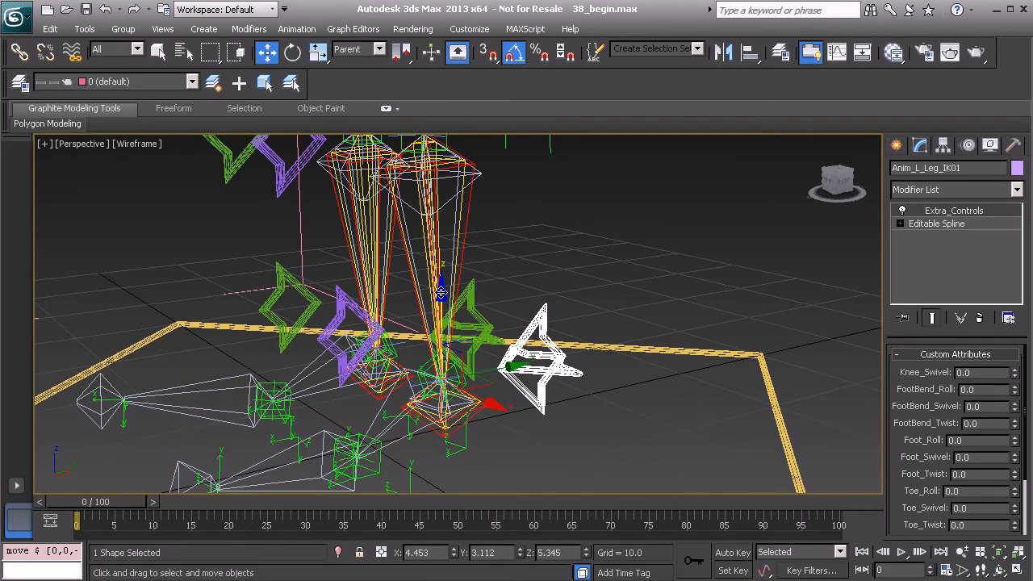
- Reselect Distance_L_Leg_IK01 at the left thigh and check its Distance To Reference value
middle_drag(565, 292, 569, 426)
scroll(534, 314, down, 2)
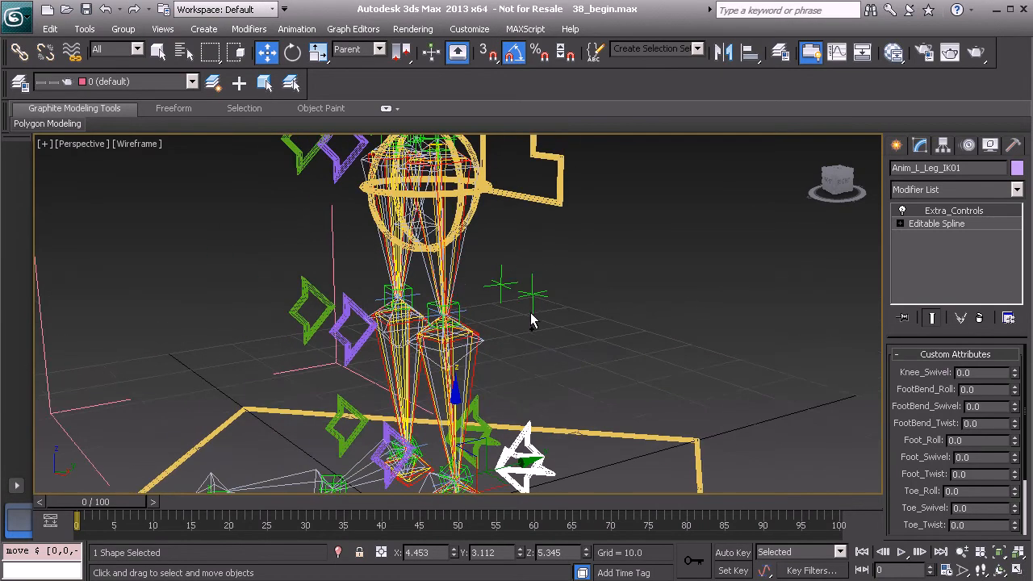
middle_drag(531, 318, 525, 404)
click(441, 217)
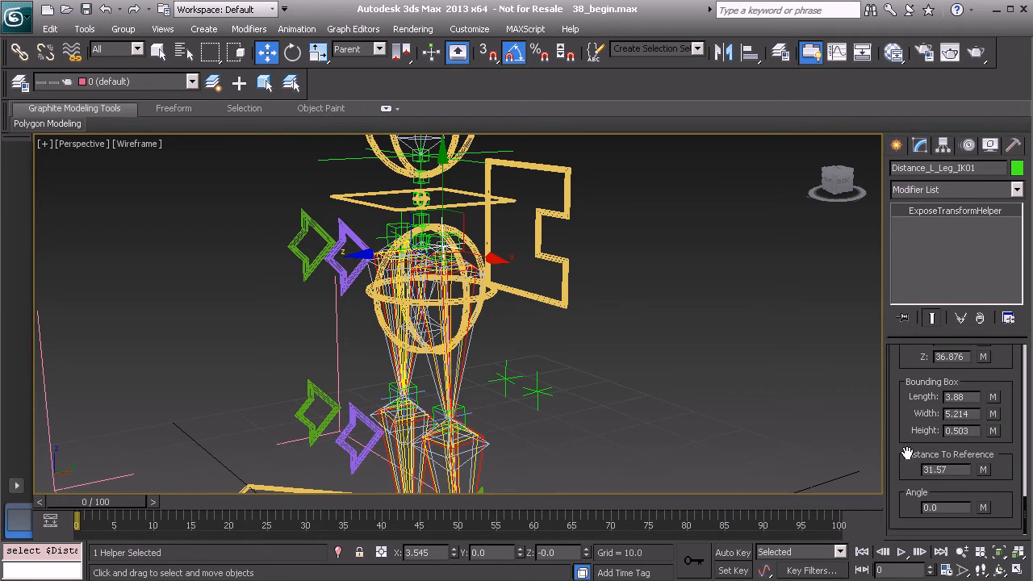
- Reset the left foot control Anim_L_Leg_IK01 to its frozen rest position with Transform To Zero
middle_drag(605, 416, 614, 269)
middle_drag(578, 366, 575, 299)
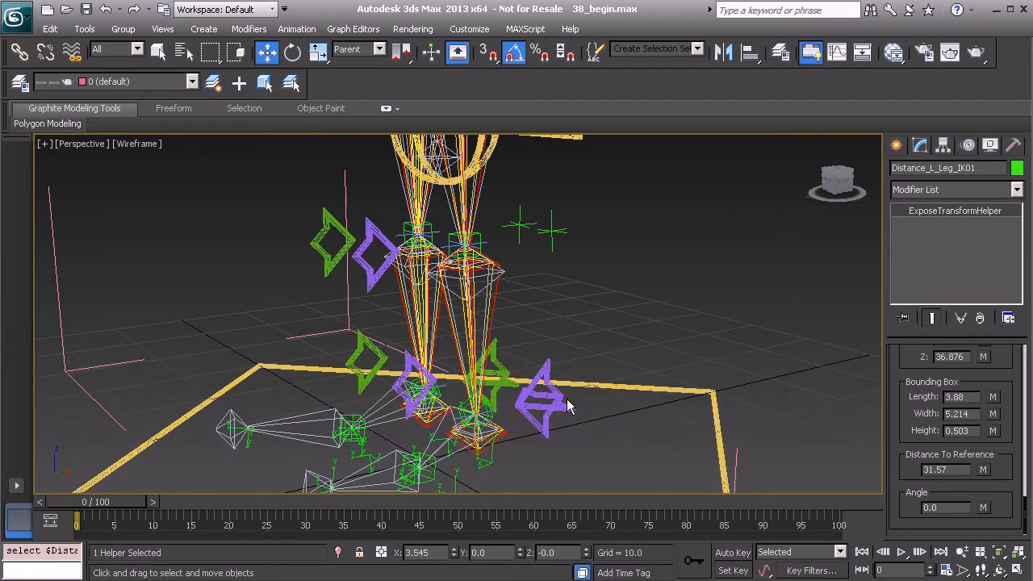
click(557, 401)
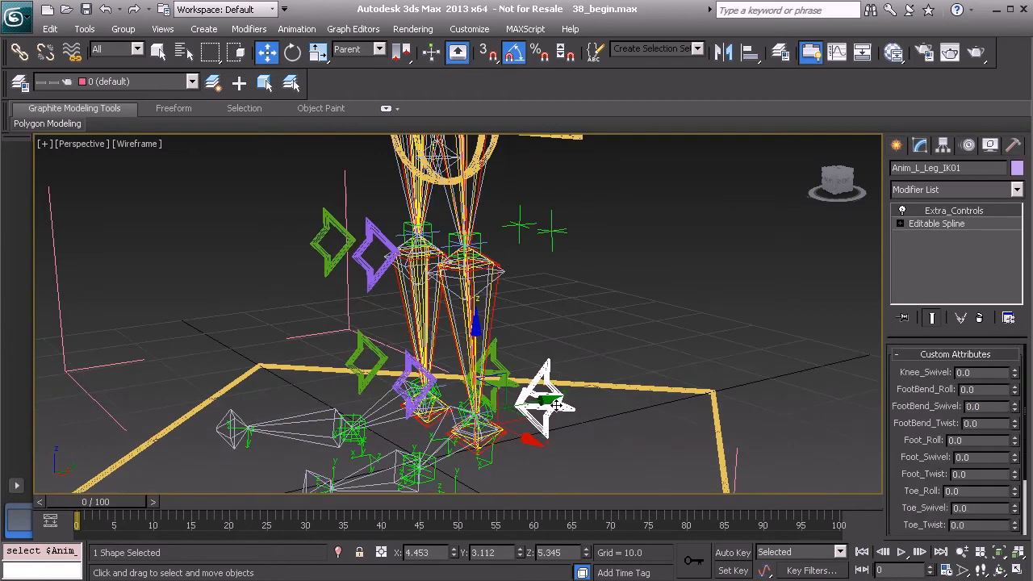
right_click(573, 313)
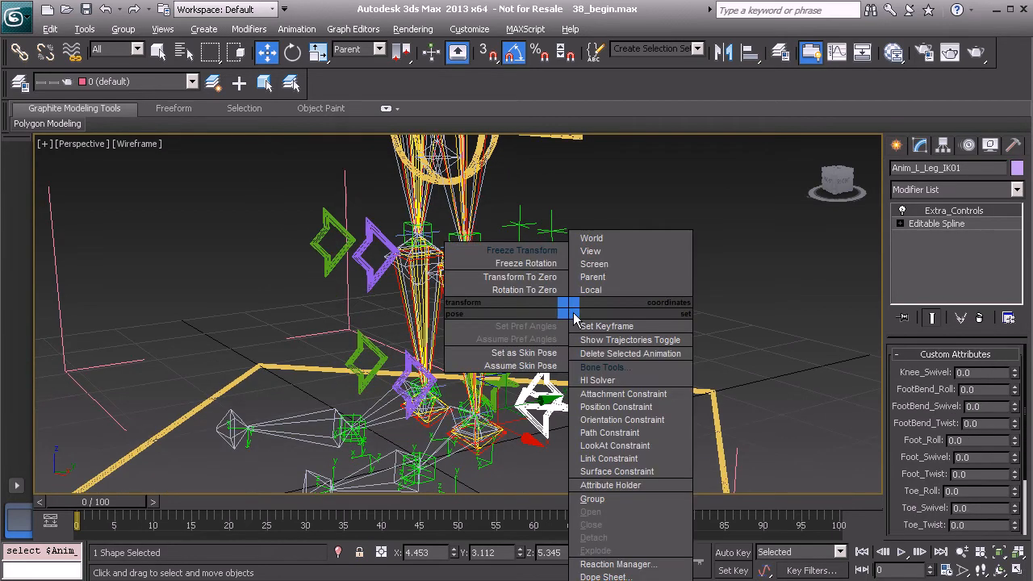
click(529, 291)
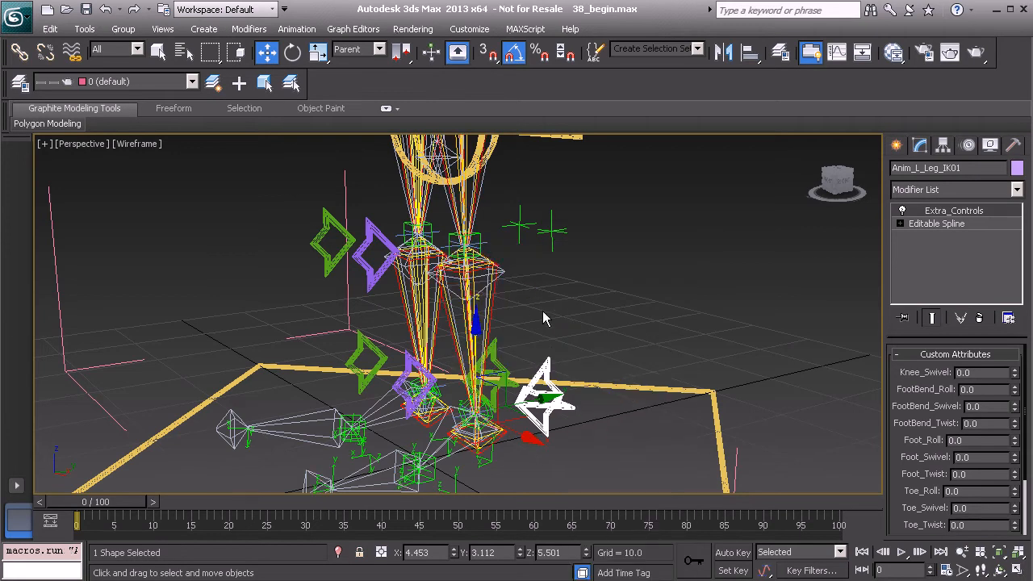
- Select the Anim_COG01 control and switch on its L_Leg_IK and R_Leg_IK attributes
middle_drag(540, 321, 555, 394)
click(592, 203)
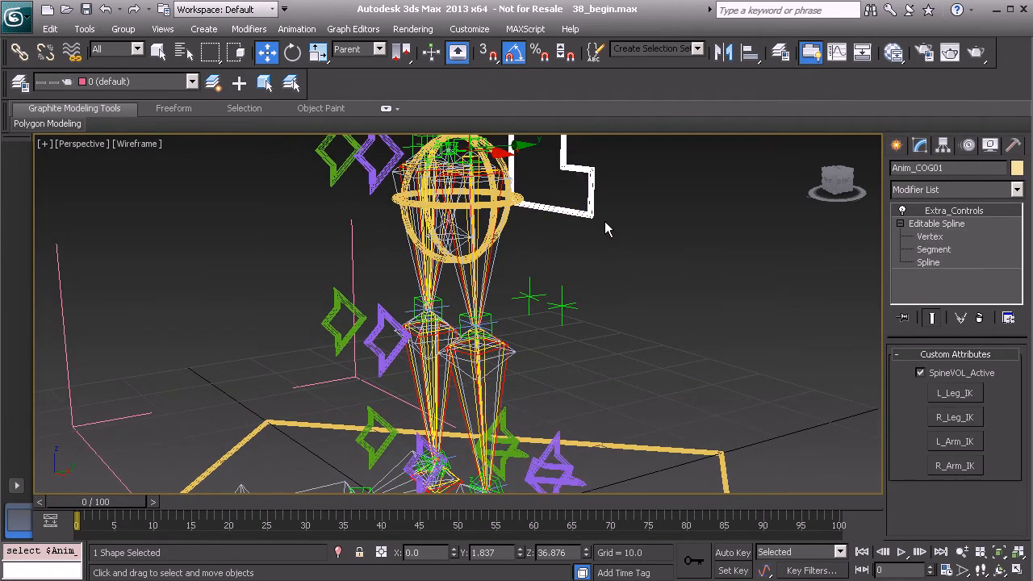
click(971, 397)
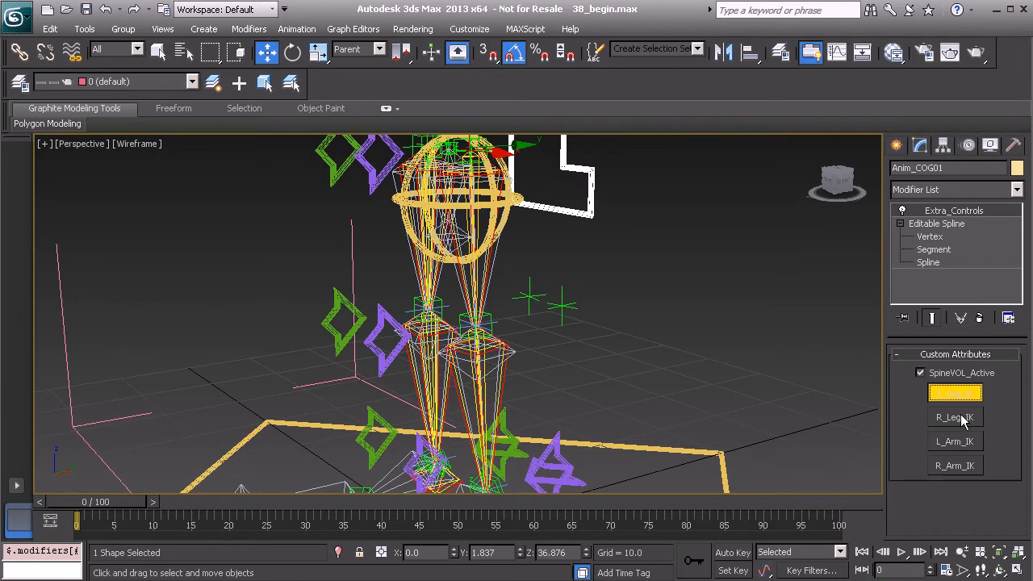
click(965, 418)
- For the right thigh helper Distance_R_Leg_IK01, turn off Parent referencing and set the right thigh's FK control as the expose node
scroll(514, 210, up, 10)
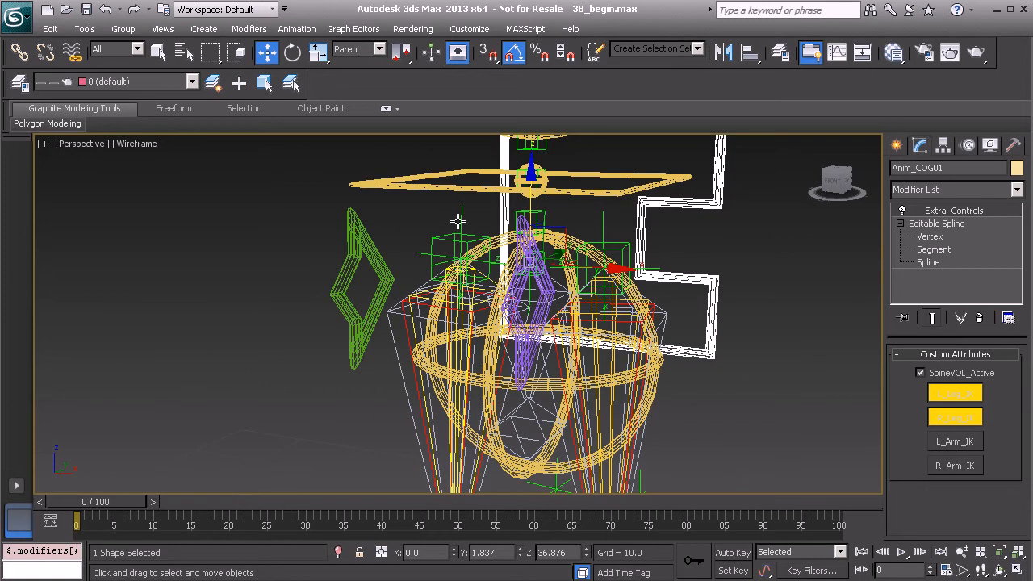
click(467, 267)
middle_drag(473, 297, 448, 271)
scroll(904, 372, up, 3)
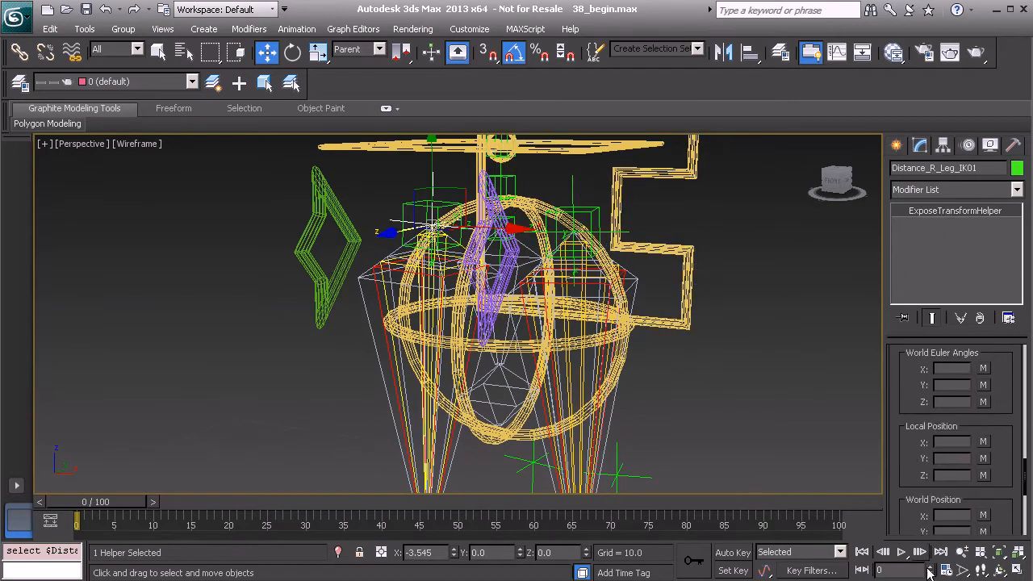
scroll(892, 375, up, 3)
drag(890, 376, 936, 569)
drag(901, 388, 911, 532)
click(973, 434)
click(930, 400)
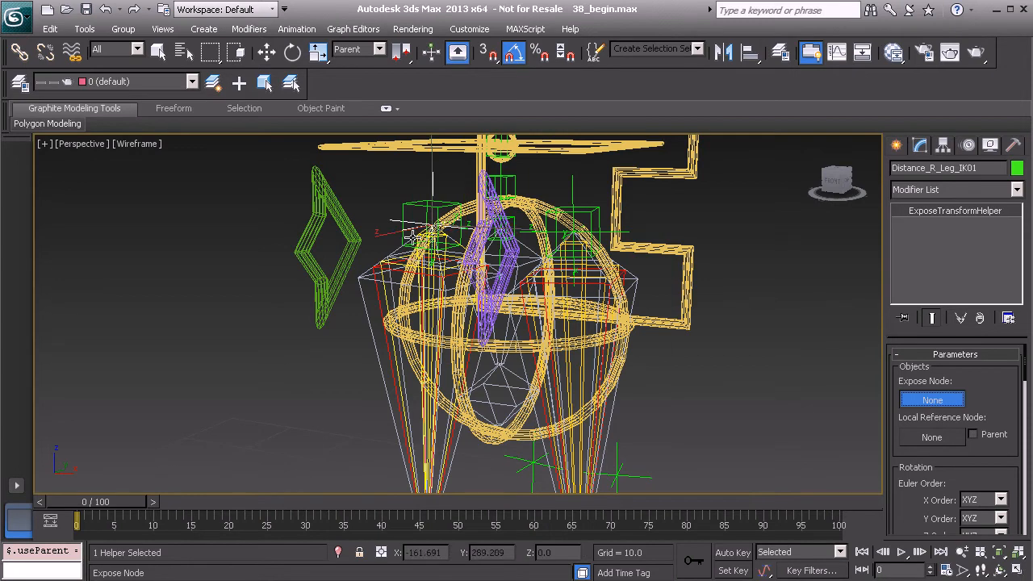
click(339, 220)
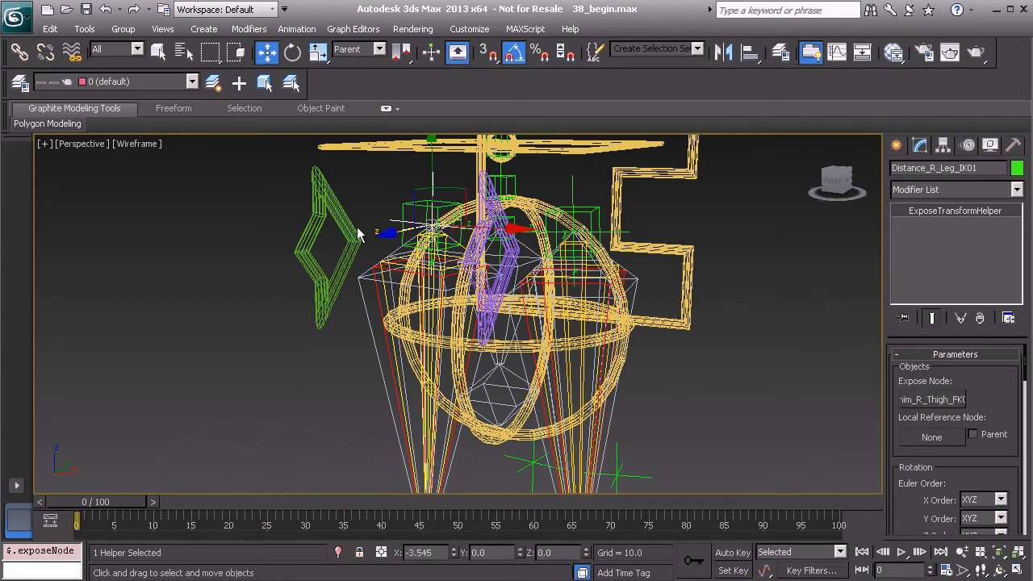
- Set the local reference node of Distance_R_Leg_IK01 to the right leg's IK goal, HIIK_R_Leg01
middle_drag(372, 346, 341, 279)
click(939, 439)
click(338, 273)
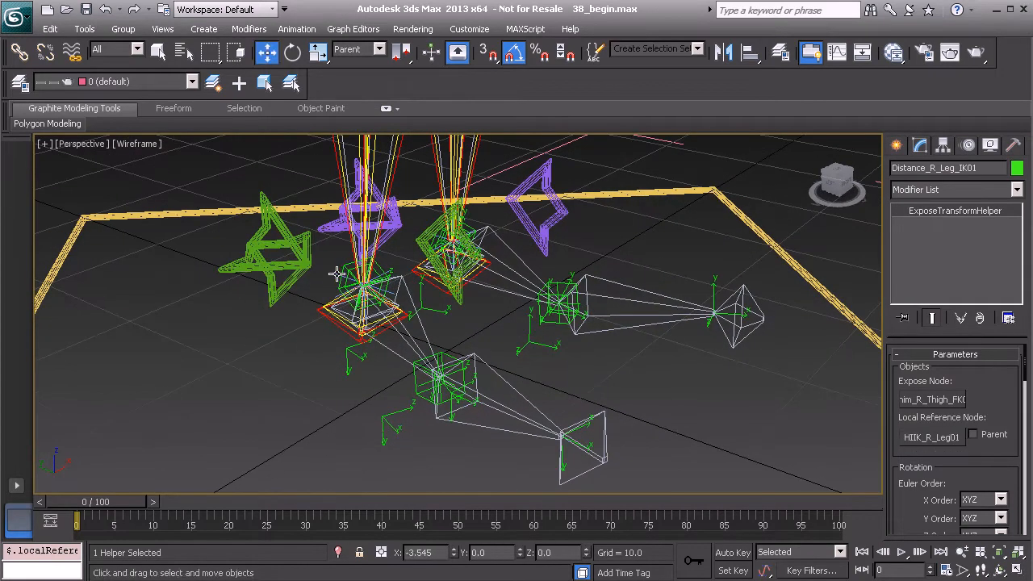
- Select the left and right ankle IK bones together and freeze their transforms
middle_drag(465, 194, 454, 266)
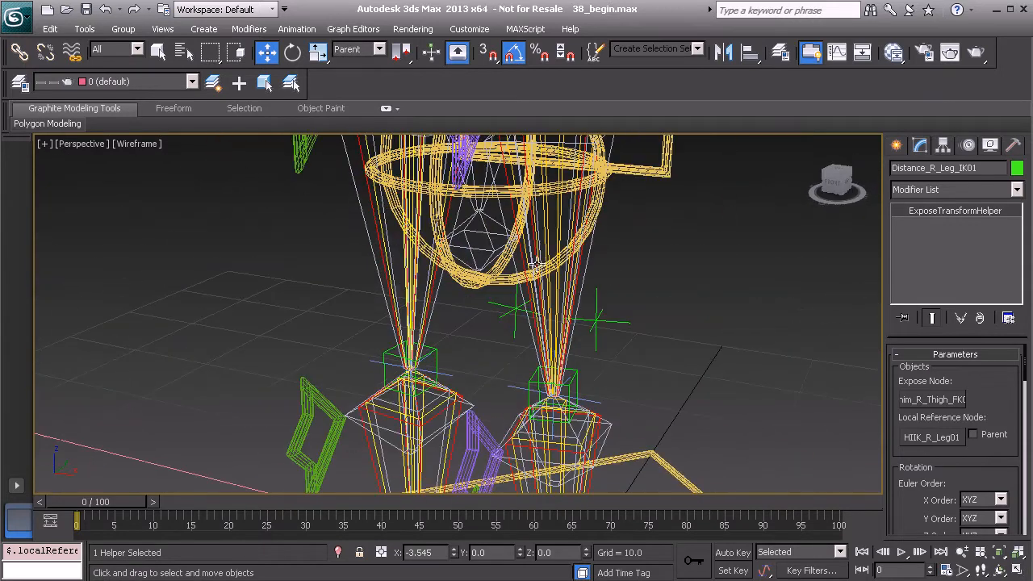
middle_drag(516, 333, 442, 257)
middle_drag(478, 347, 487, 311)
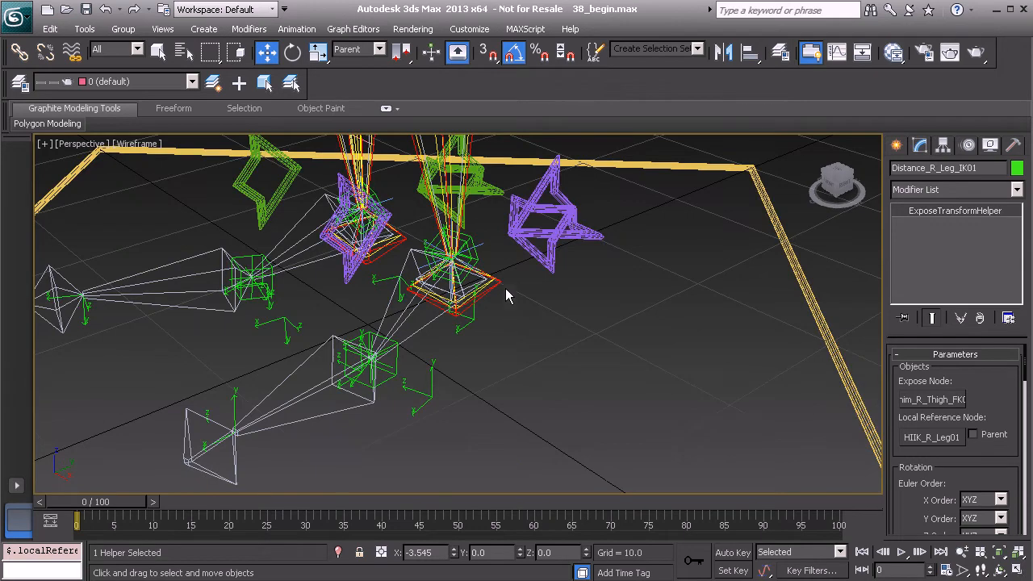
click(502, 284)
alt+middle_drag(414, 297, 422, 280)
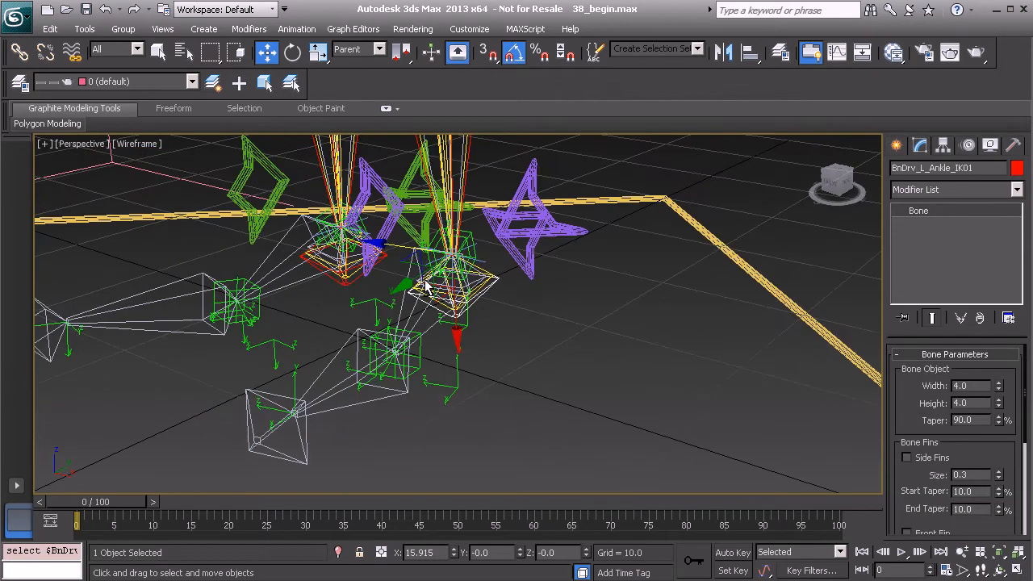
scroll(362, 283, up, 2)
ctrl+click(313, 276)
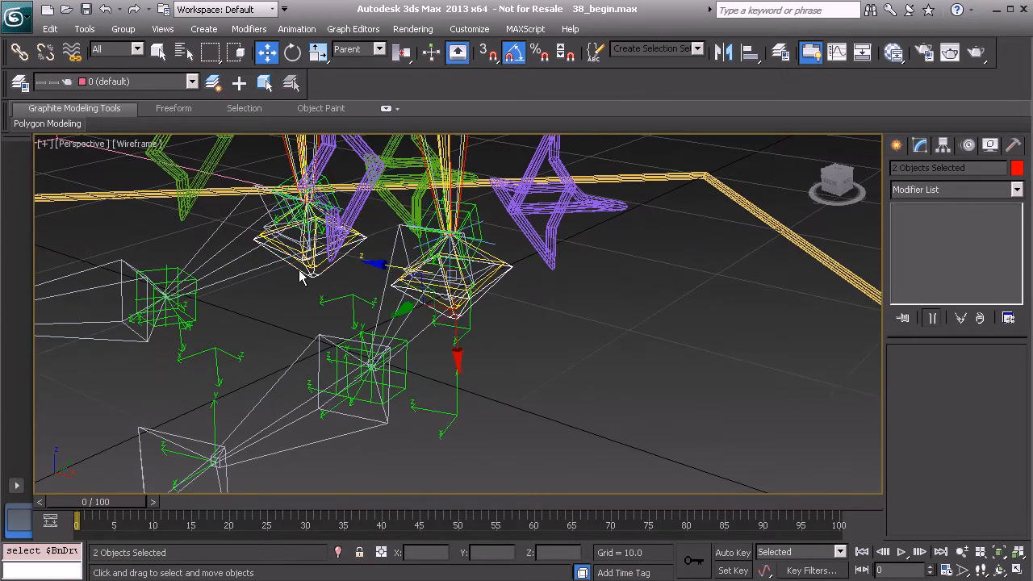
right_click(558, 291)
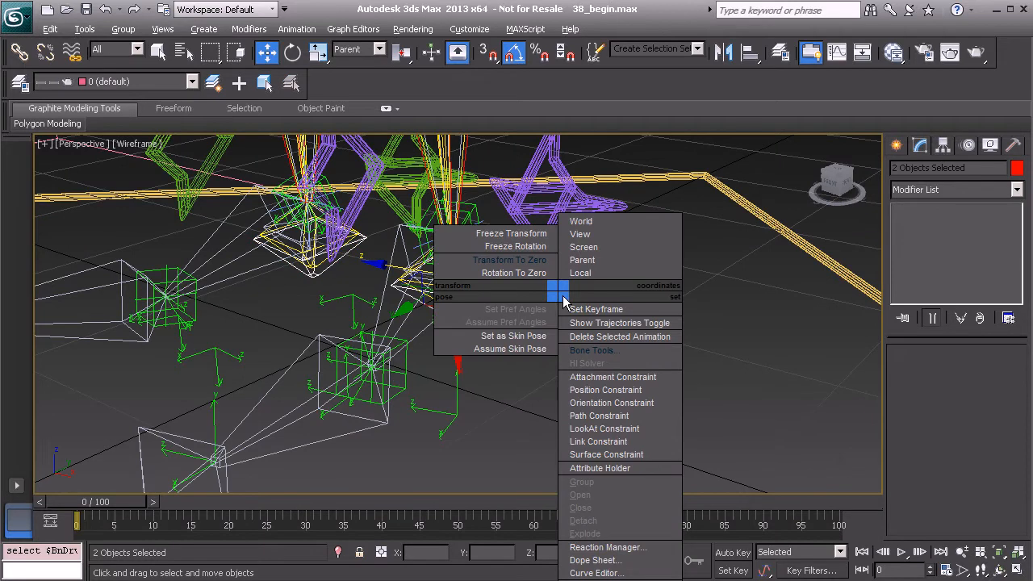
click(517, 234)
click(483, 442)
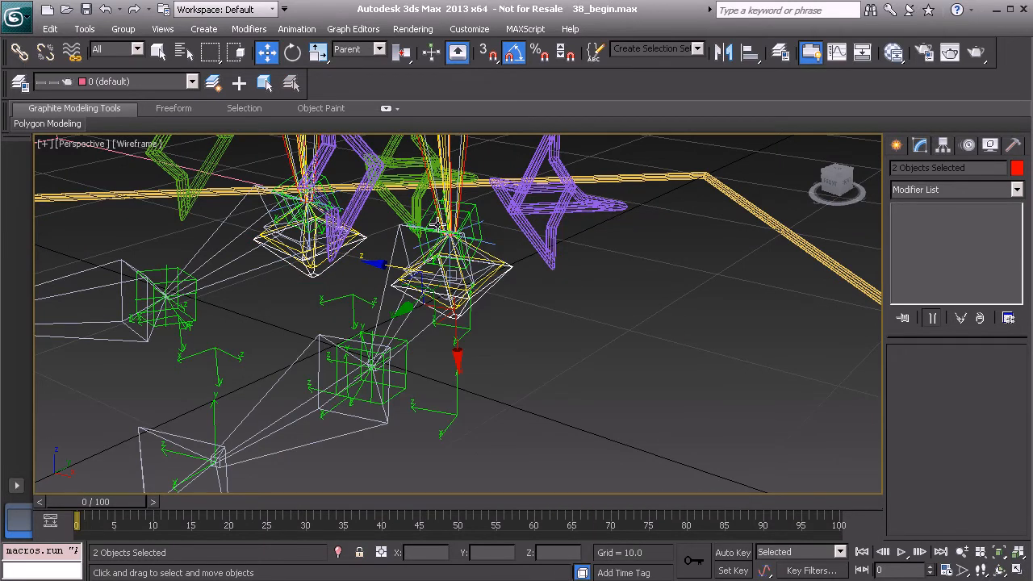
- Select the left shin IK bone BnDrv_L_Shin_IK01 and bring its knee end into view
mouse_move(452, 273)
alt+middle_down()
mouse_move(512, 395)
mouse_move(517, 323)
mouse_move(493, 343)
mouse_move(468, 295)
mouse_move(438, 279)
alt+middle_up()
click(510, 368)
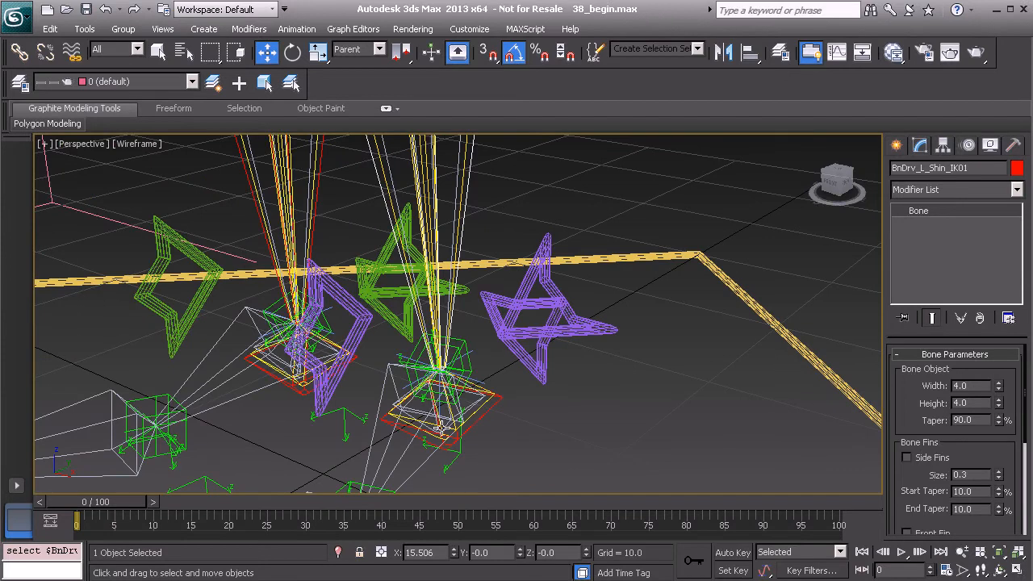
alt+middle_drag(501, 312, 440, 276)
alt+middle_drag(467, 227, 411, 216)
alt+middle_drag(352, 258, 370, 247)
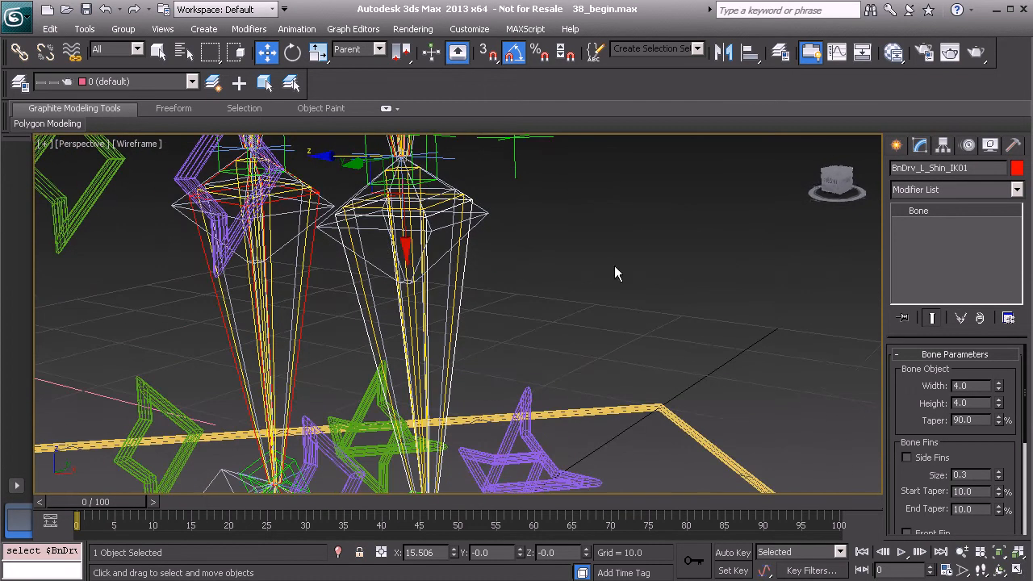
- Examine the left shin bone's Zero Euler rotation tracks under FK Sub-Control and its local axes at the knee
click(969, 145)
click(917, 341)
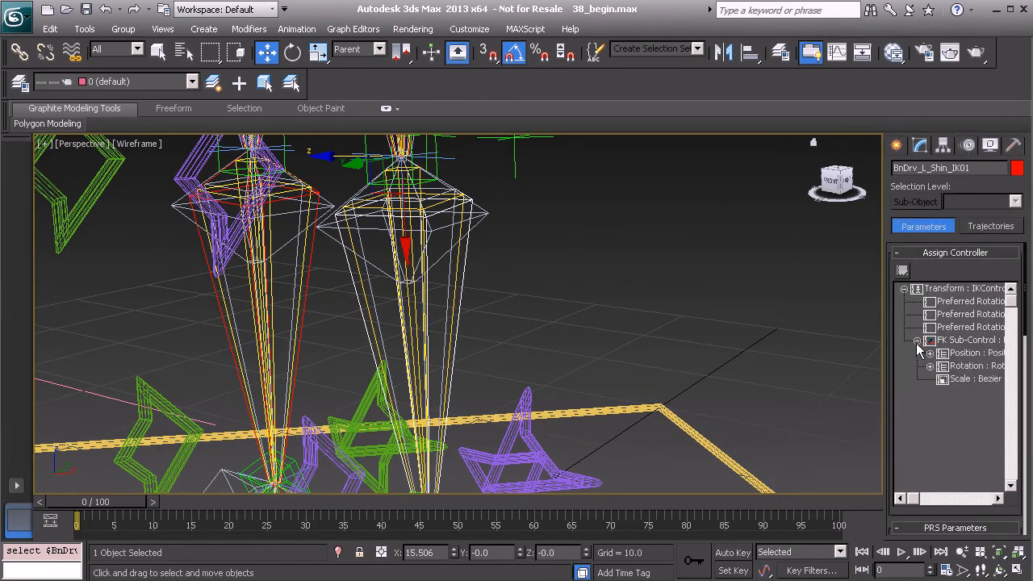
click(930, 366)
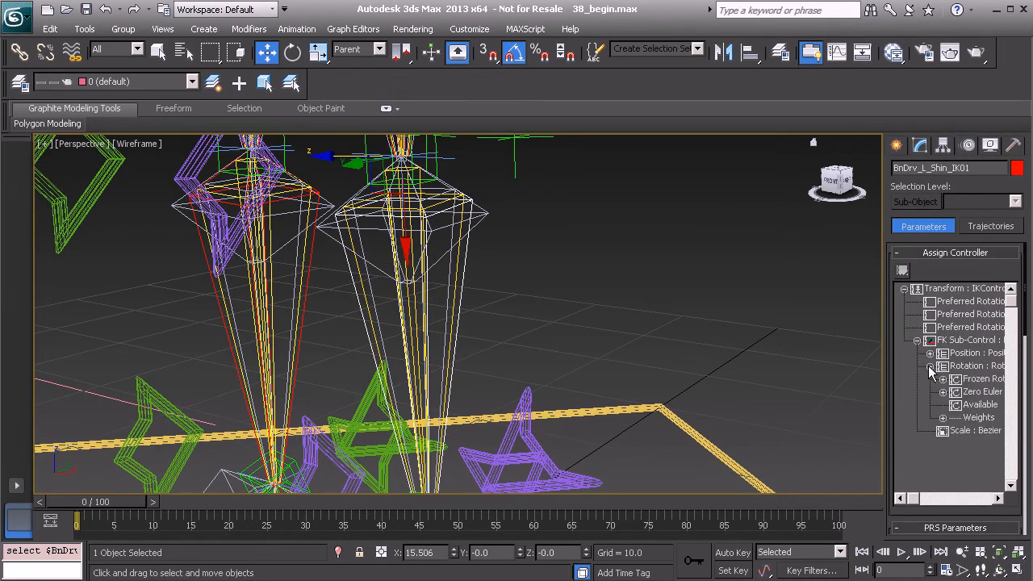
click(942, 392)
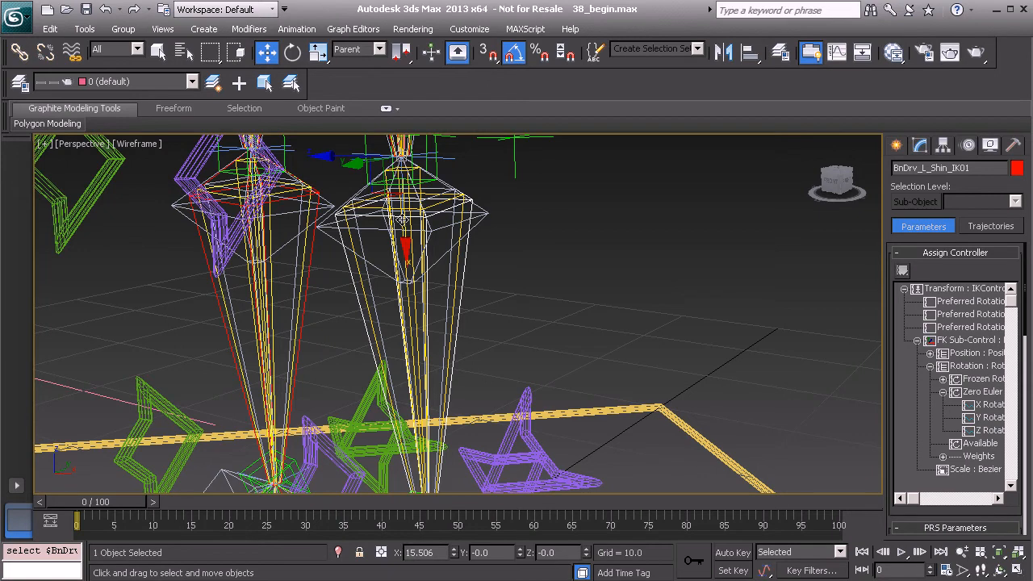
middle_drag(402, 208, 404, 236)
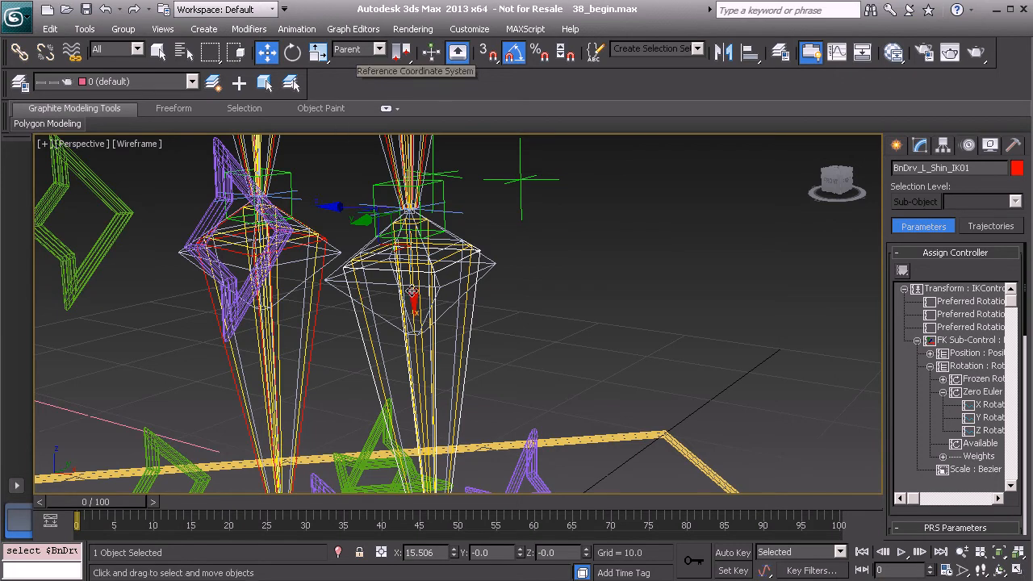
alt+middle_drag(456, 328, 406, 291)
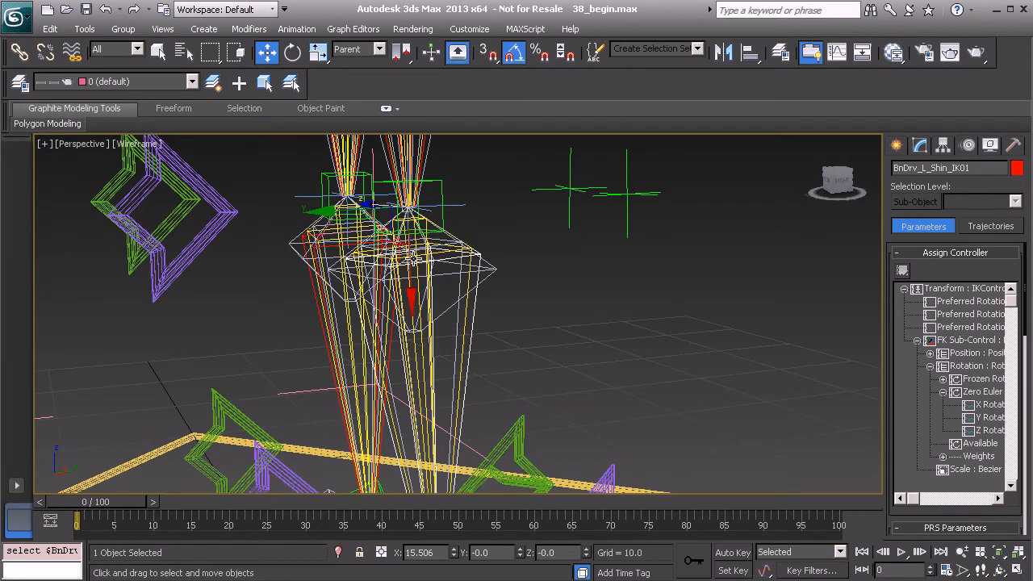
mouse_move(414, 346)
alt+middle_down()
mouse_move(396, 330)
mouse_move(409, 329)
alt+middle_up()
click(986, 405)
click(943, 391)
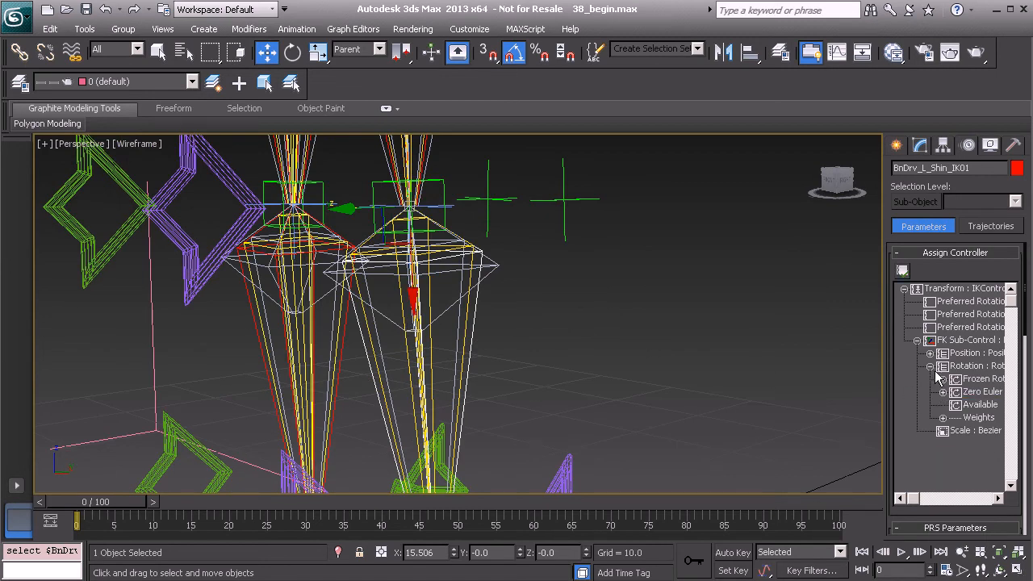
- Assign a Float Expression controller to the left shin bone's X Position track under Zero Pos XYZ
click(930, 365)
click(929, 353)
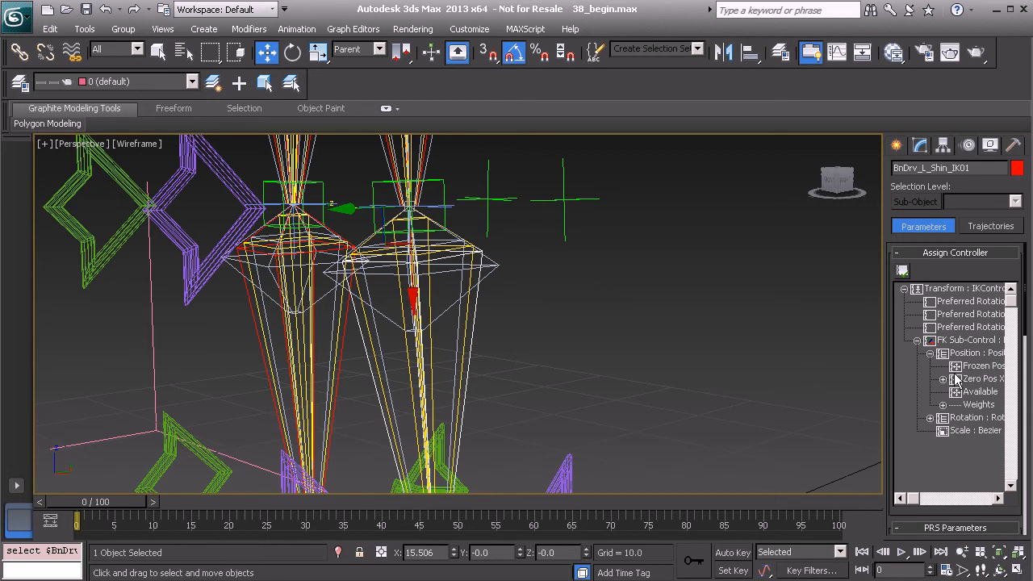
click(943, 378)
click(986, 393)
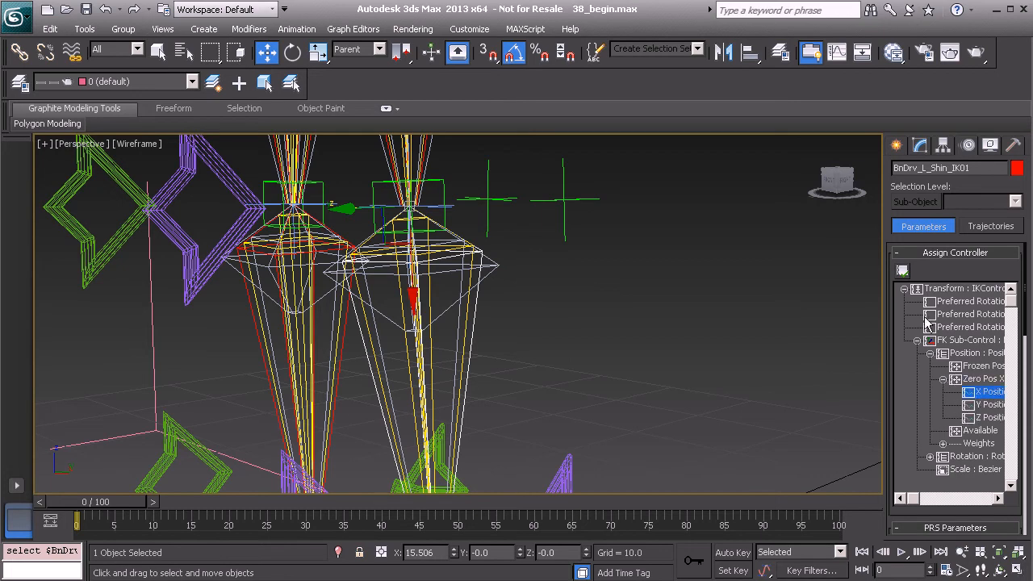
click(903, 271)
click(472, 203)
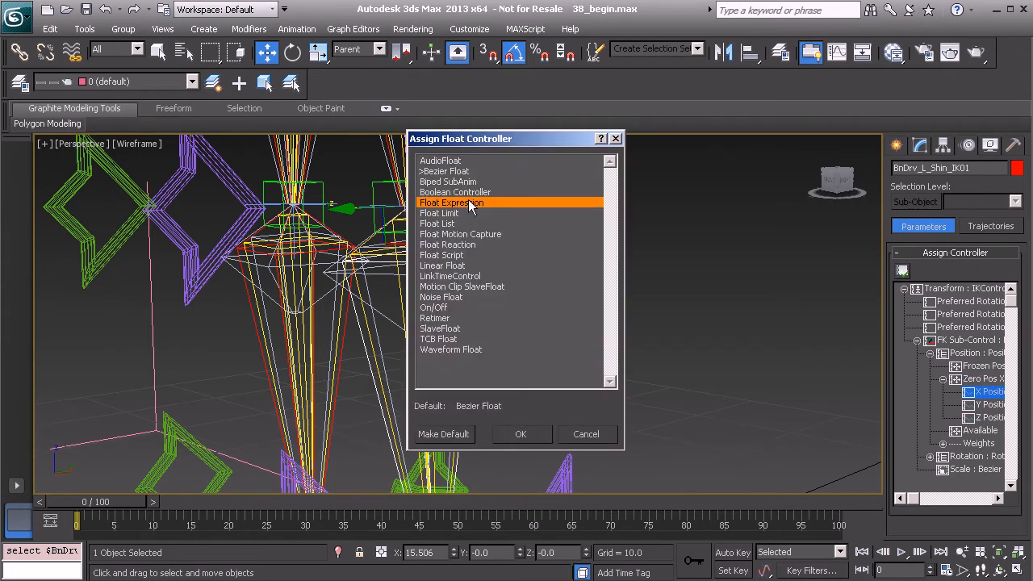
click(523, 434)
- Create two scalar variables named global and distance in the shin's X Position expression
drag(605, 101, 481, 95)
click(352, 131)
text(global)
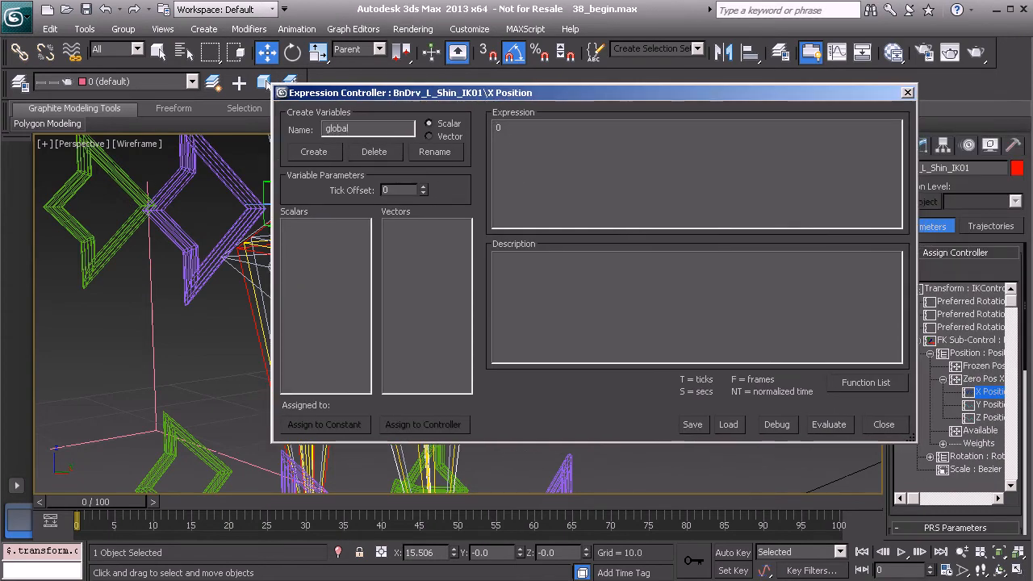
click(314, 153)
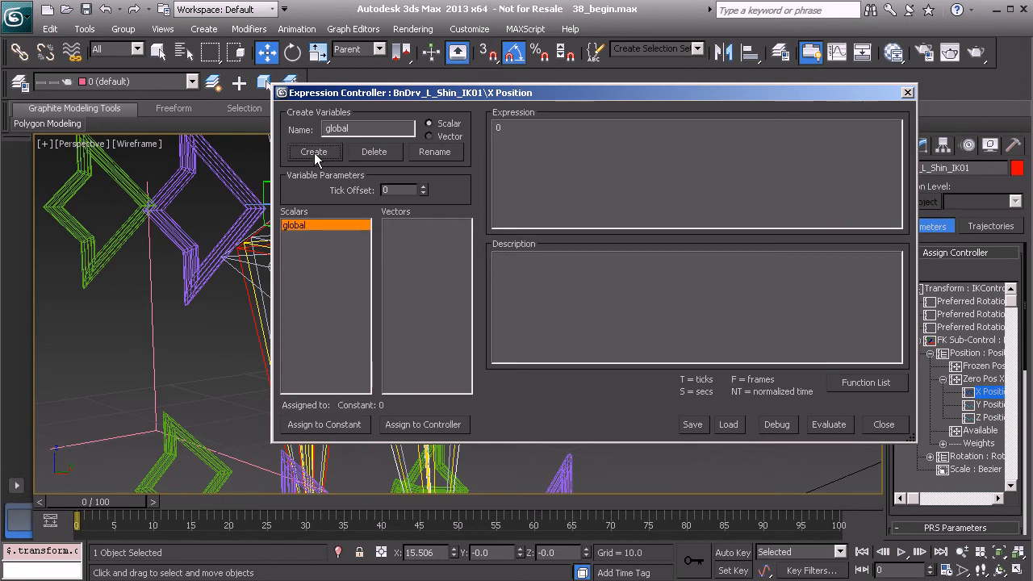
double_click(352, 128)
text(distance)
click(318, 155)
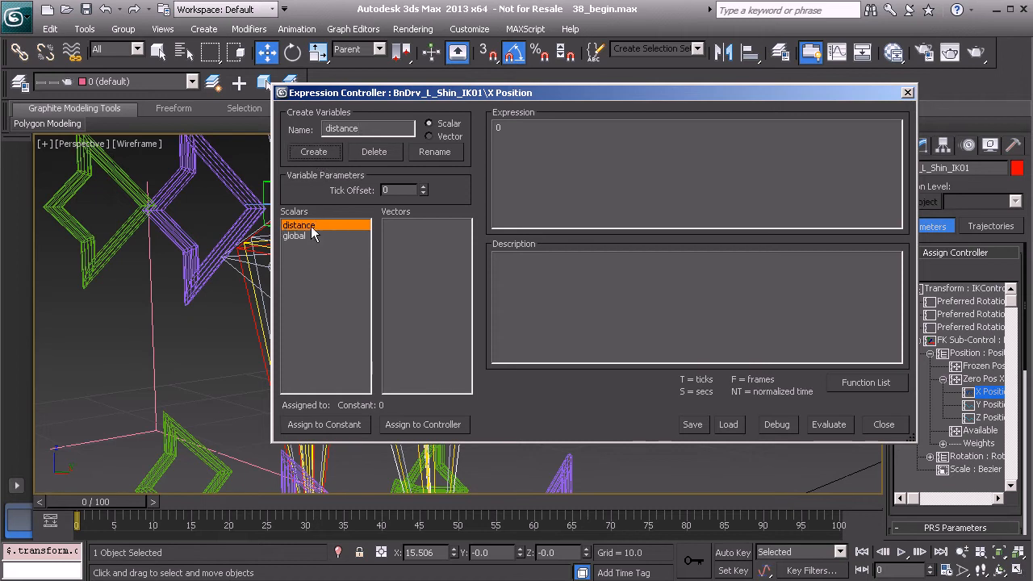
- Assign the distance variable to the Distance track of the Distance_L_Leg_IK01 helper under Anim_Pelvis01
drag(466, 92, 409, 89)
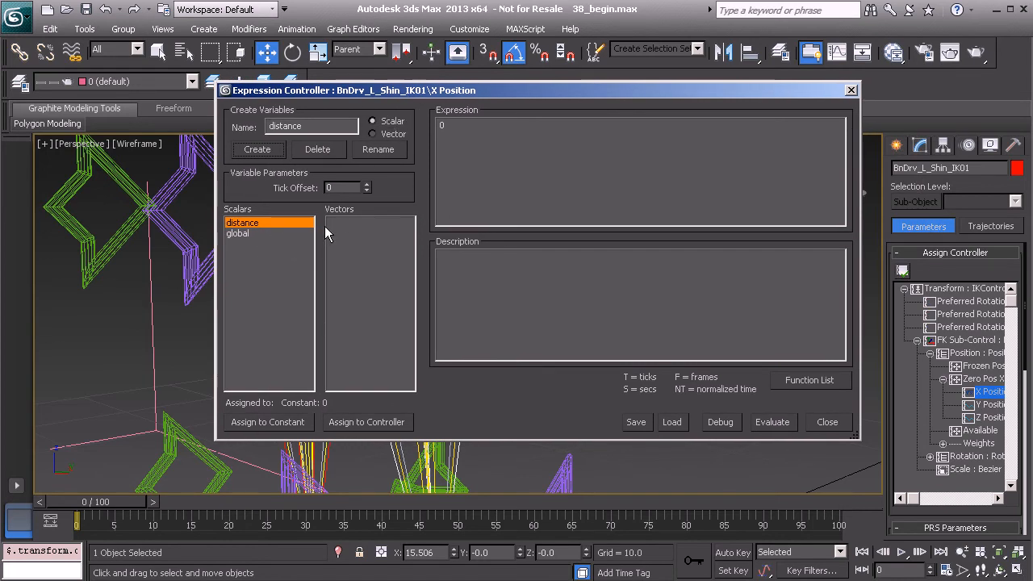
click(360, 420)
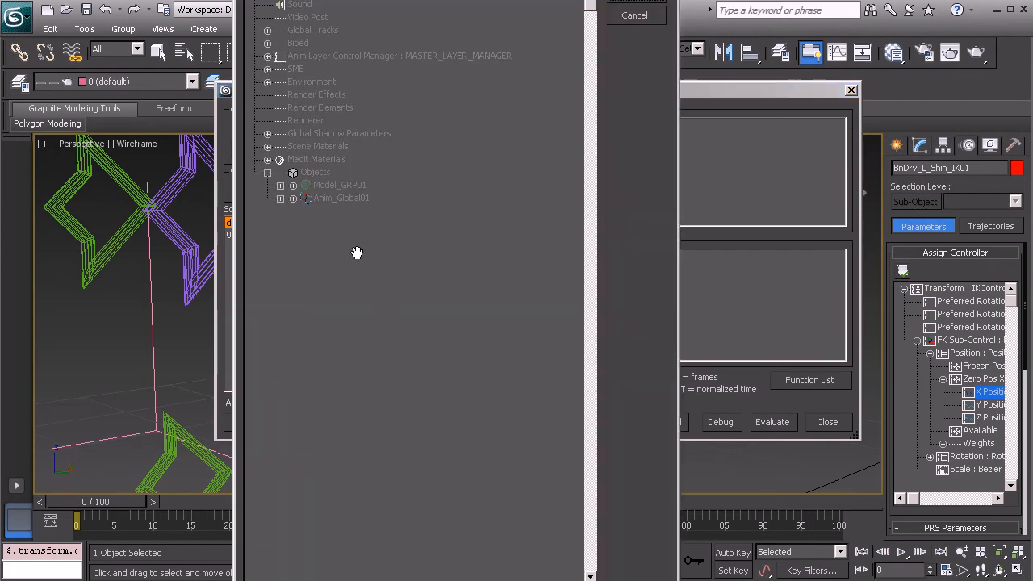
click(280, 198)
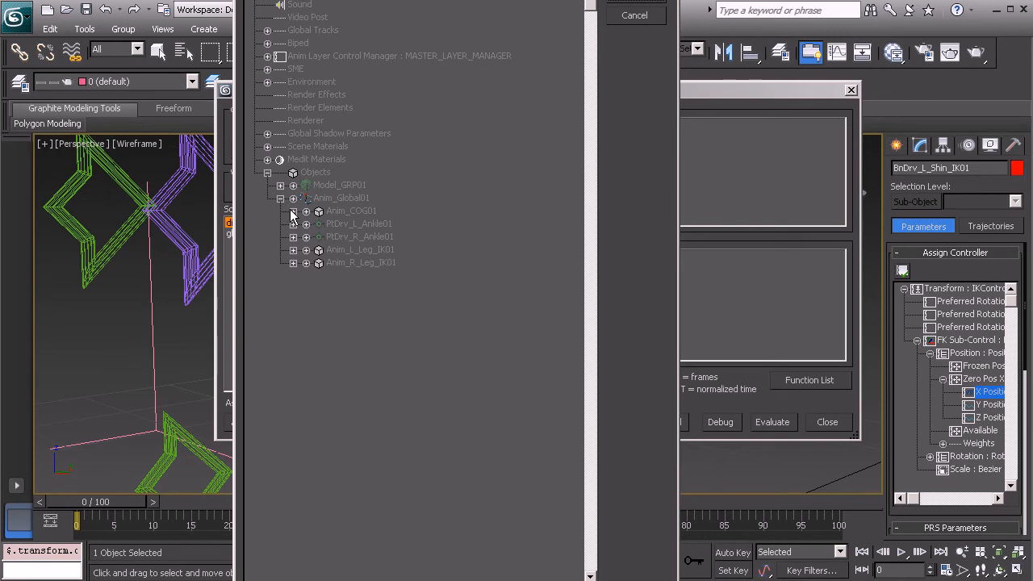
click(293, 212)
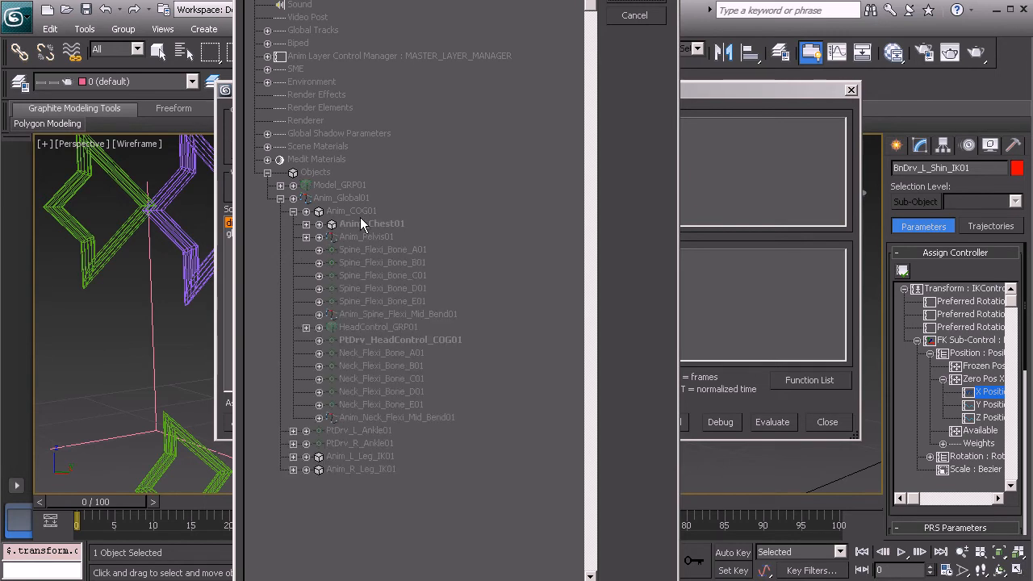
click(307, 238)
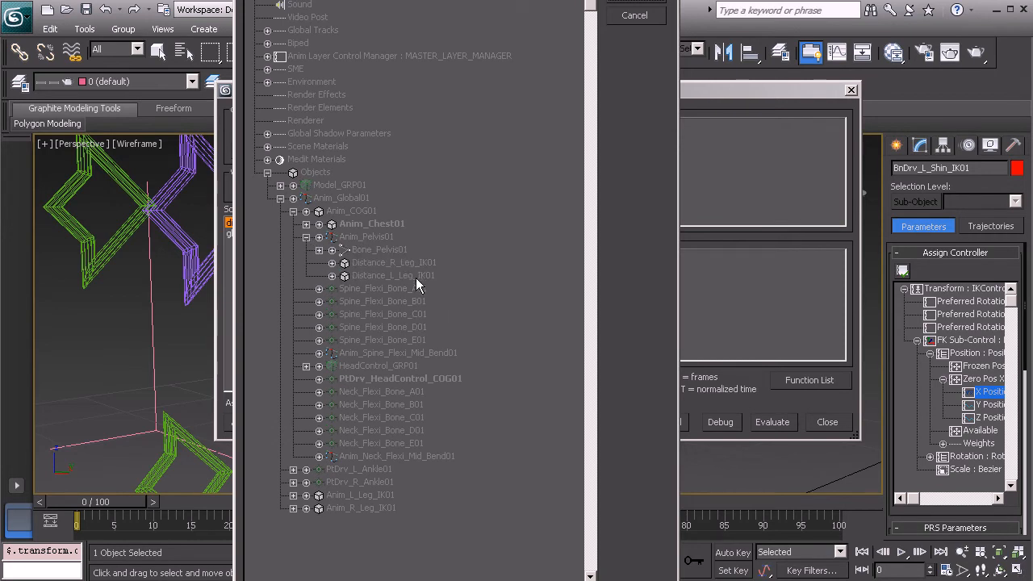
click(332, 276)
click(345, 301)
click(348, 380)
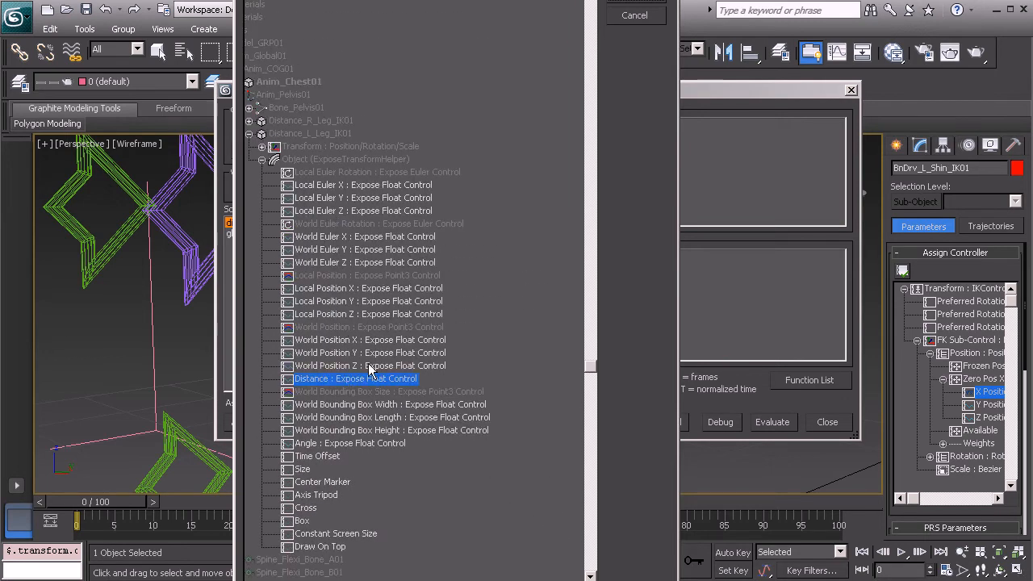
click(636, 3)
- Assign the global variable to the Y Scale track of Anim_Global01
click(242, 233)
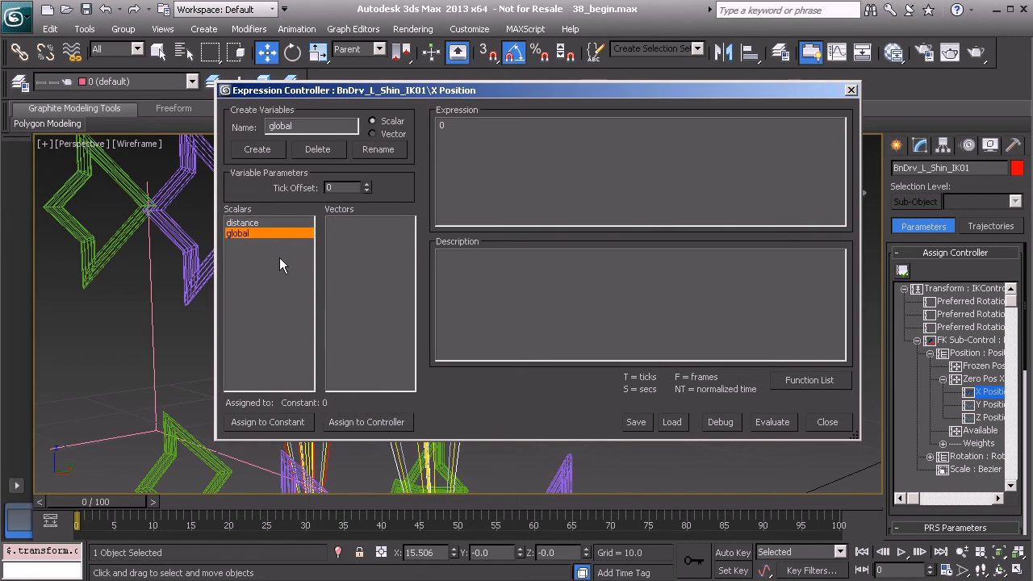
click(382, 423)
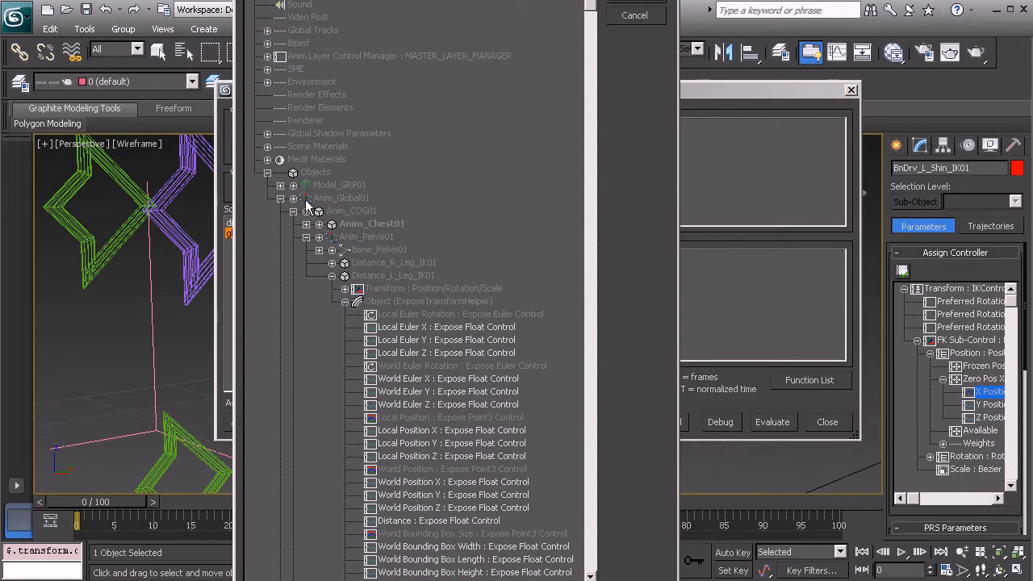
click(293, 198)
click(306, 210)
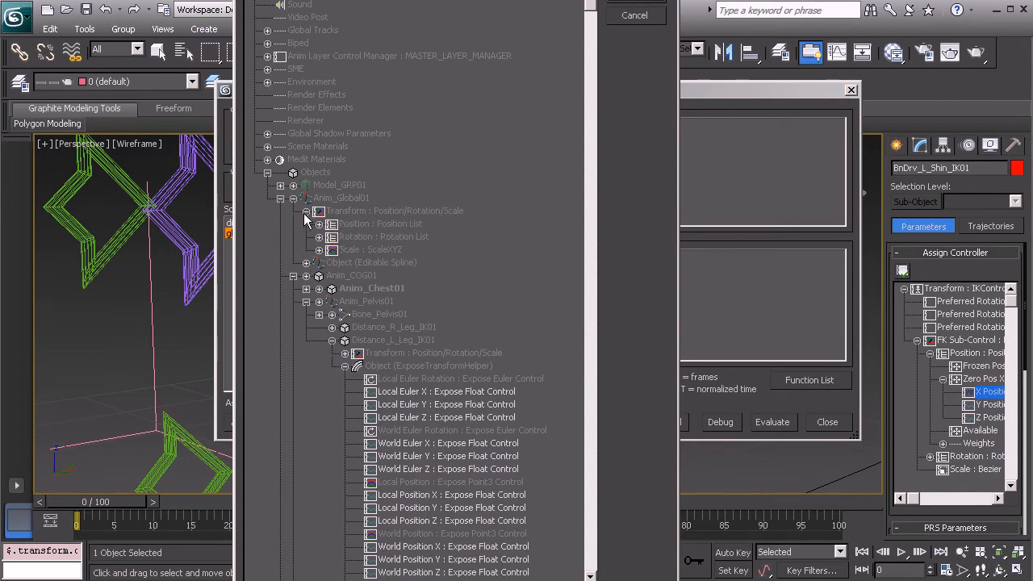
click(319, 250)
click(381, 276)
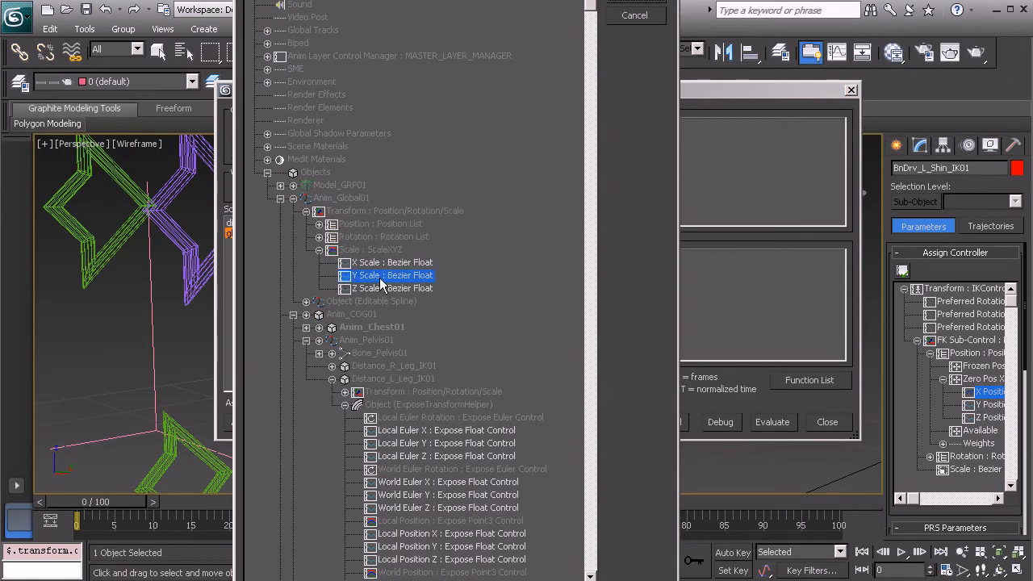
click(631, 1)
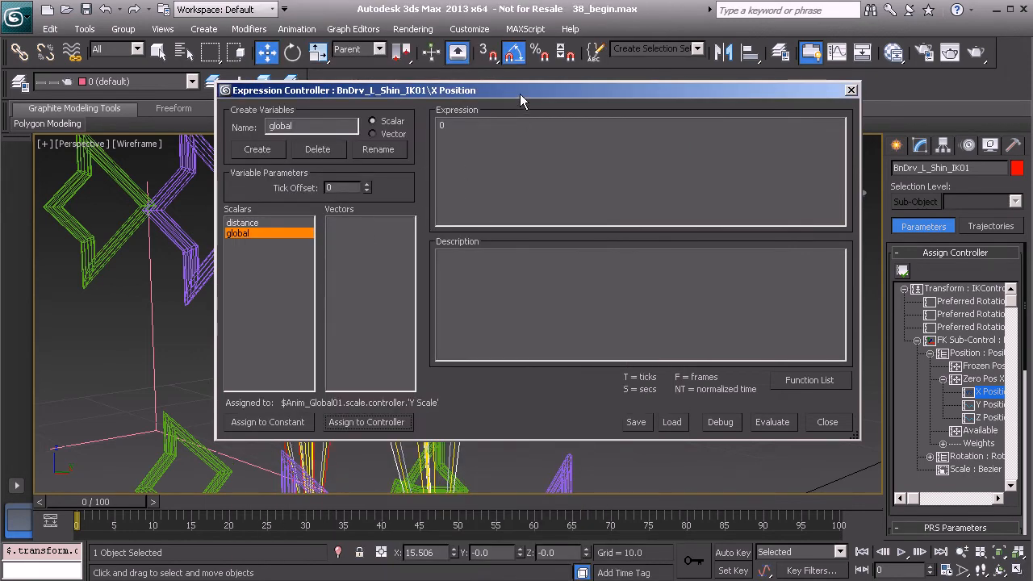
- Examine the left shin bone's local X axis at the knee and its X position value, keeping the expression dialog clear of the leg
drag(519, 93, 453, 400)
middle_drag(457, 231, 429, 272)
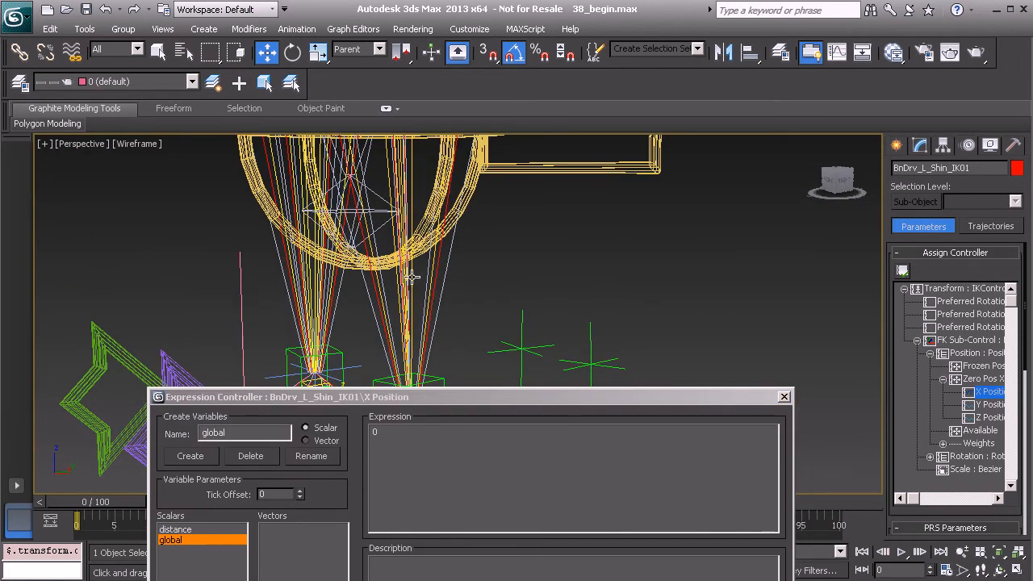
middle_drag(413, 290, 412, 230)
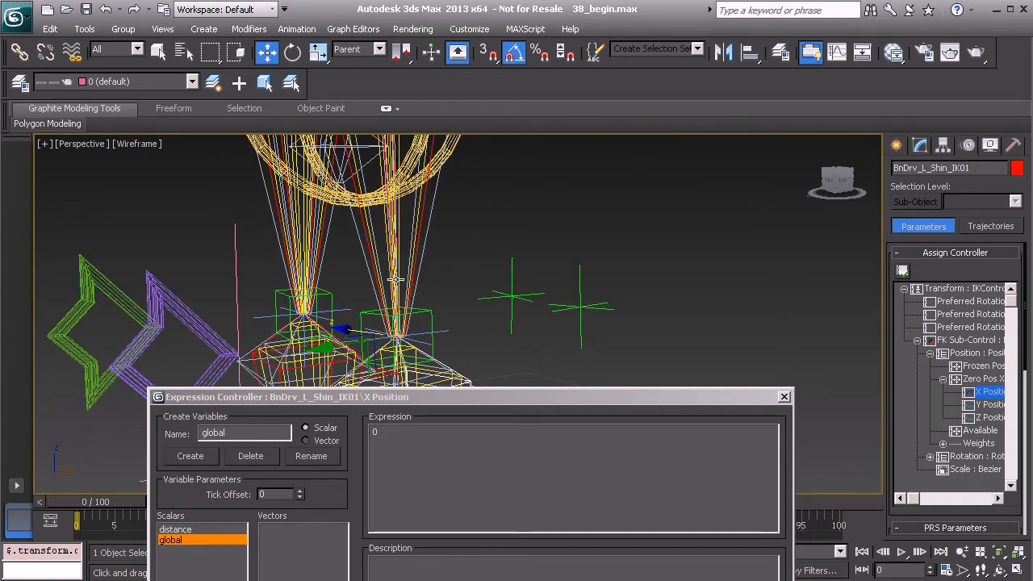
middle_drag(396, 278, 364, 215)
drag(434, 401, 637, 192)
drag(565, 194, 627, 185)
alt+middle_drag(299, 280, 291, 308)
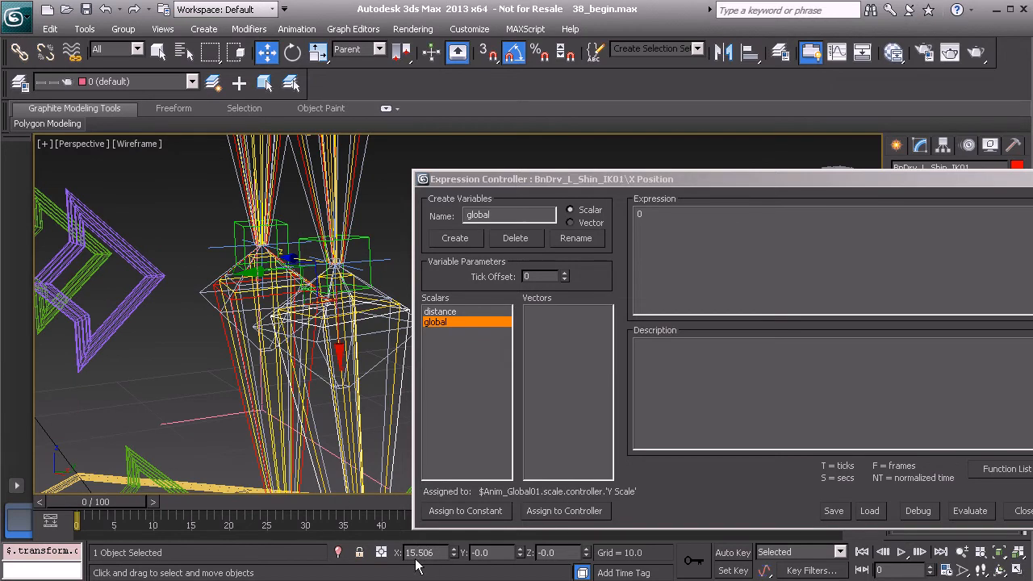
alt+middle_drag(320, 321, 318, 241)
alt+middle_drag(288, 350, 288, 307)
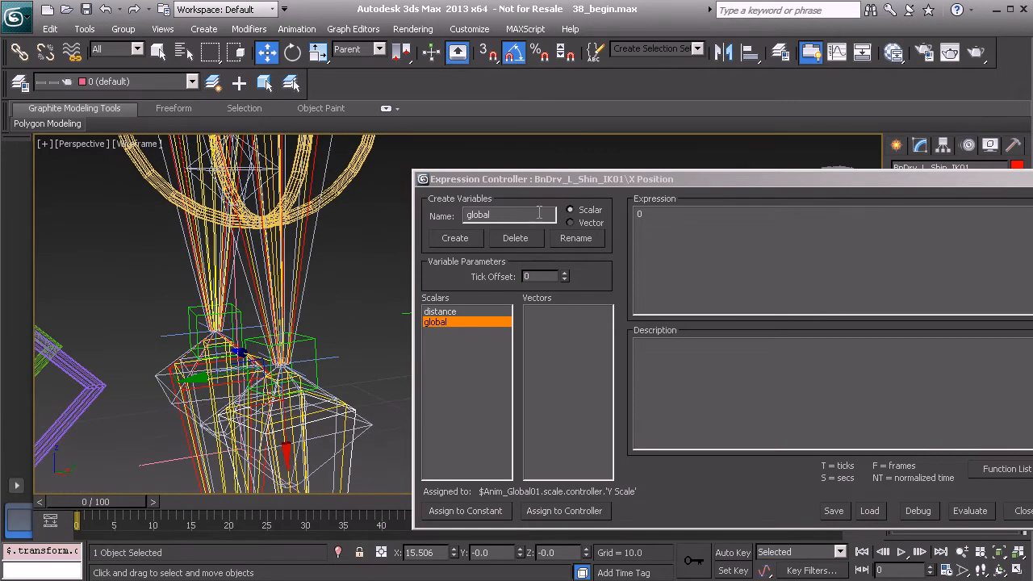
drag(538, 184, 517, 142)
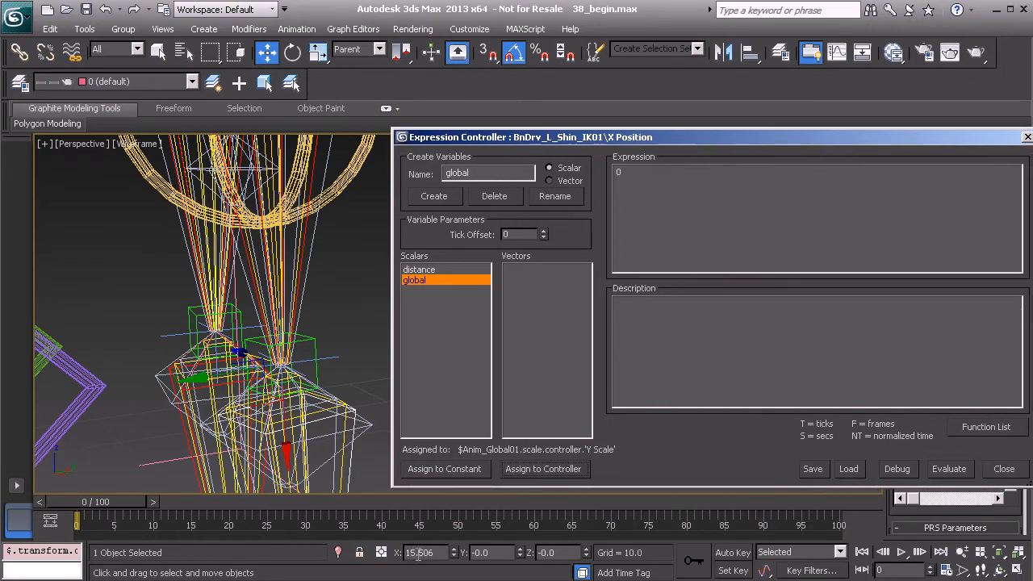
- Replace the default expression with the shin's copied X position value divided by the leg length: 15.506 / 31.57 * global
double_click(419, 553)
key(ctrl+c)
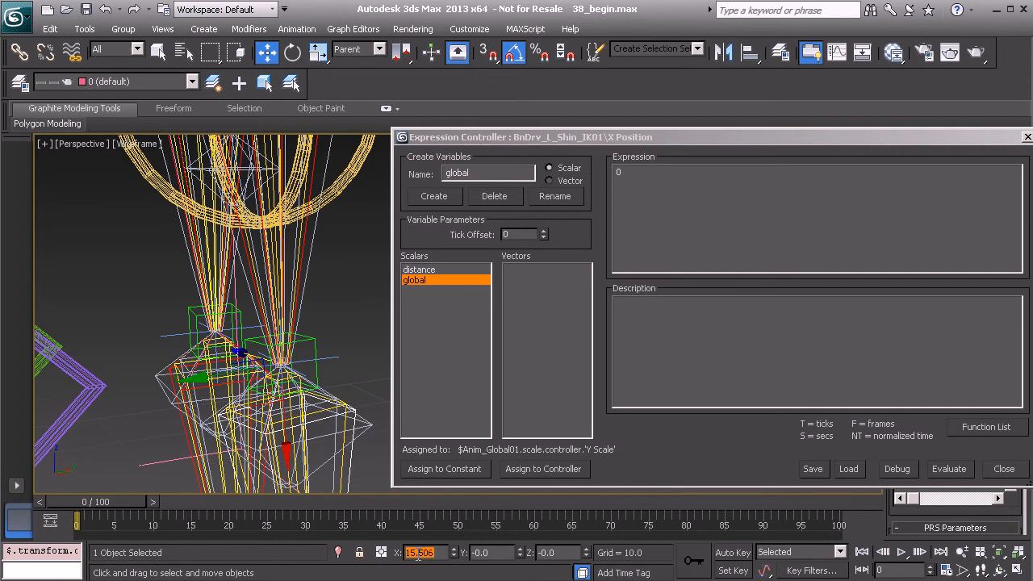
click(676, 193)
key(ctrl+a)
key(ctrl+v)
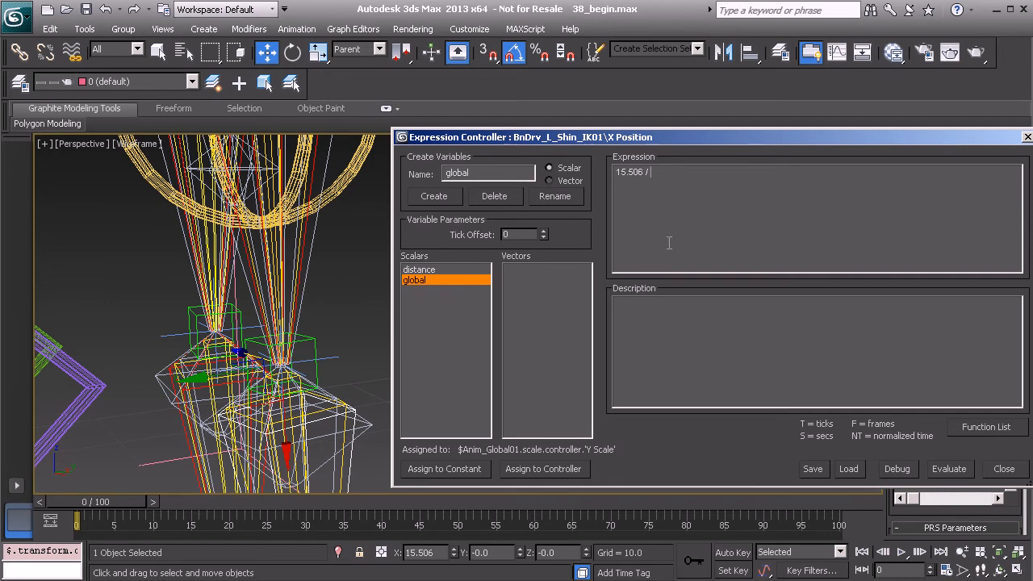
text(/ 3)
text(1.57 * global))
- Extend the expression to multiply by distance and subtract the rest position: ((15.506 / 31.57 * global) * distance) - 15.506
click(618, 176)
text(()
text(dis)
text(()
drag(625, 176, 650, 177)
key(ctrl+c)
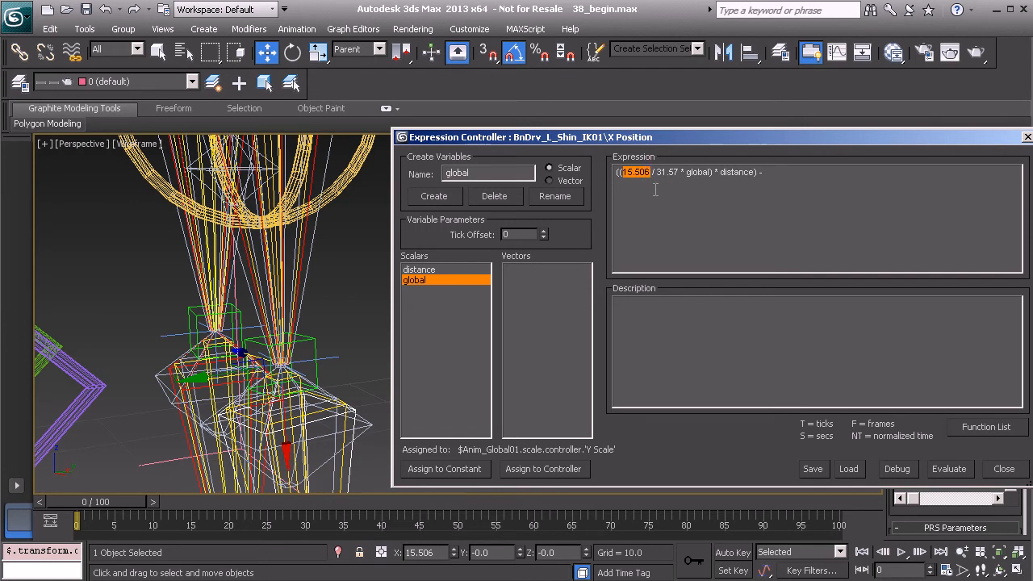
click(789, 176)
key(ctrl+v)
- Wrap the expression in an if statement with the condition distance >= 31.57 * global
text(if )
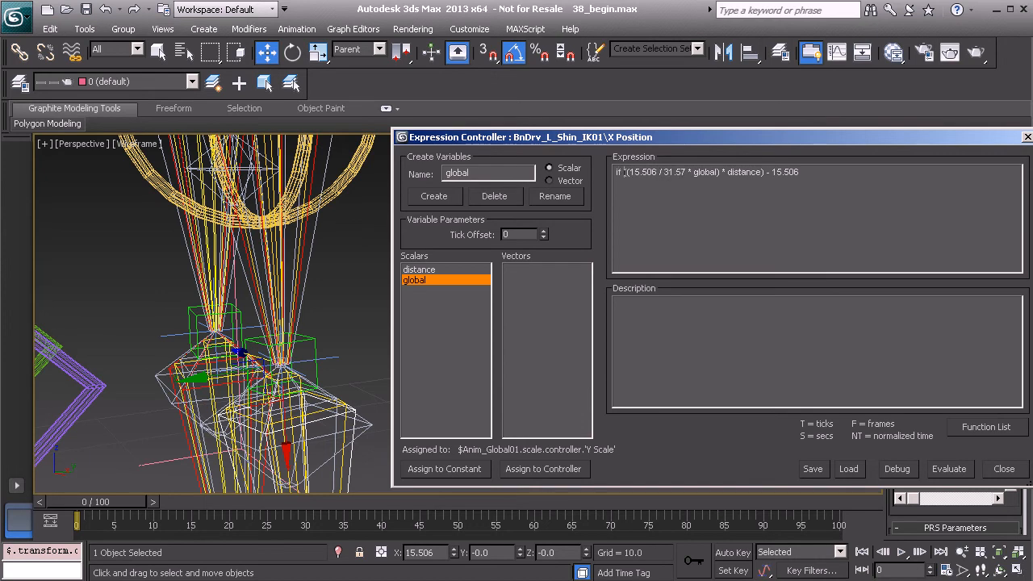
text(()
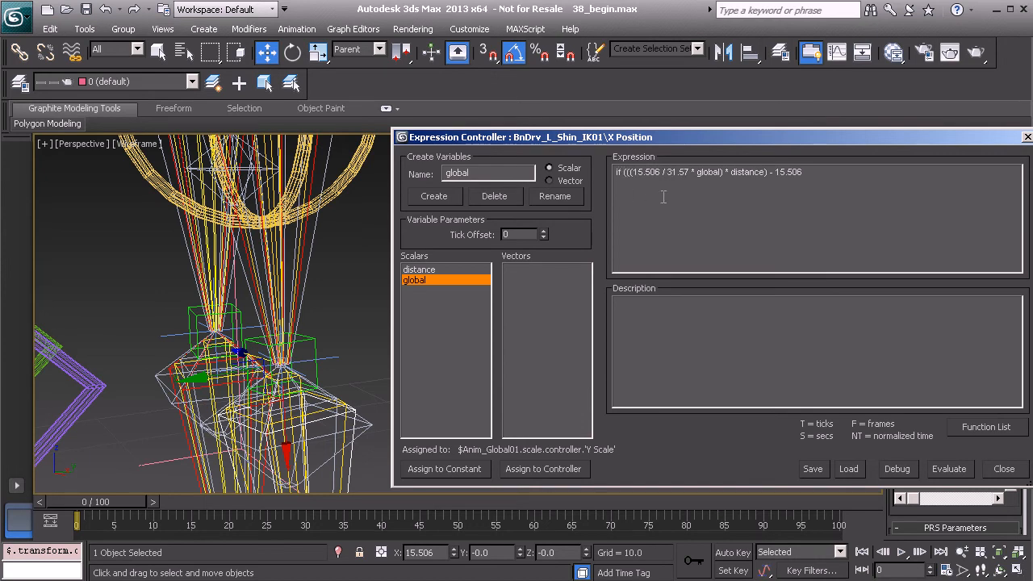
click(811, 178)
text(distance)
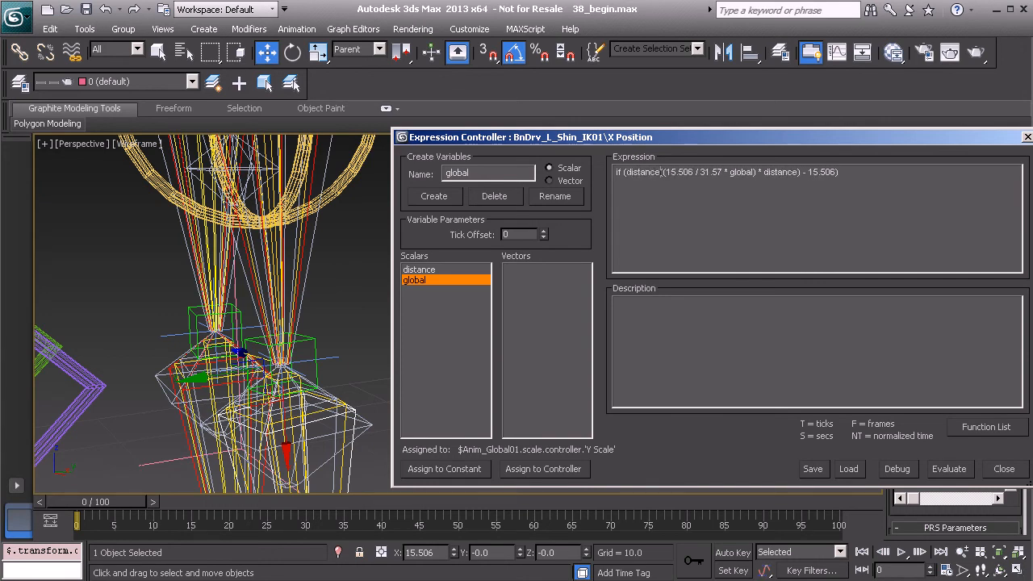
text(,)
text(>)
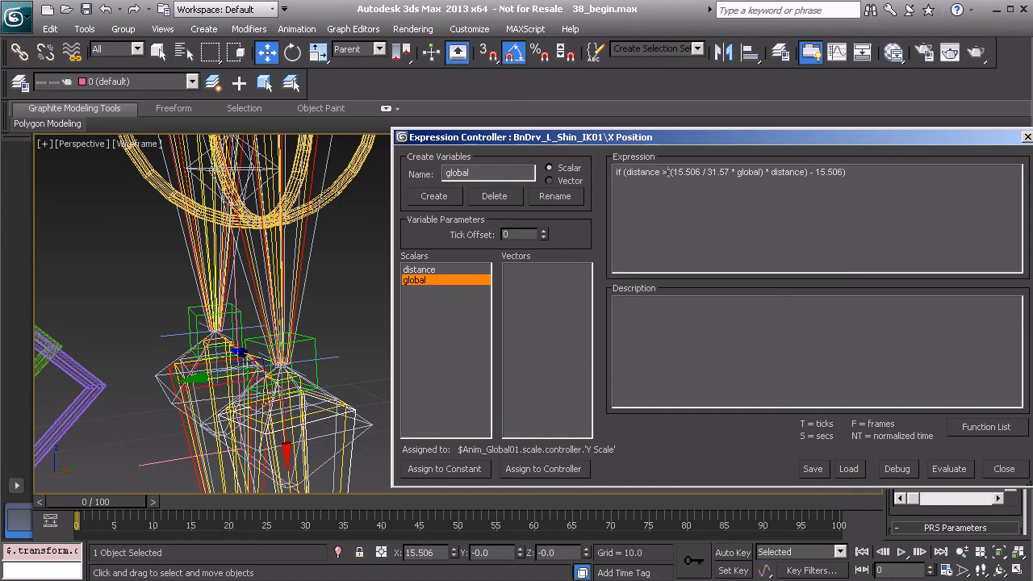
text(=)
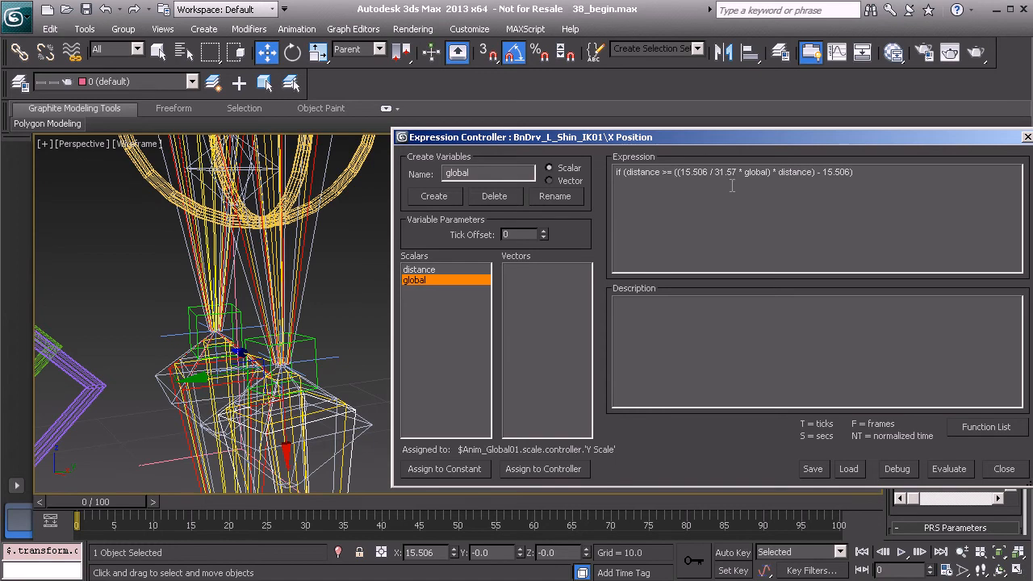
text( 31.57)
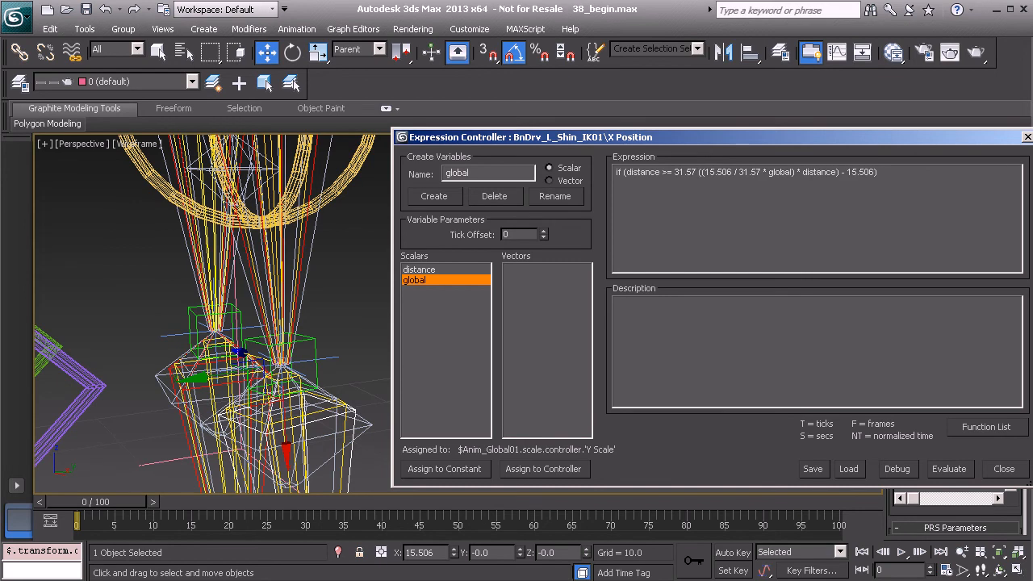
text( 8g,)
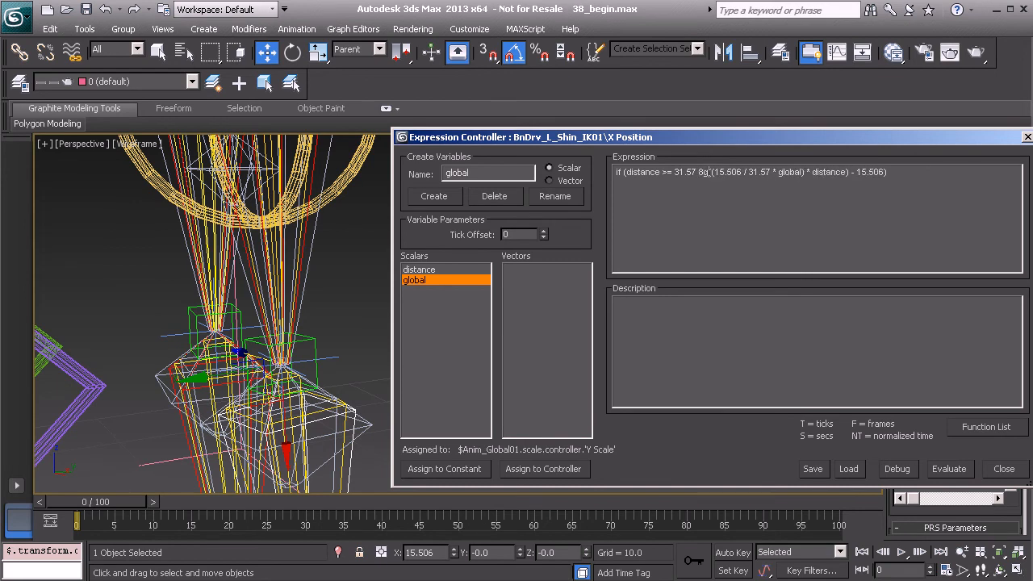
key(BackSpace)
key(BackSpace)
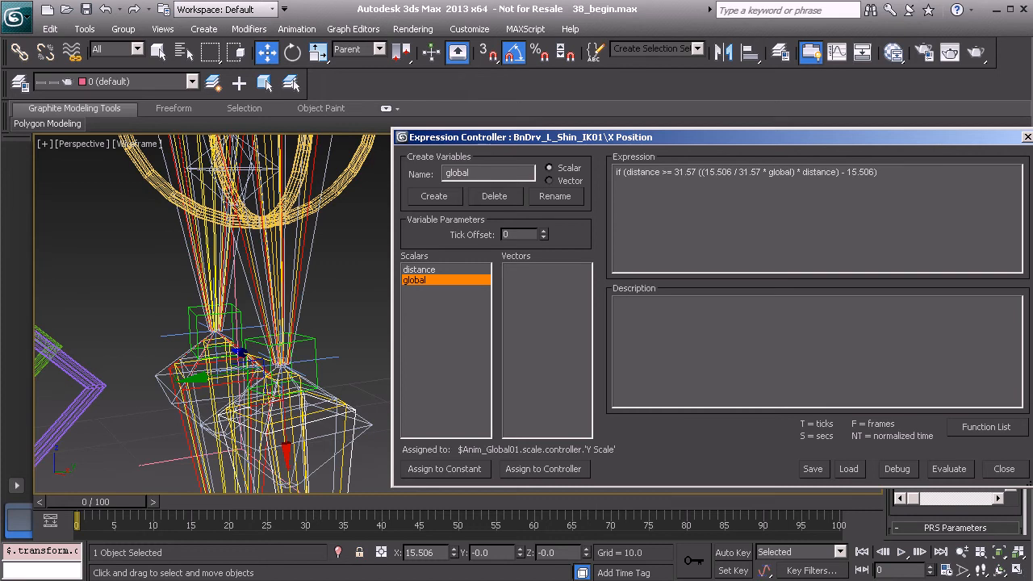
text(*global)
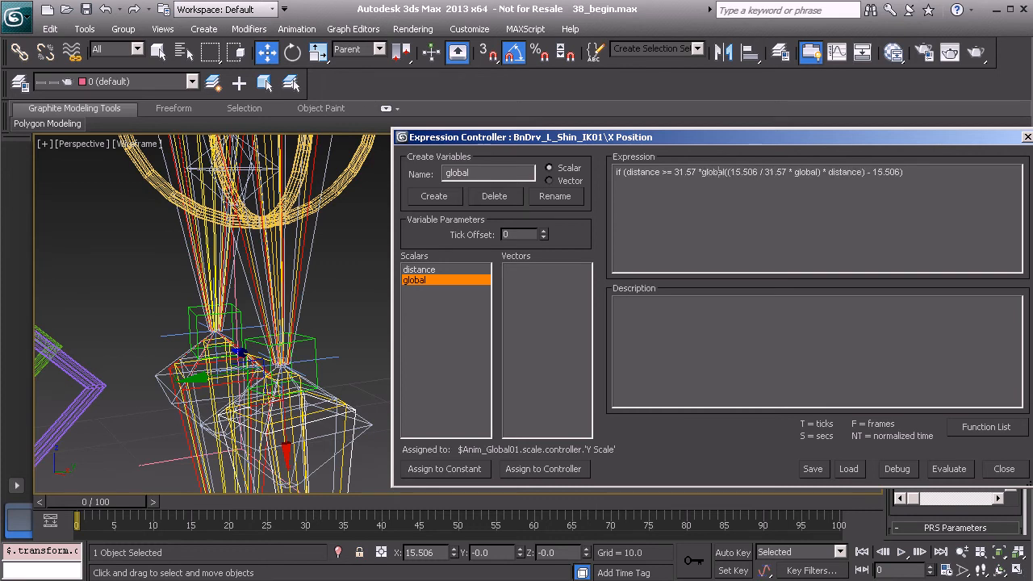
click(700, 172)
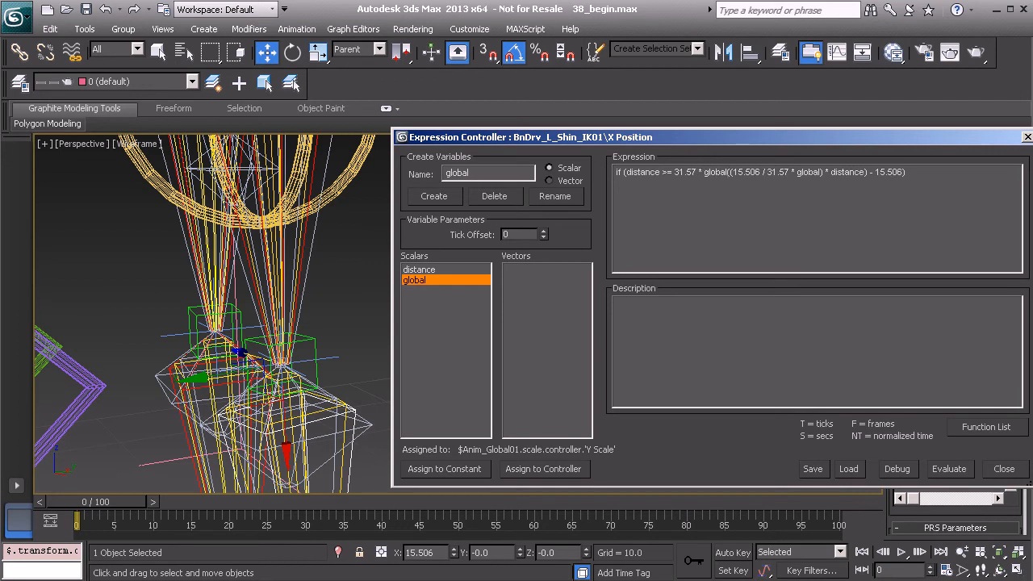
- Complete the expression as if (distance >= 31.57 * global, ((15.506 / (31.57 * global)) * distance) - 15.506, 0)
text(,)
text(()
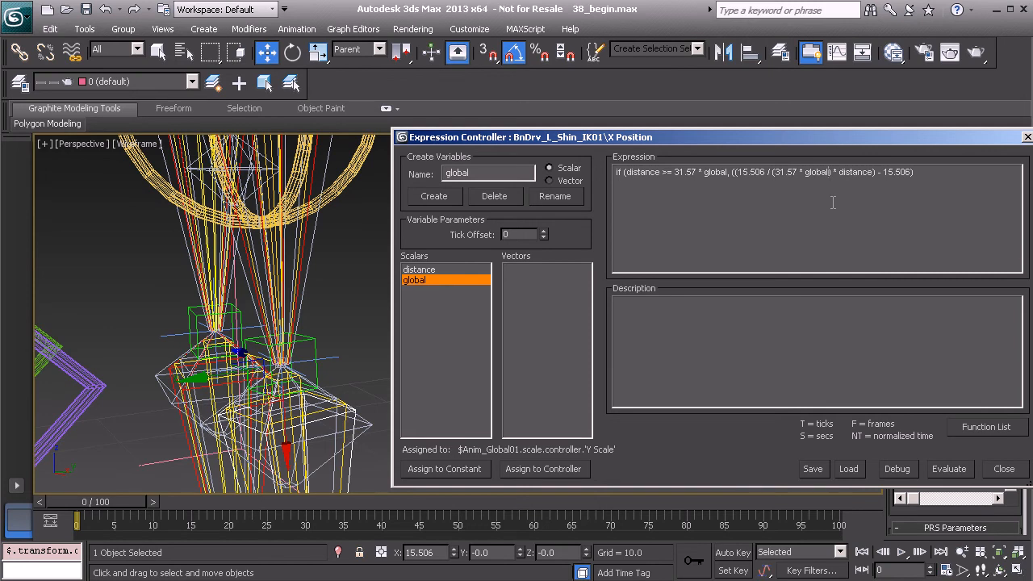
text())
- Copy the complete shin X Position expression for reuse and evaluate it
drag(928, 175, 615, 188)
key(ctrl+c)
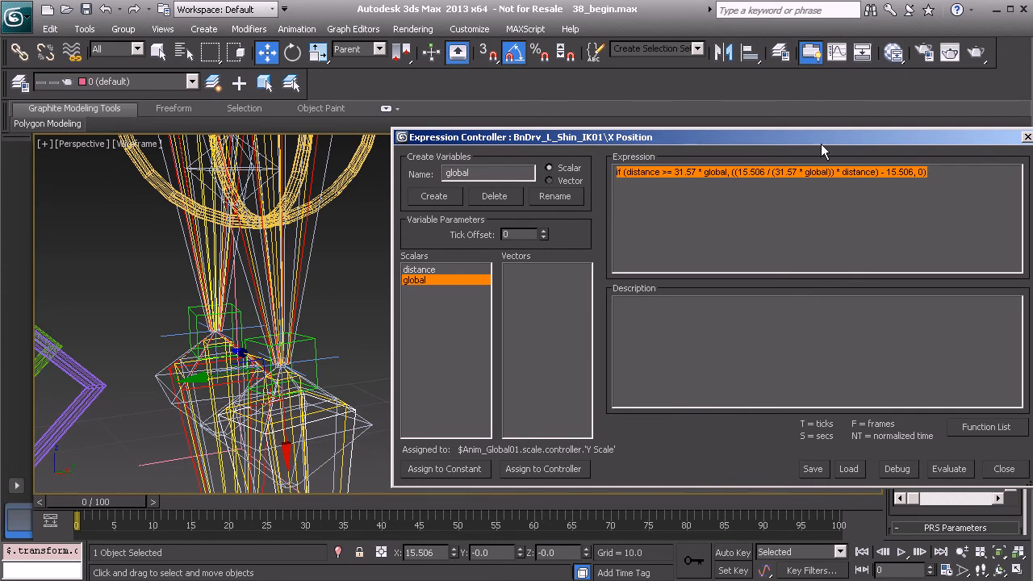
drag(822, 140, 638, 112)
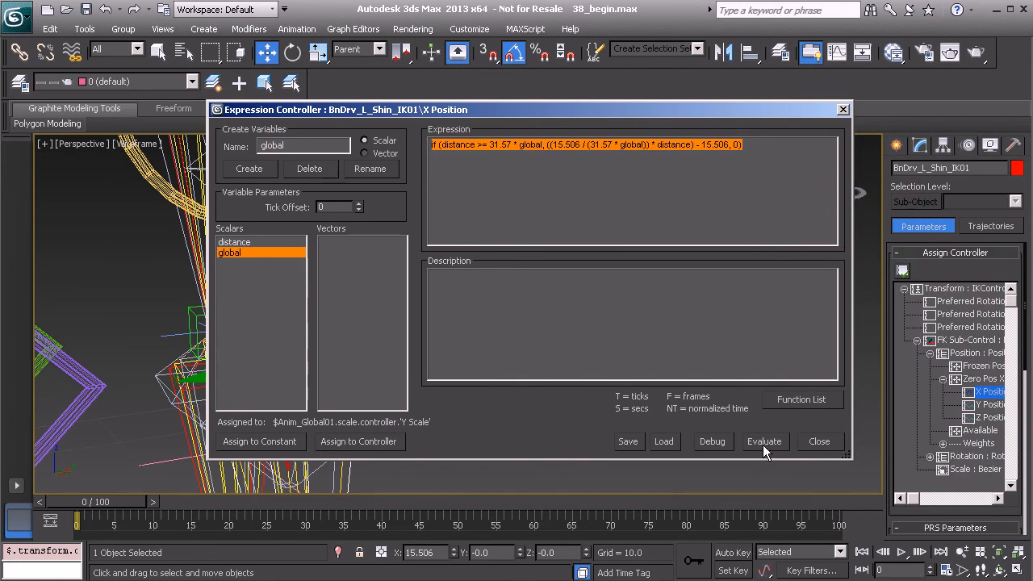
drag(634, 110, 812, 81)
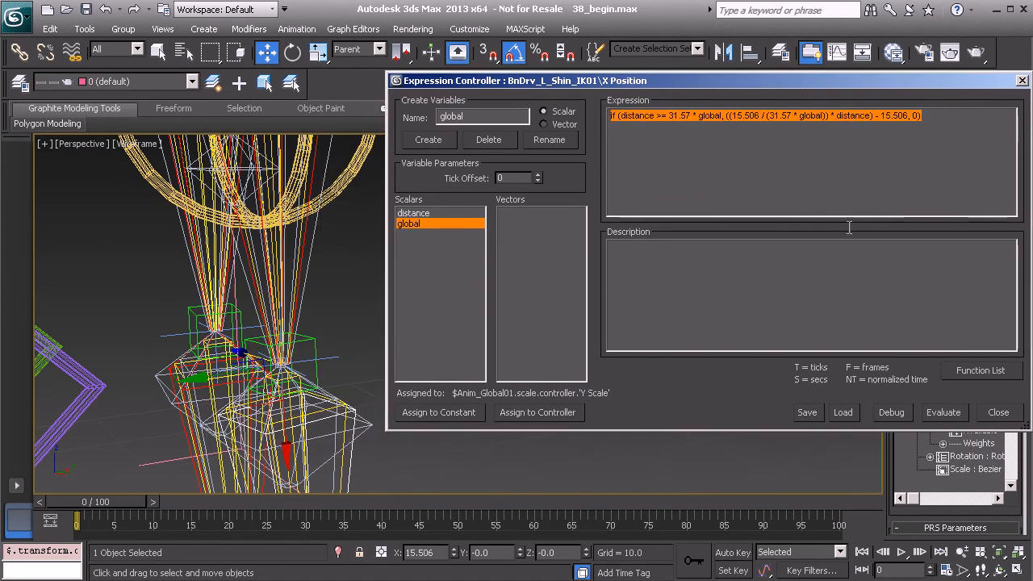
click(940, 412)
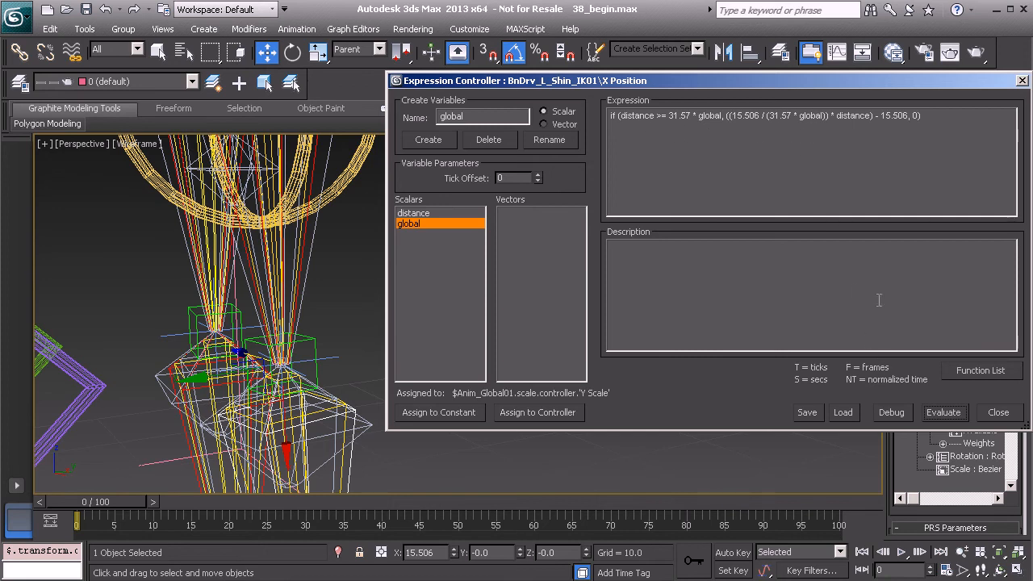
drag(867, 92, 841, 92)
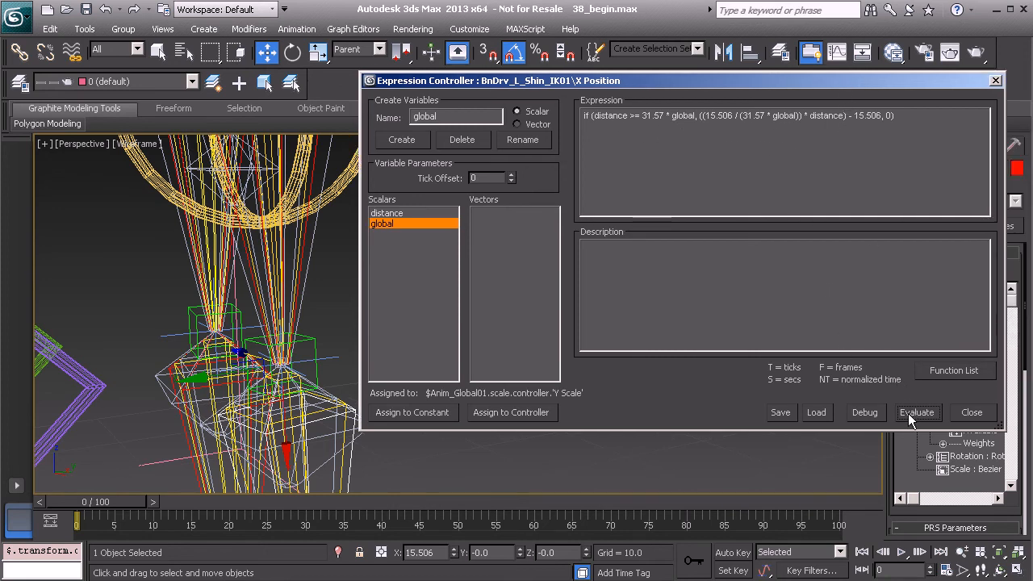
- Close the shin's expression controller and select the left IK ankle bone, BnDrv_L_Ankle_IK01
click(996, 83)
middle_drag(271, 377, 326, 245)
scroll(326, 244, up, 2)
middle_drag(326, 339, 333, 276)
middle_drag(356, 381, 418, 241)
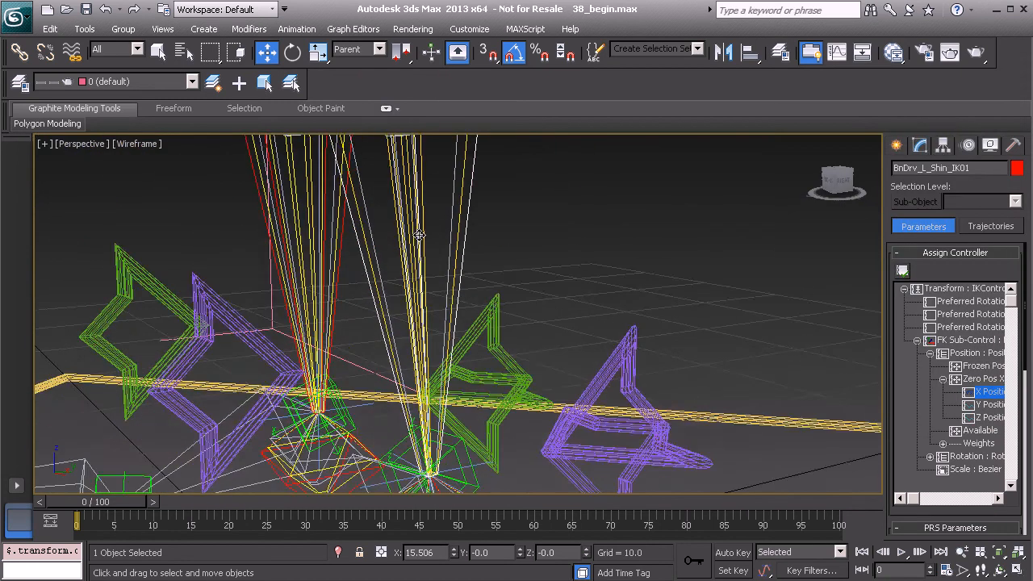
scroll(417, 244, down, 4)
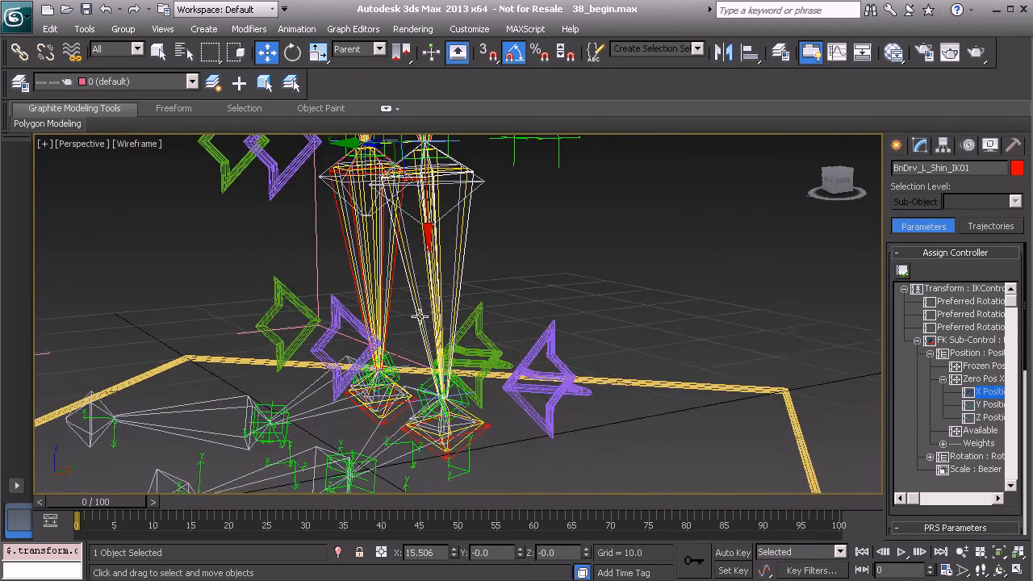
click(491, 428)
middle_drag(441, 297, 444, 280)
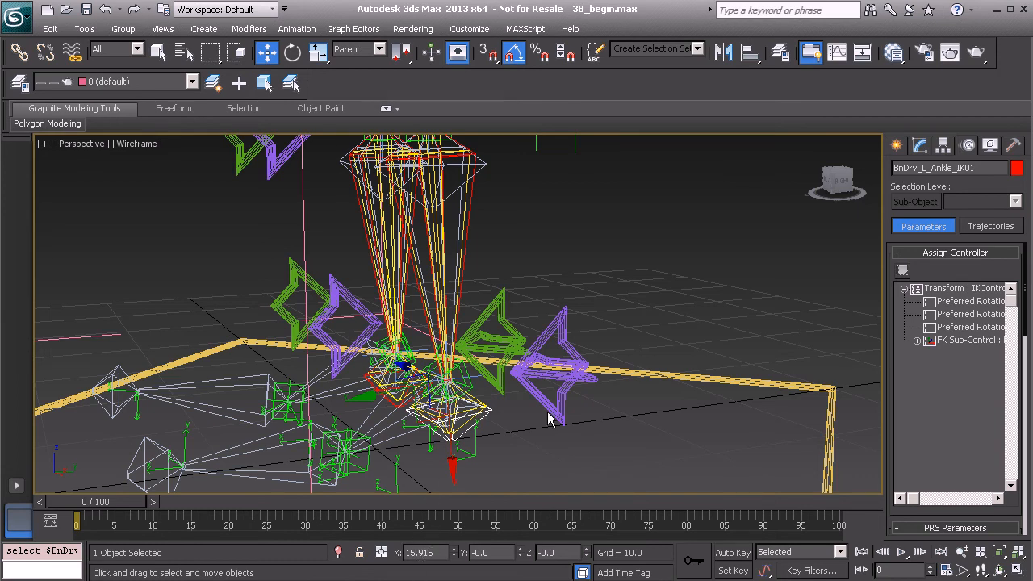
alt+middle_drag(419, 375, 471, 431)
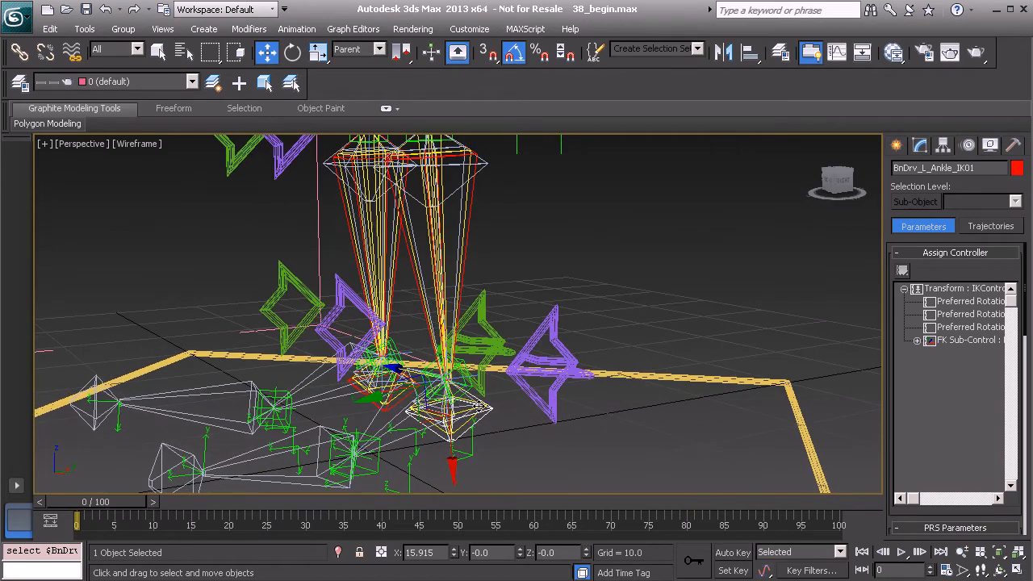
- Assign a Float Expression controller to the ankle bone's X Position under Zero Pos XYZ of its FK Sub-Control
click(917, 339)
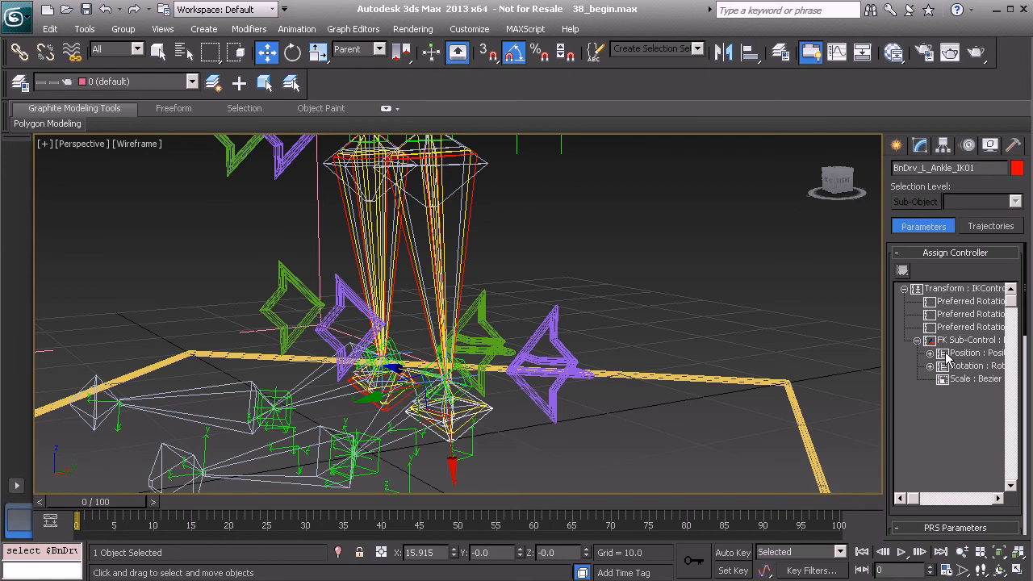
click(930, 353)
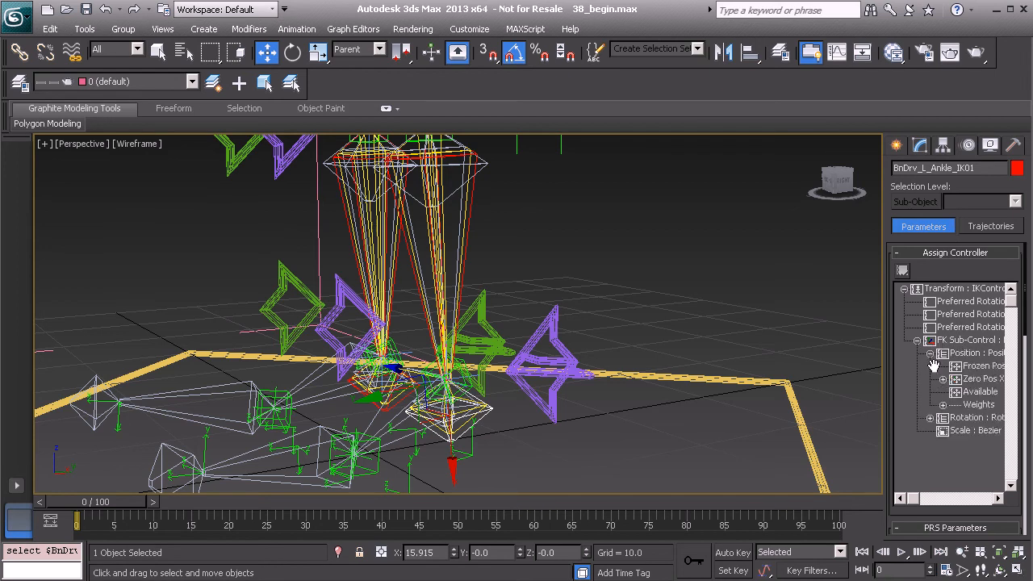
click(943, 379)
click(988, 392)
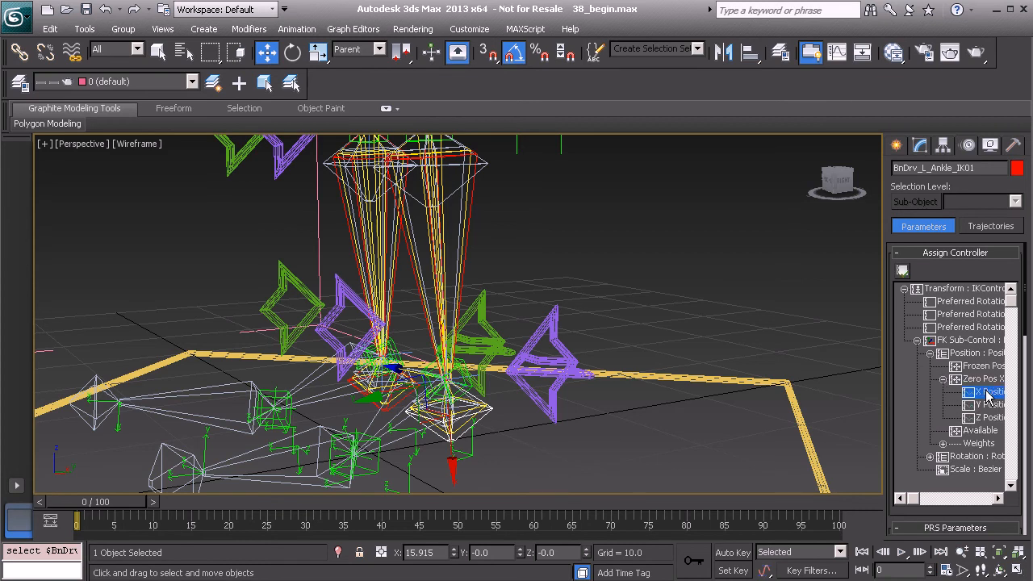
click(902, 271)
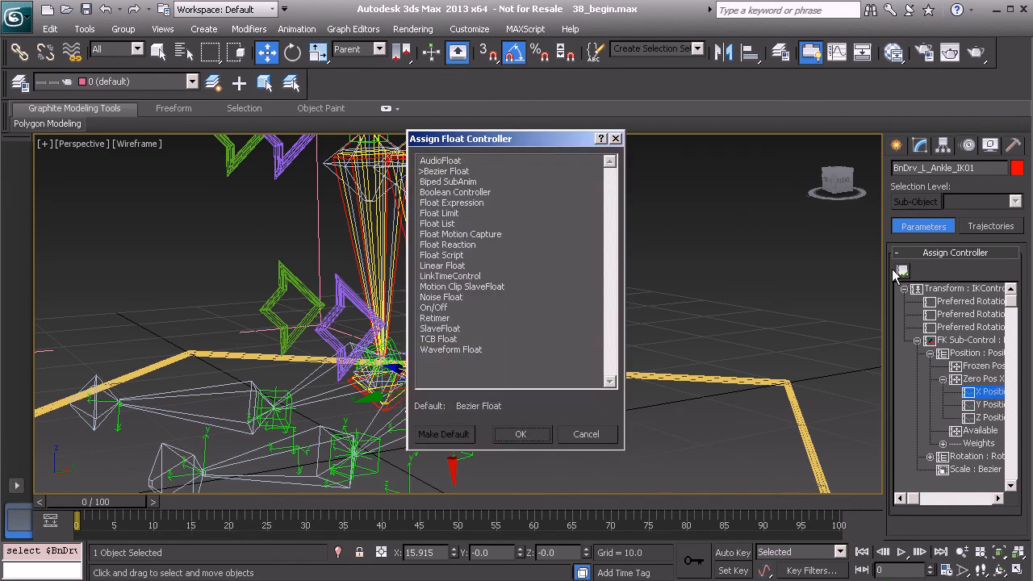
click(458, 203)
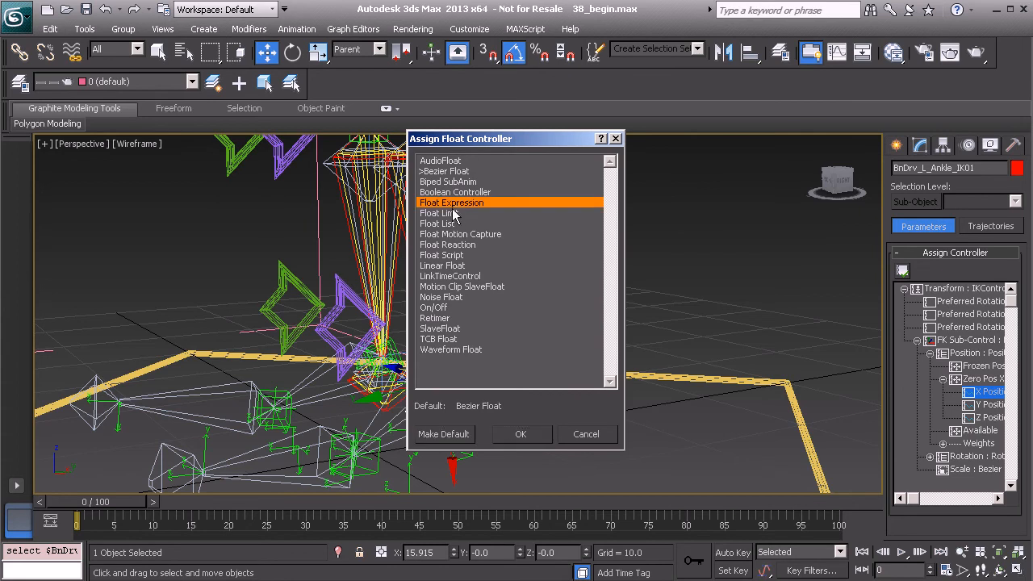
click(521, 434)
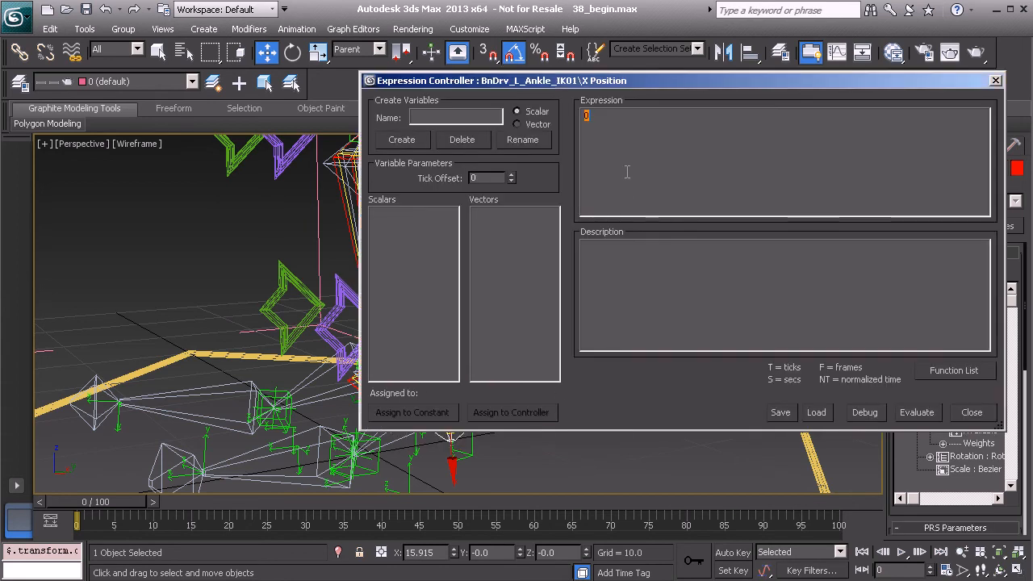
- Reuse the copied shin expression for the ankle, replacing both 15.506 values with the ankle's X position, 15.915
key(ctrl+v)
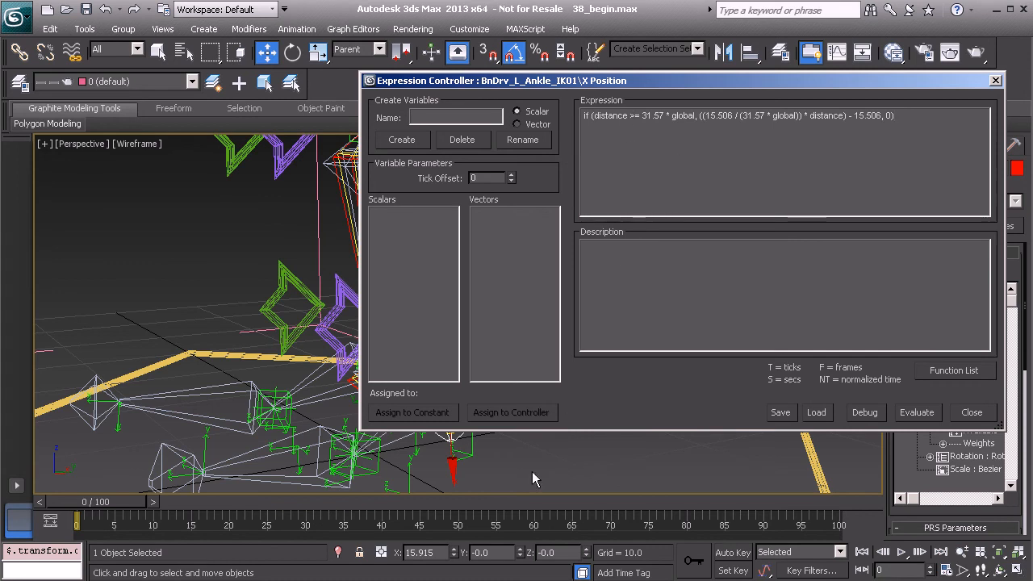
double_click(427, 553)
key(ctrl+c)
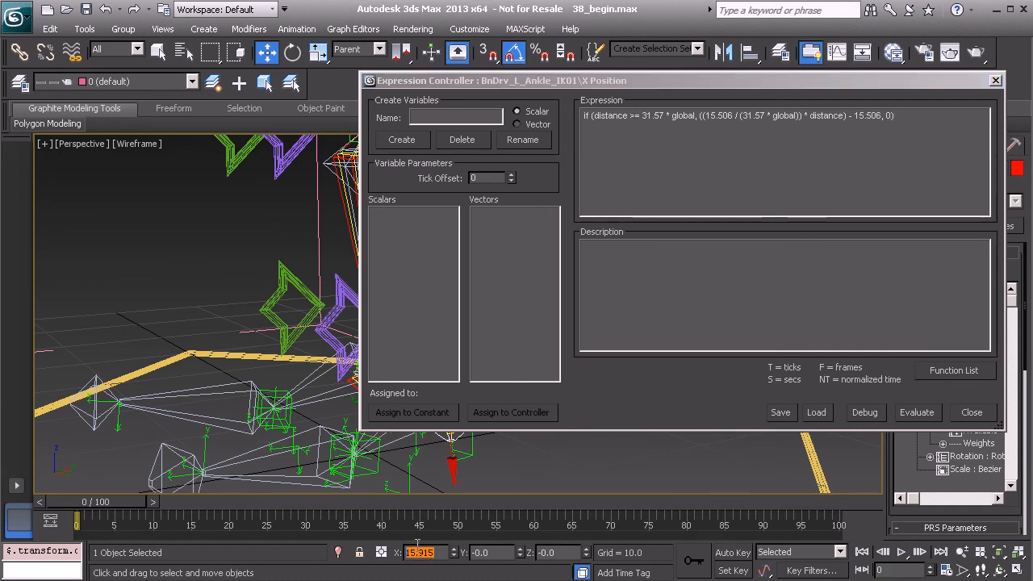
click(702, 116)
drag(707, 115, 733, 115)
key(ctrl+v)
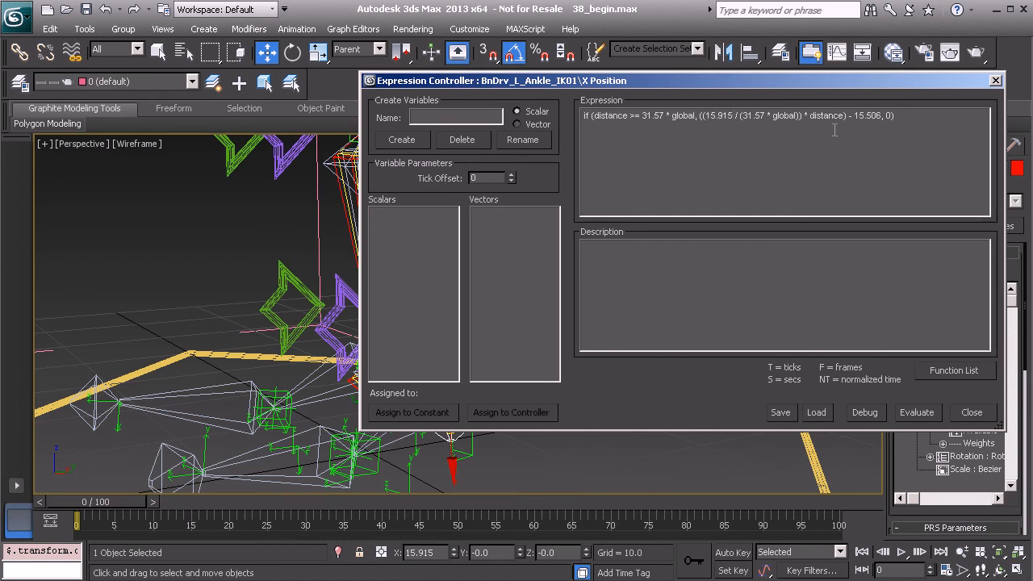
drag(857, 119, 883, 125)
key(ctrl+v)
- Create two scalar variables named global and distance in the ankle's expression
click(434, 118)
text(global)
click(398, 141)
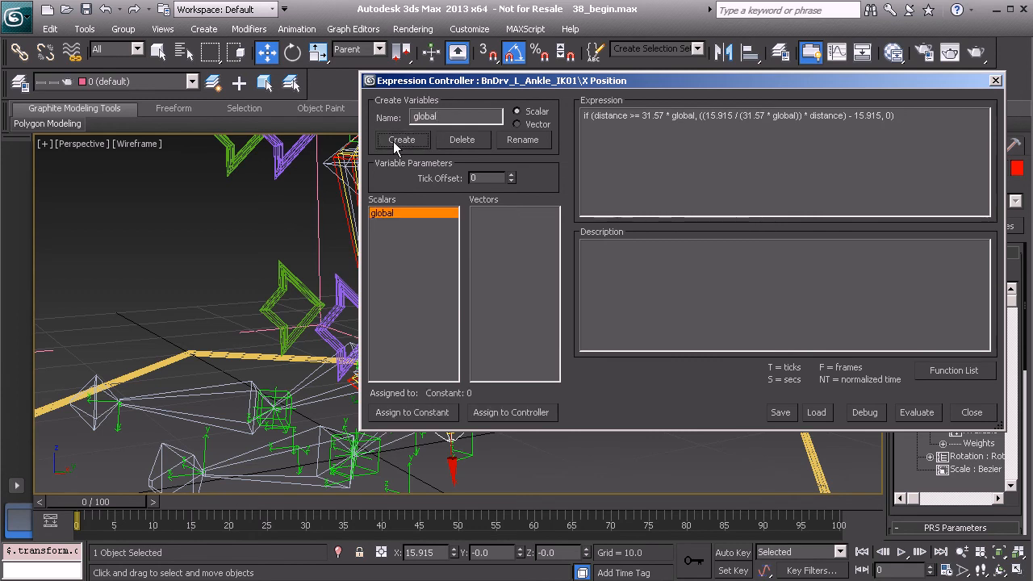
double_click(438, 118)
text(distance)
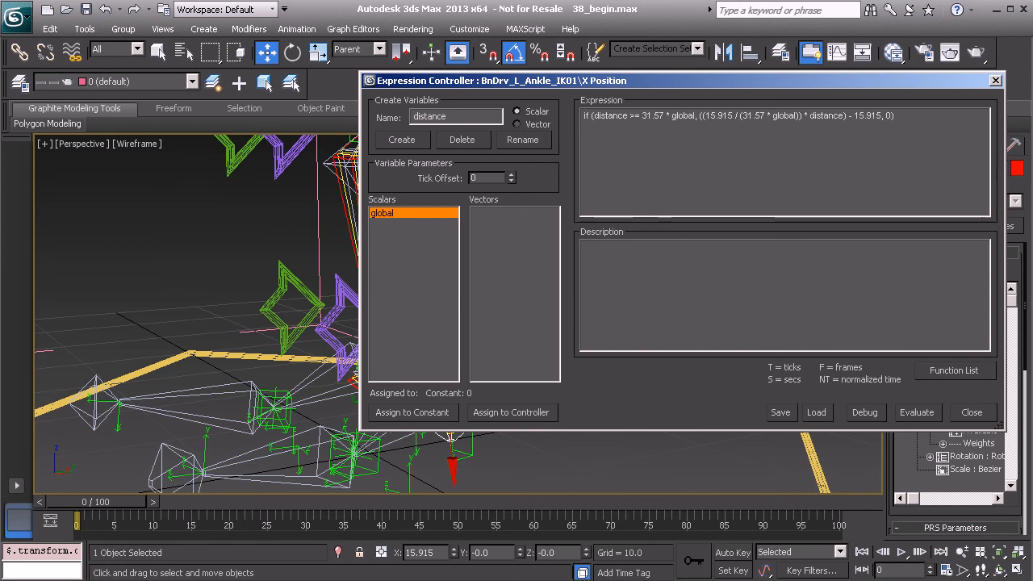
click(404, 144)
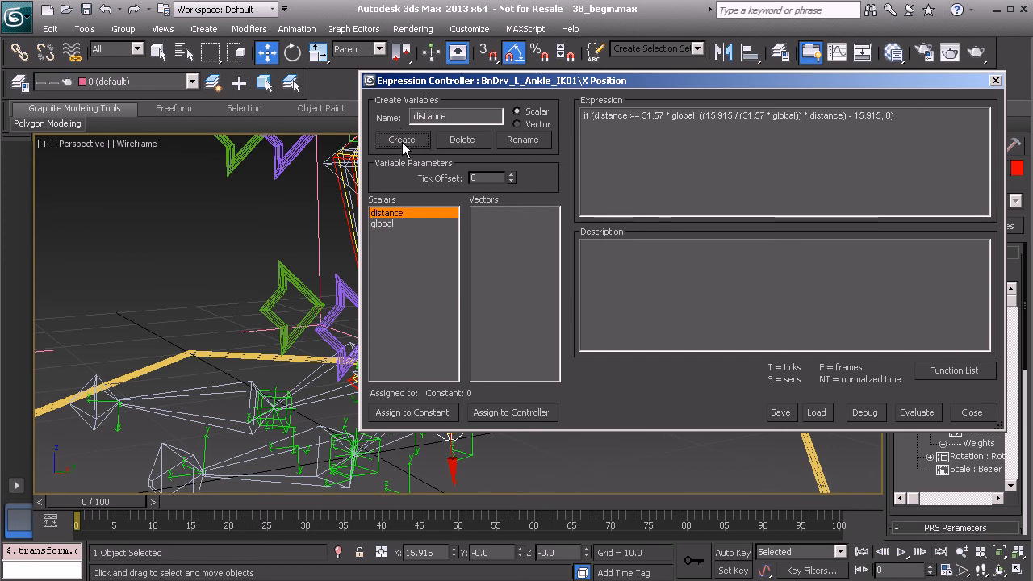
- Assign the distance variable to the Distance controller of the Distance_L_Leg_IK01 helper
drag(492, 80, 373, 69)
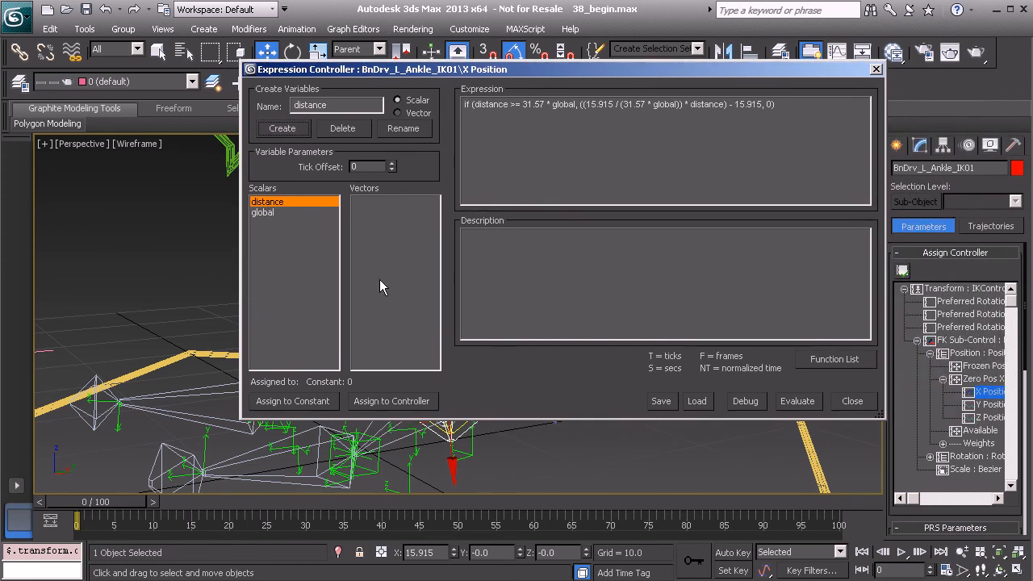
click(404, 402)
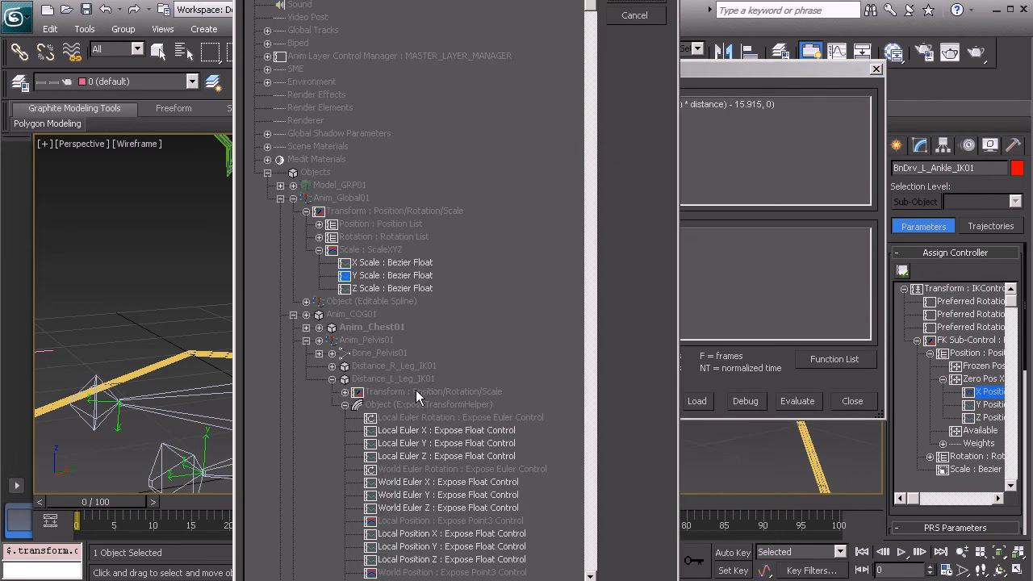
scroll(416, 389, down, 7)
click(374, 354)
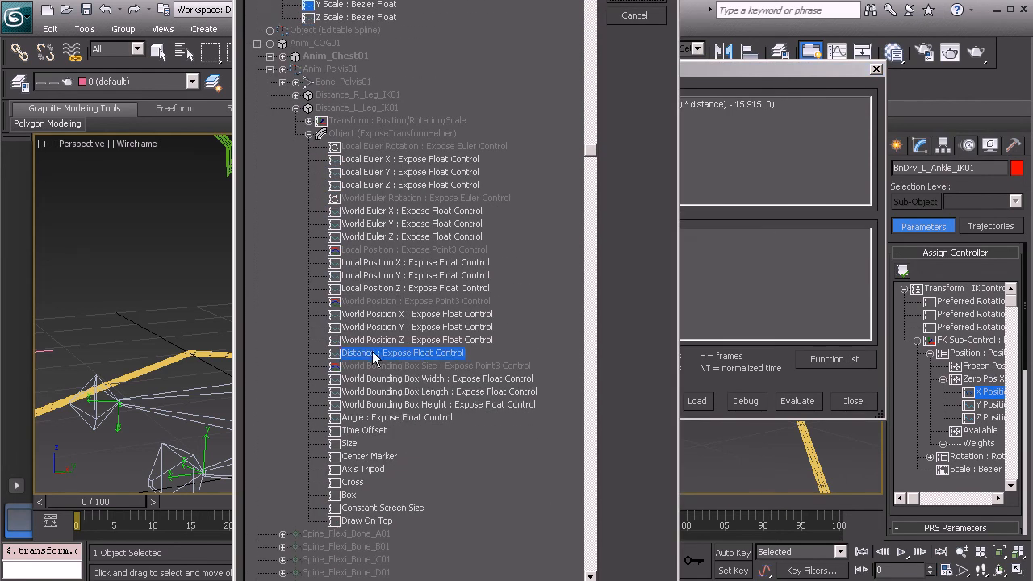
key(Return)
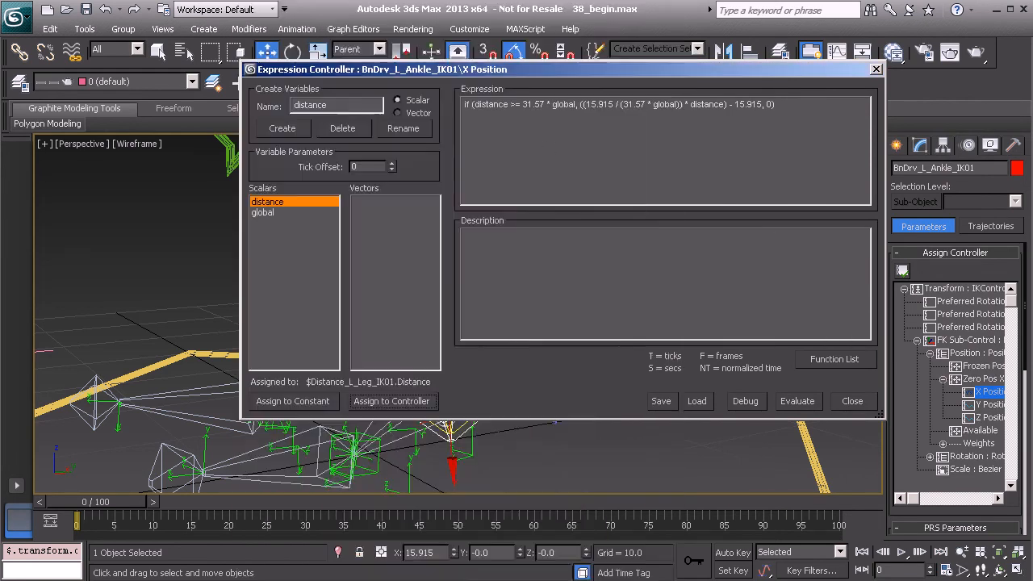
- Assign the global variable to the Y Scale controller of Anim_Global01
click(263, 213)
click(391, 401)
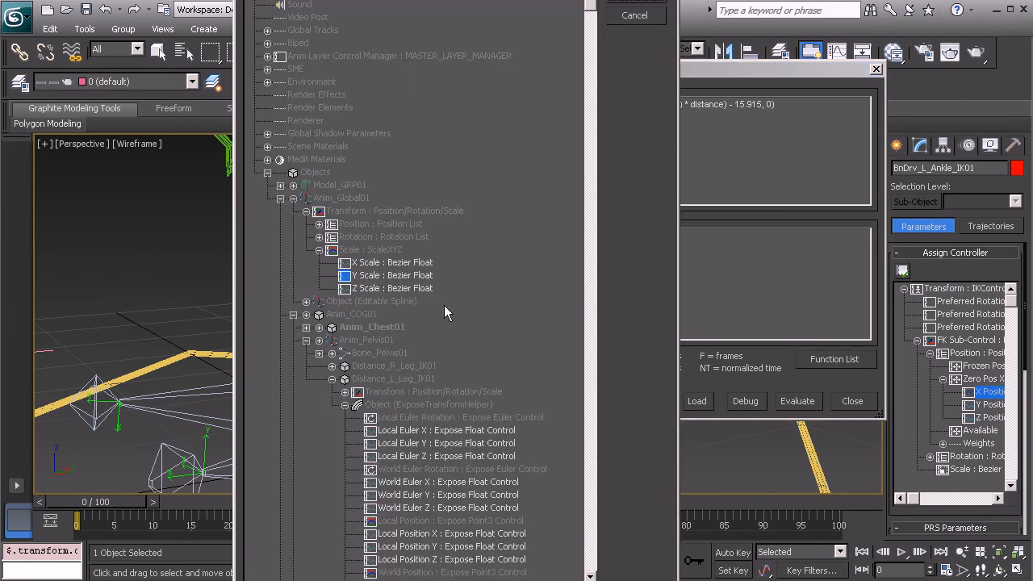
click(383, 277)
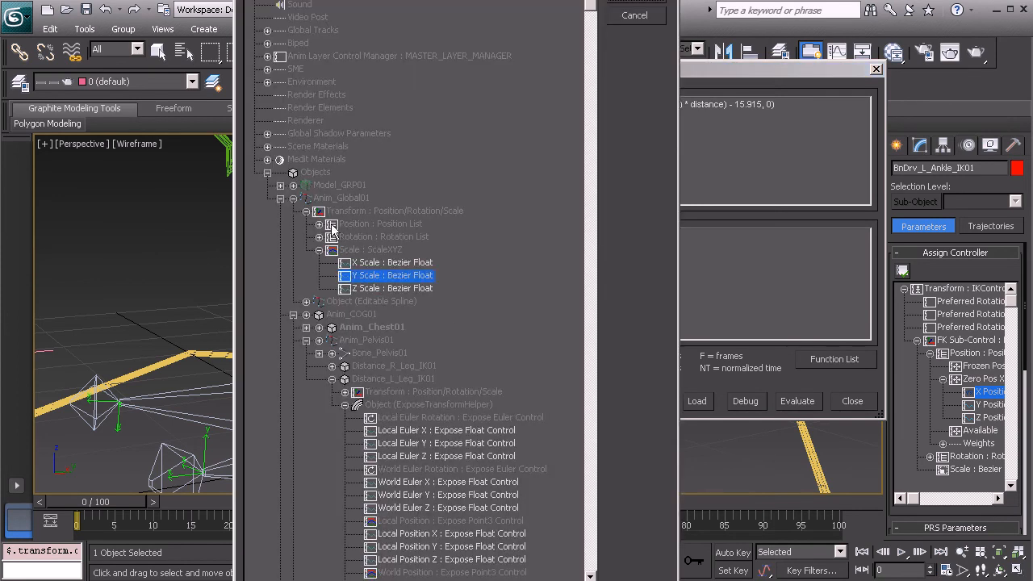
key(Return)
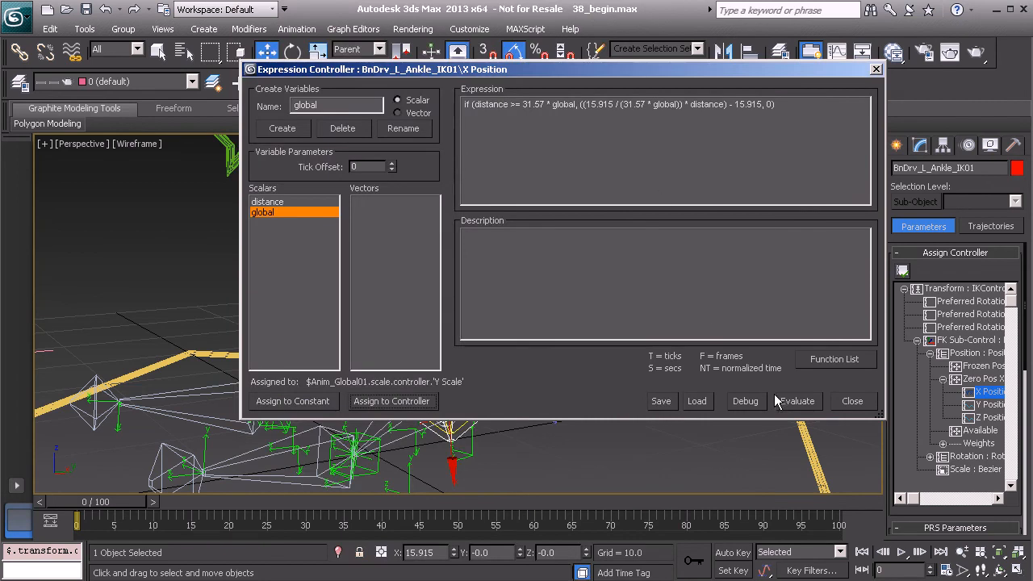
- Evaluate the ankle's X Position expression and close its expression controller
drag(624, 79, 776, 60)
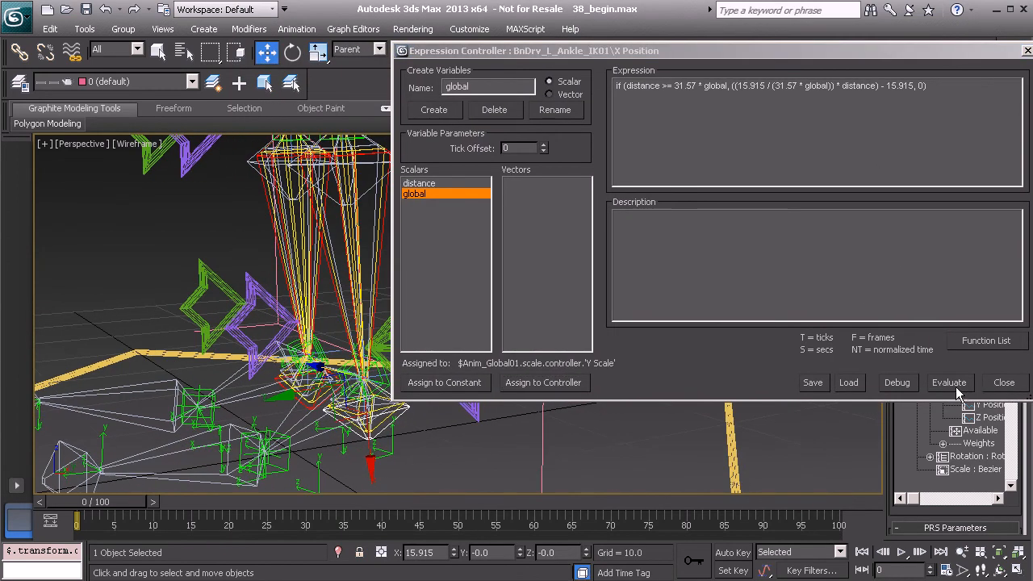
click(953, 386)
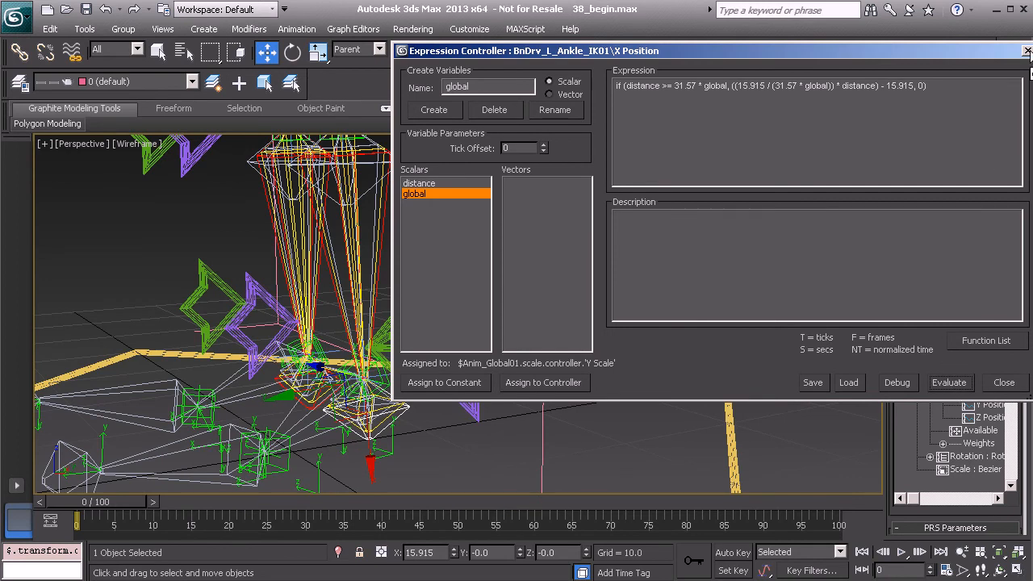
click(1027, 51)
- Test the leg stretch by moving the Anim_L_Leg_IK01 control away from the body to about Y -24.8, Z -10.4
alt+middle_drag(382, 366, 453, 365)
click(482, 338)
drag(472, 353, 201, 502)
scroll(368, 356, down, 2)
middle_drag(368, 356, 401, 256)
drag(307, 369, 482, 318)
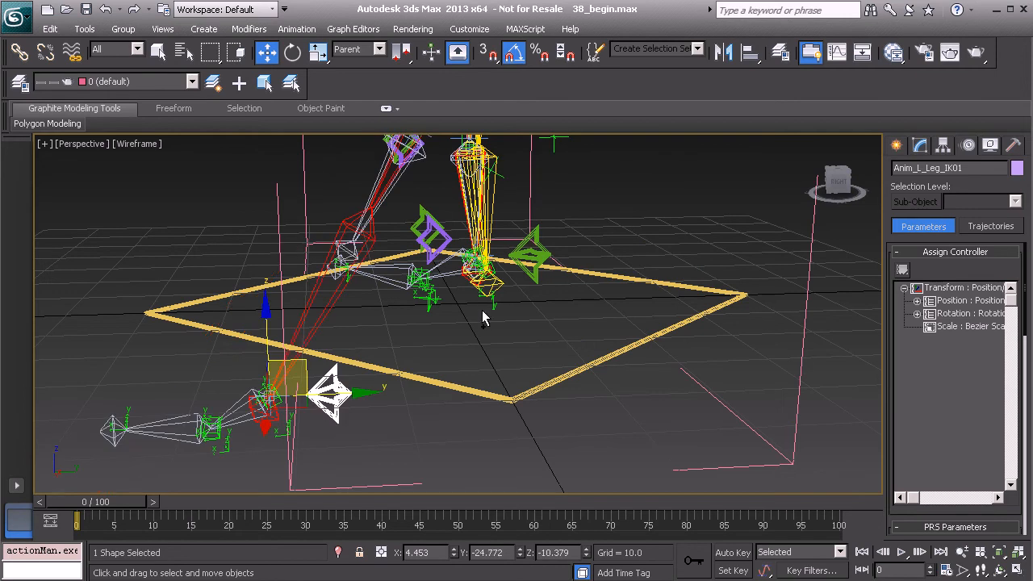
middle_drag(534, 324, 528, 328)
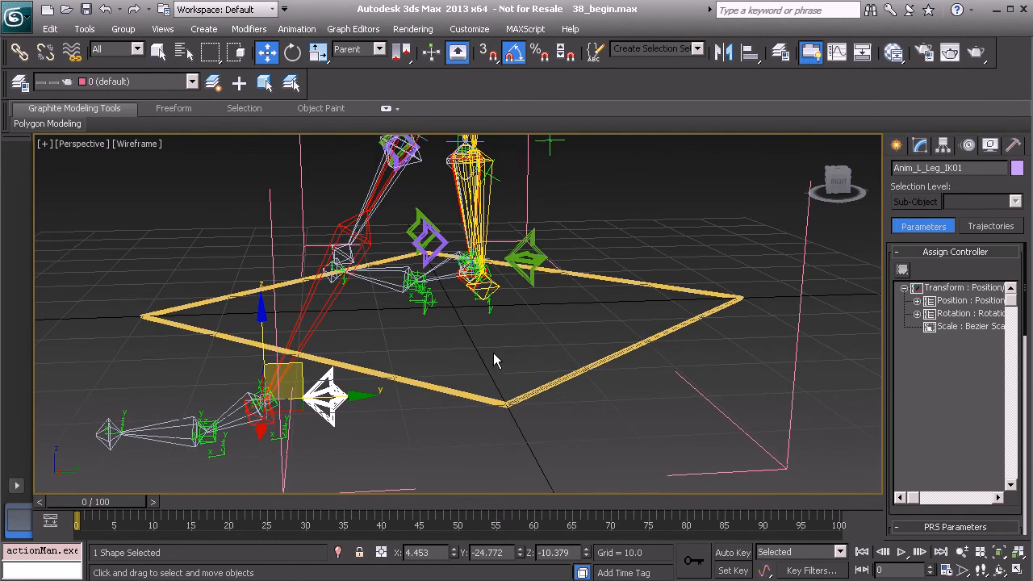
- Reset the Anim_L_Leg_IK01 control to its rest pose with Transform To Zero
right_click(535, 328)
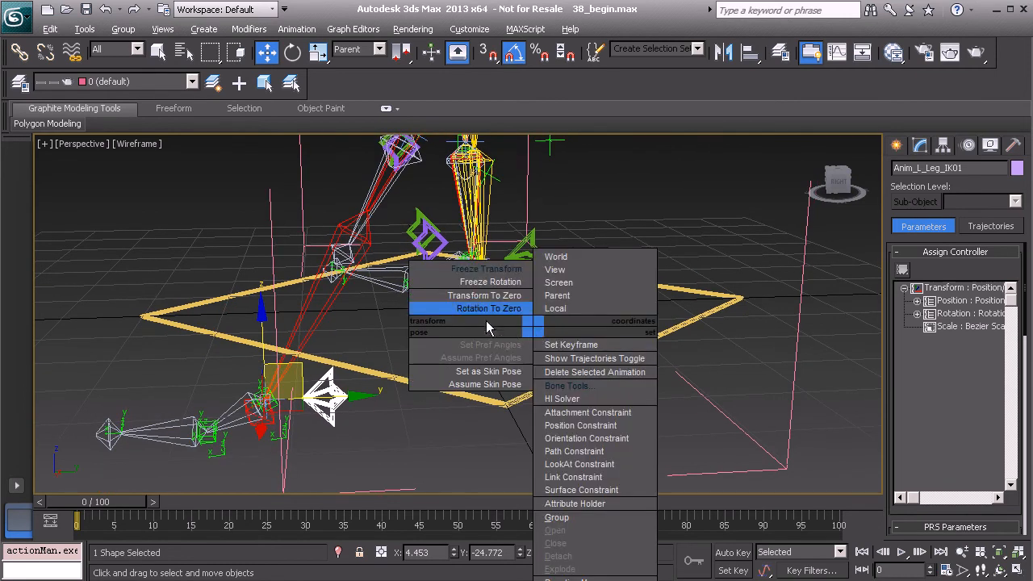
click(475, 300)
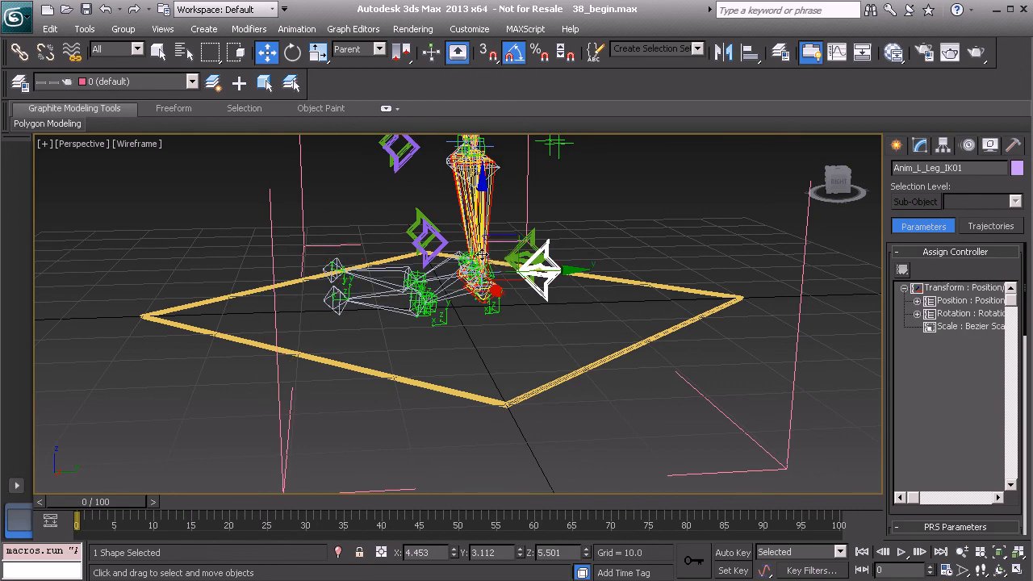
middle_drag(537, 252, 511, 302)
alt+middle_drag(450, 310, 548, 304)
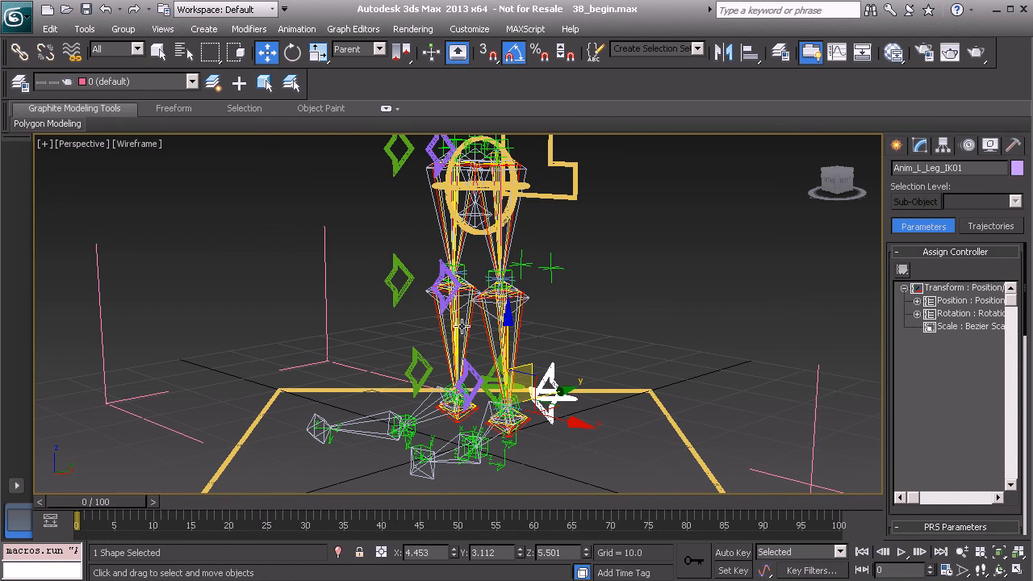
alt+middle_drag(468, 299, 447, 287)
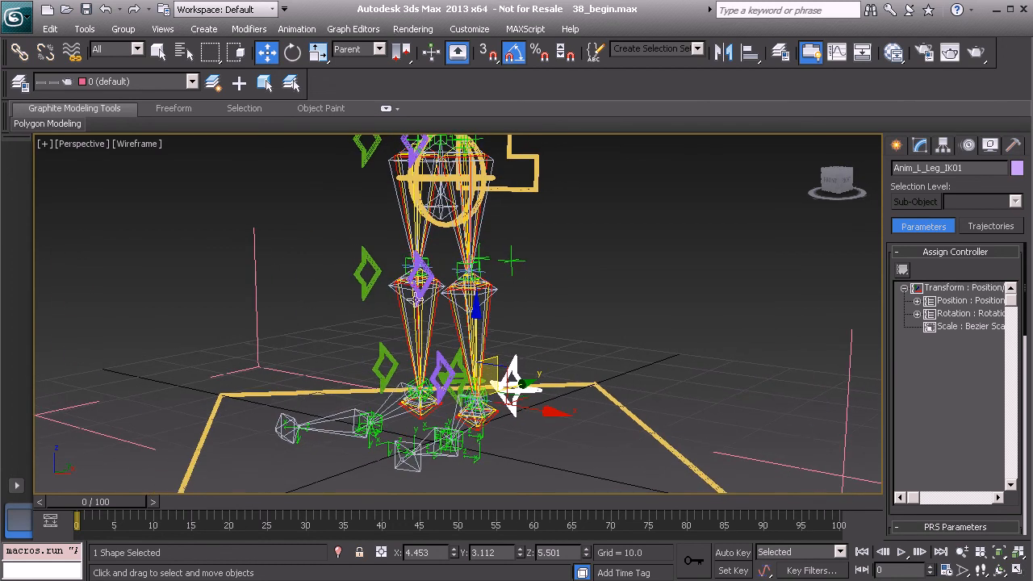